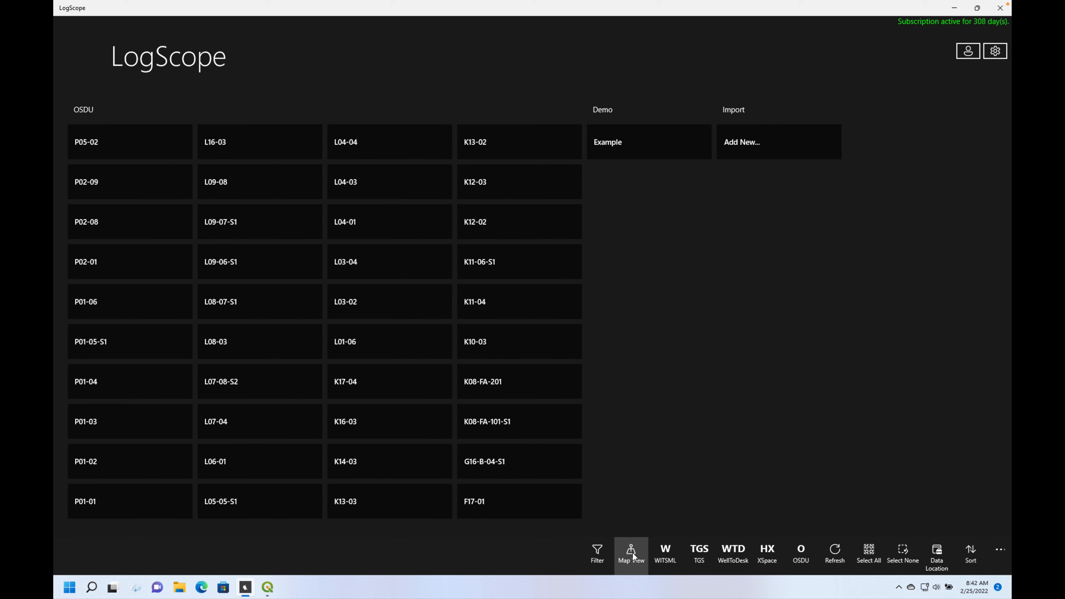
# - Show the OSDU wells on the map and select all of them
pyautogui.click(631, 553)
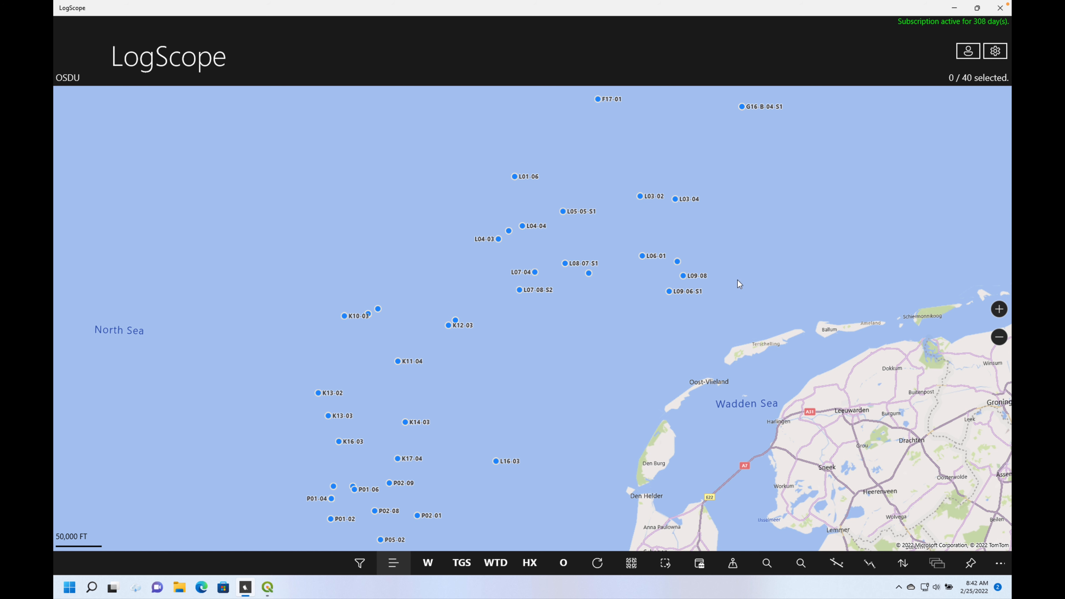
pyautogui.moveTo(732, 269)
pyautogui.mouseDown()
pyautogui.moveTo(647, 156)
pyautogui.moveTo(581, 246)
pyautogui.moveTo(628, 296)
pyautogui.moveTo(697, 301)
pyautogui.moveTo(668, 302)
pyautogui.mouseUp()
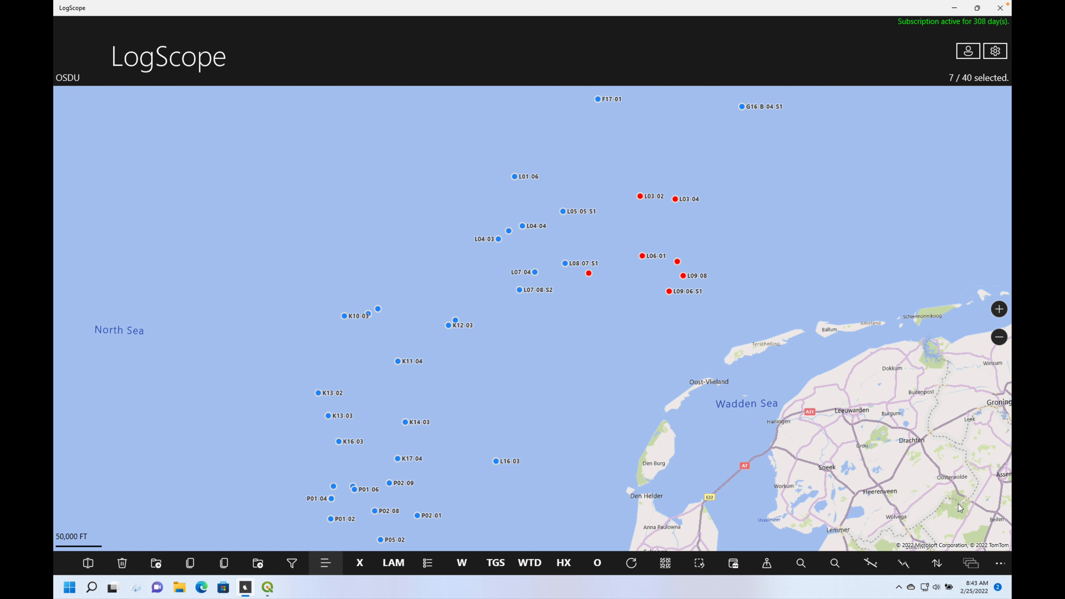
pyautogui.click(1000, 564)
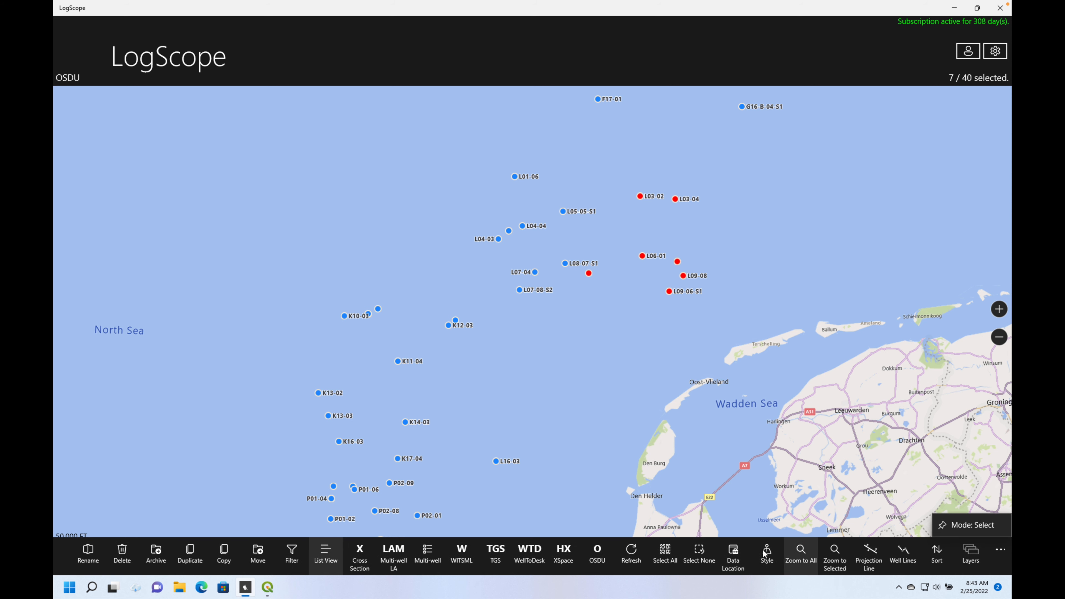
pyautogui.click(666, 552)
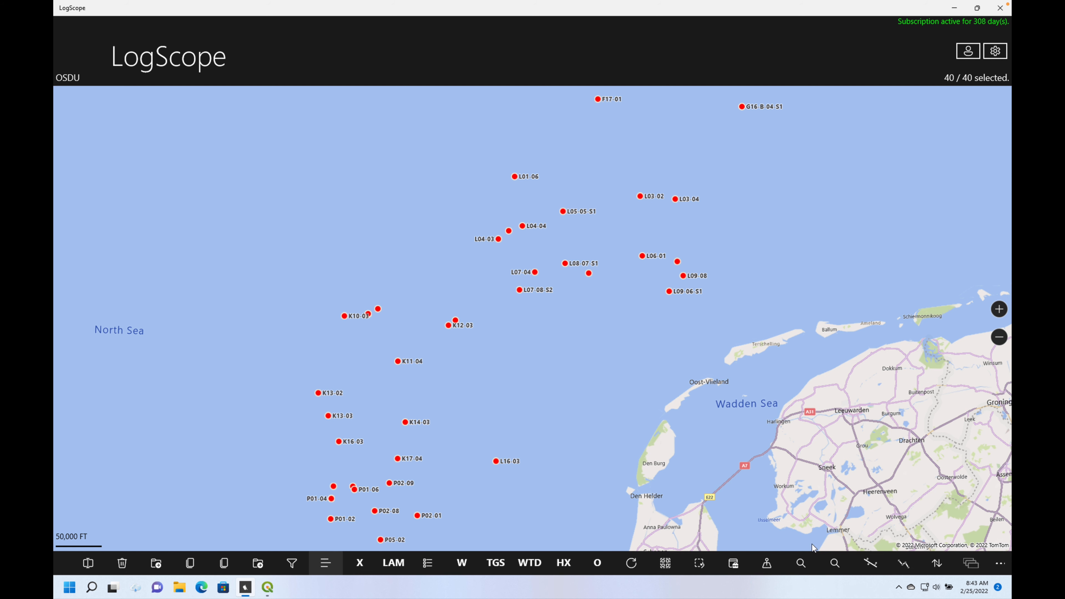
# - Open the selected wells in the multi-well tools and start the Statistics setup
pyautogui.click(1001, 569)
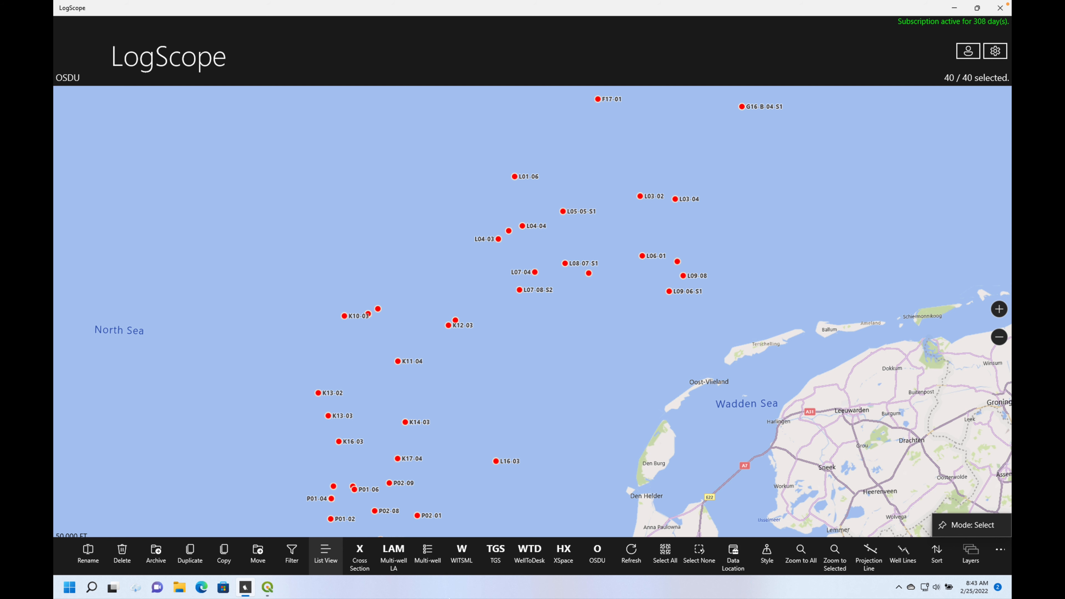
pyautogui.click(429, 551)
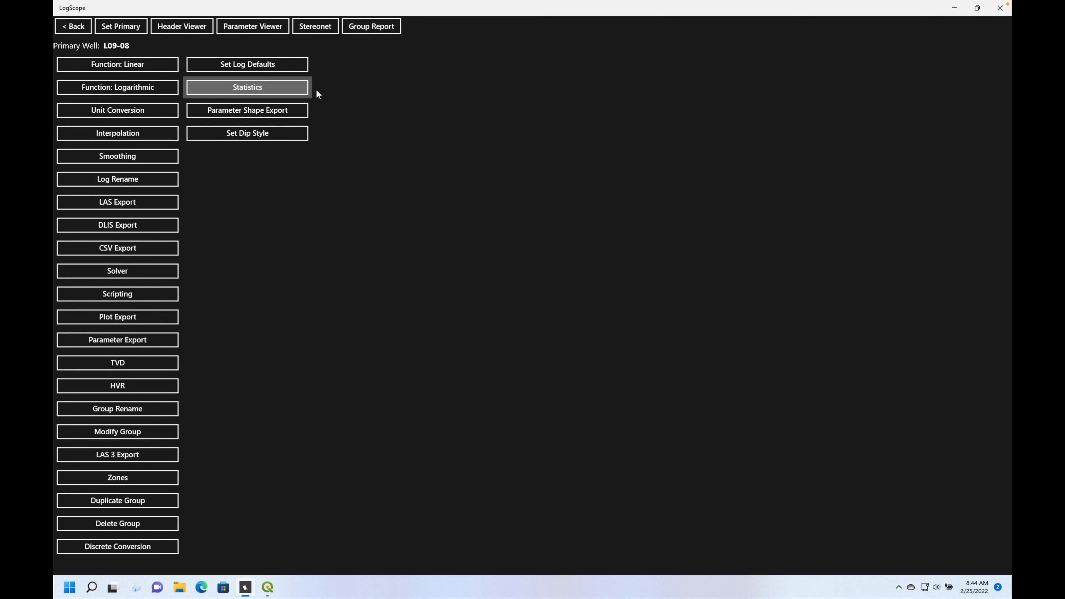
pyautogui.click(277, 87)
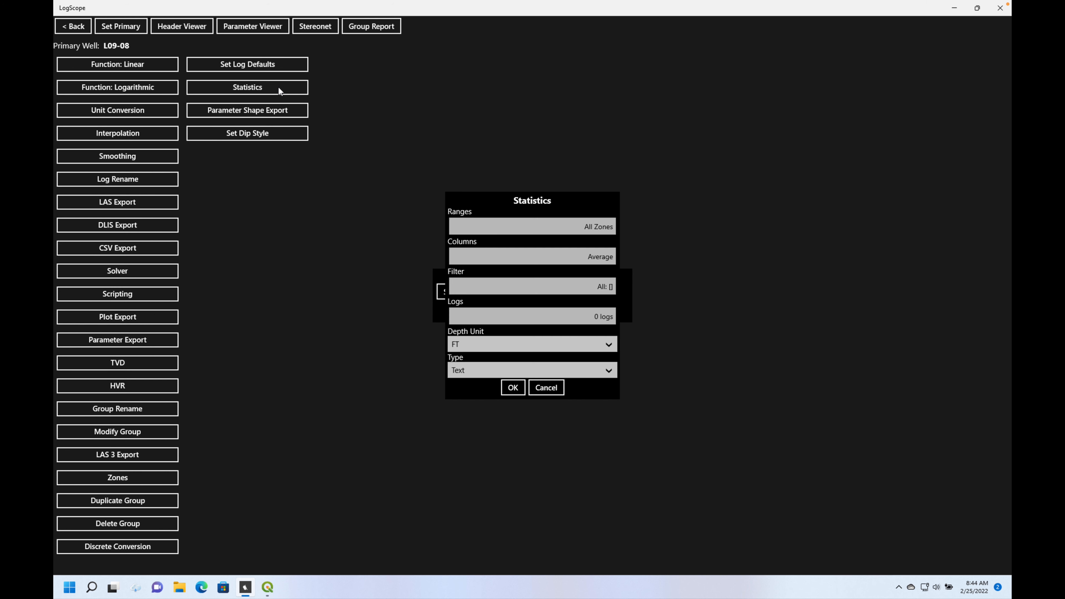
# - Set the statistics ranges to the Zones type with only the Lower Volpriehausen Sandstone Member zone selected
pyautogui.click(597, 227)
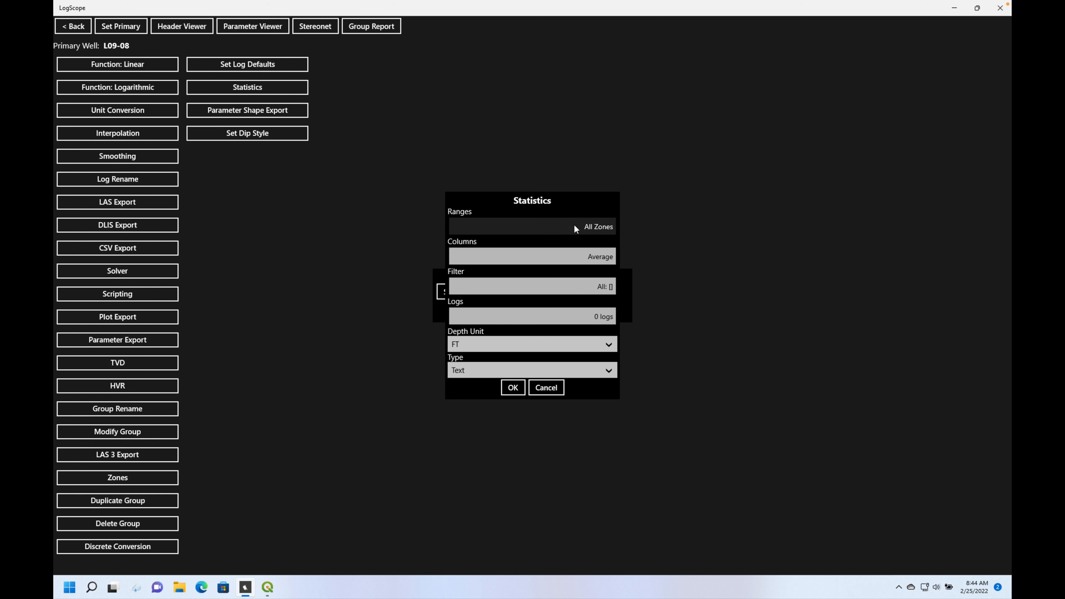
pyautogui.click(598, 226)
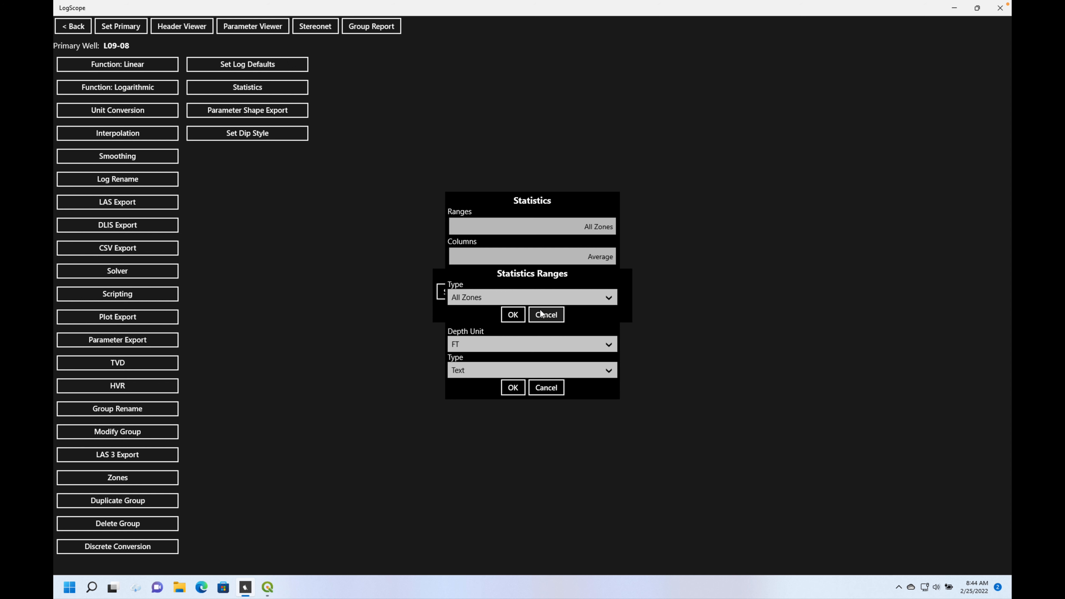
pyautogui.click(603, 298)
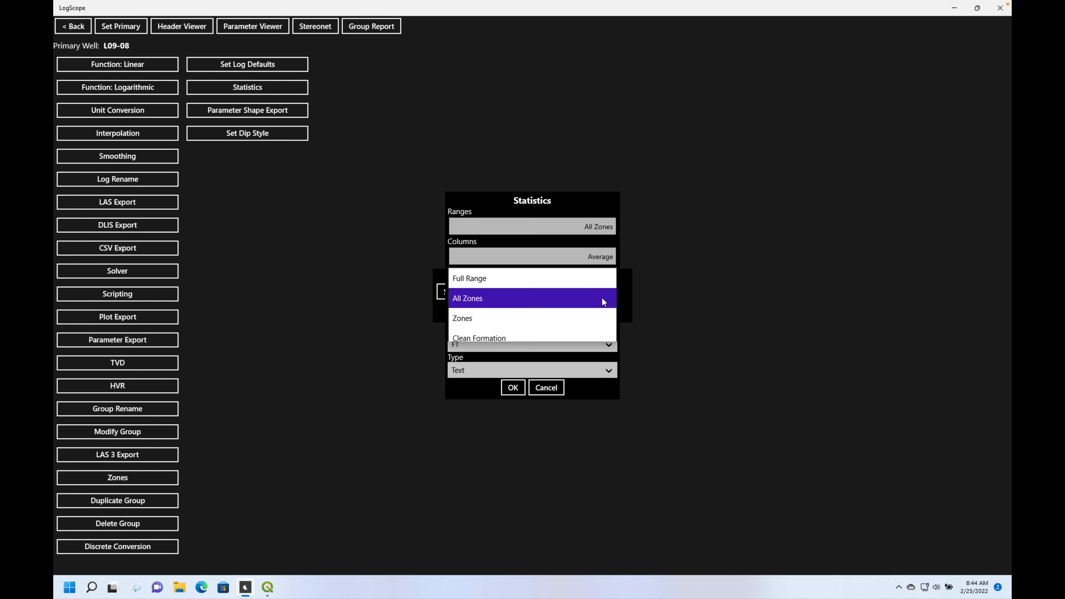
pyautogui.click(541, 314)
pyautogui.click(593, 309)
pyautogui.moveTo(597, 258); pyautogui.dragTo(587, 300)
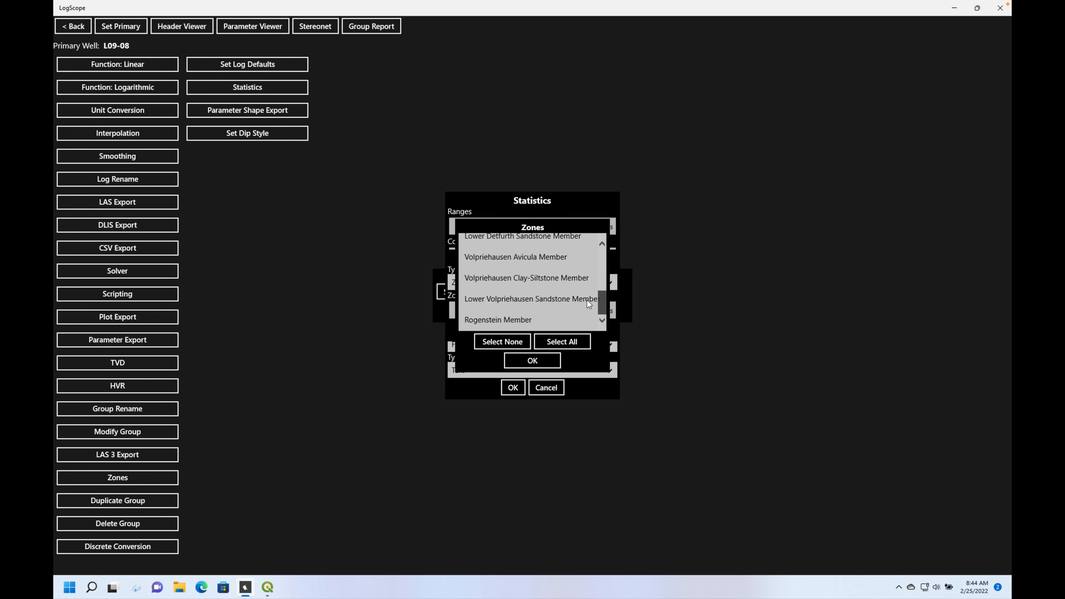
pyautogui.click(542, 299)
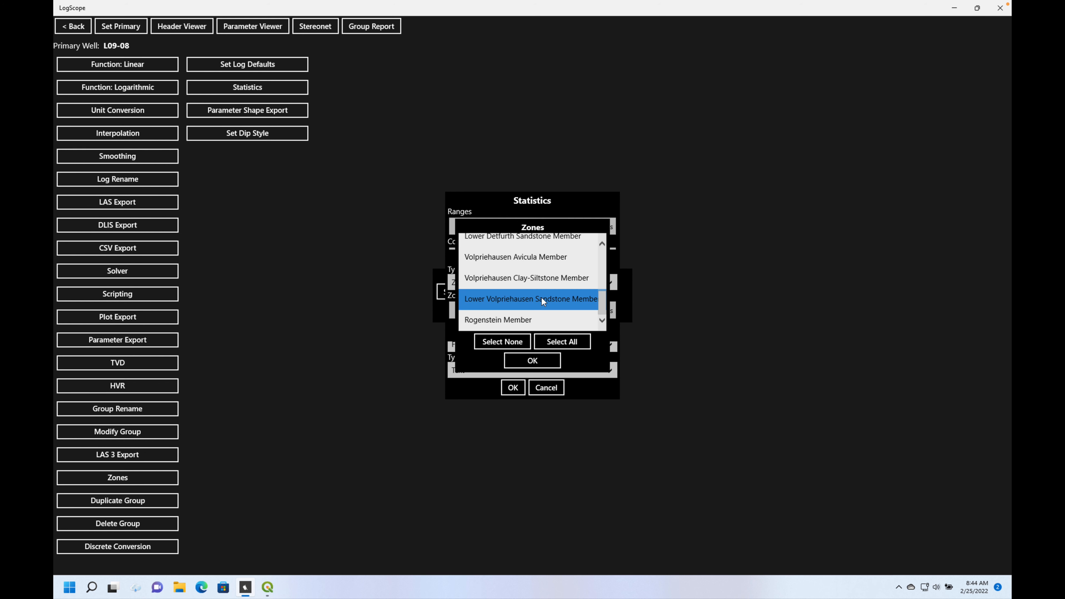
pyautogui.click(531, 362)
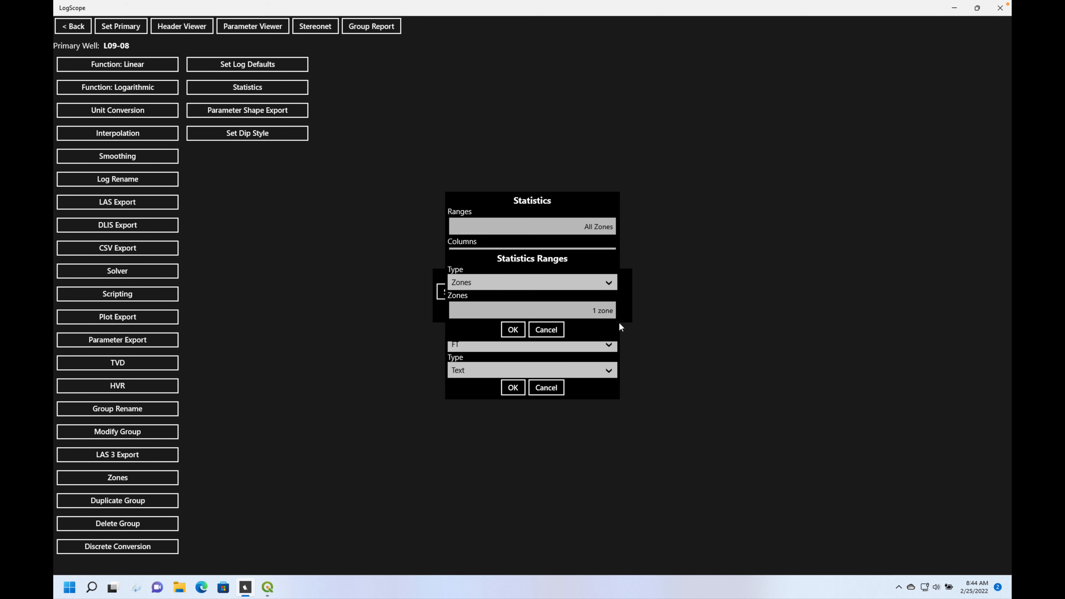
pyautogui.click(513, 330)
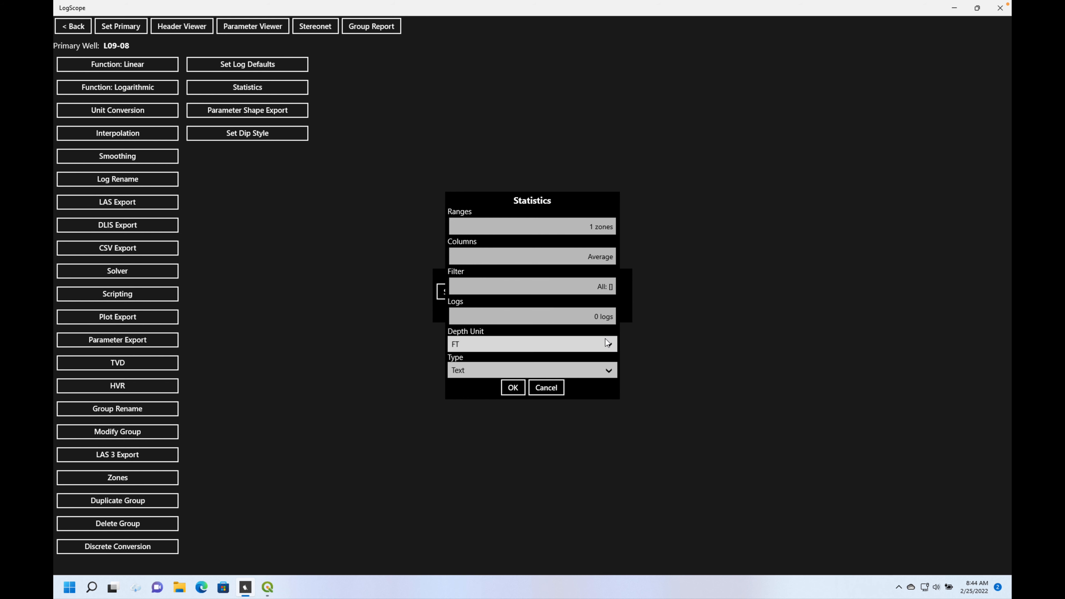
# - Search the logs for "phie" and choose PHIE-LA as the log for the statistics
pyautogui.click(587, 320)
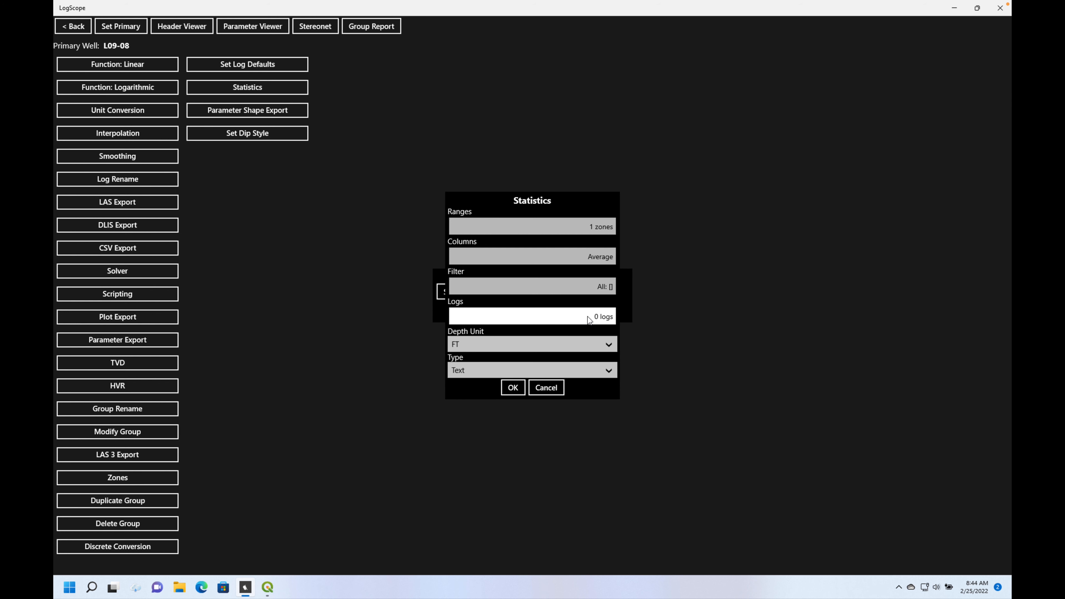
pyautogui.click(472, 190)
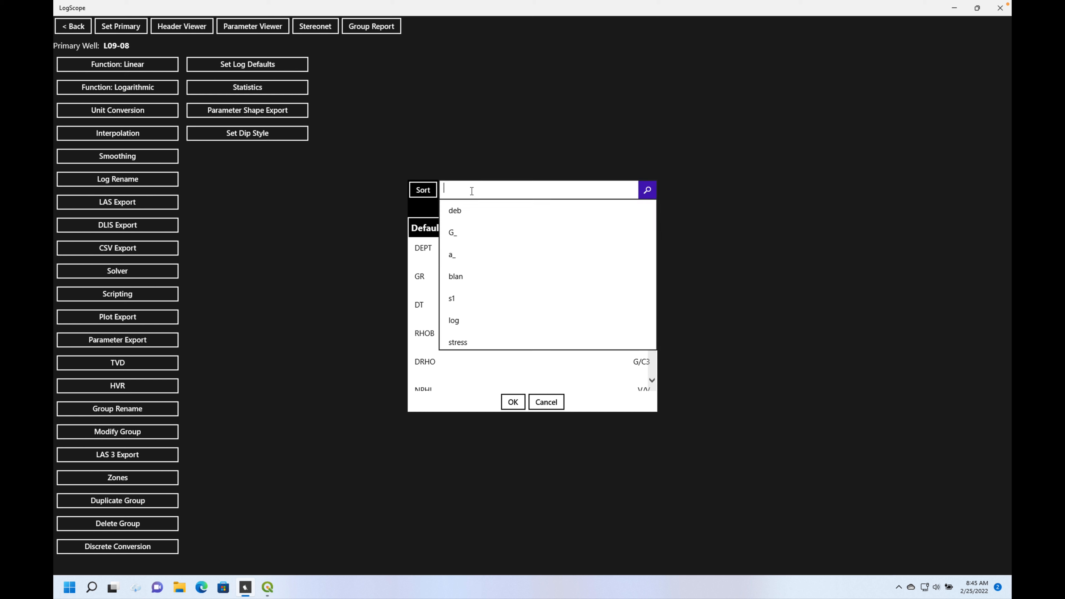
pyautogui.write('phie')
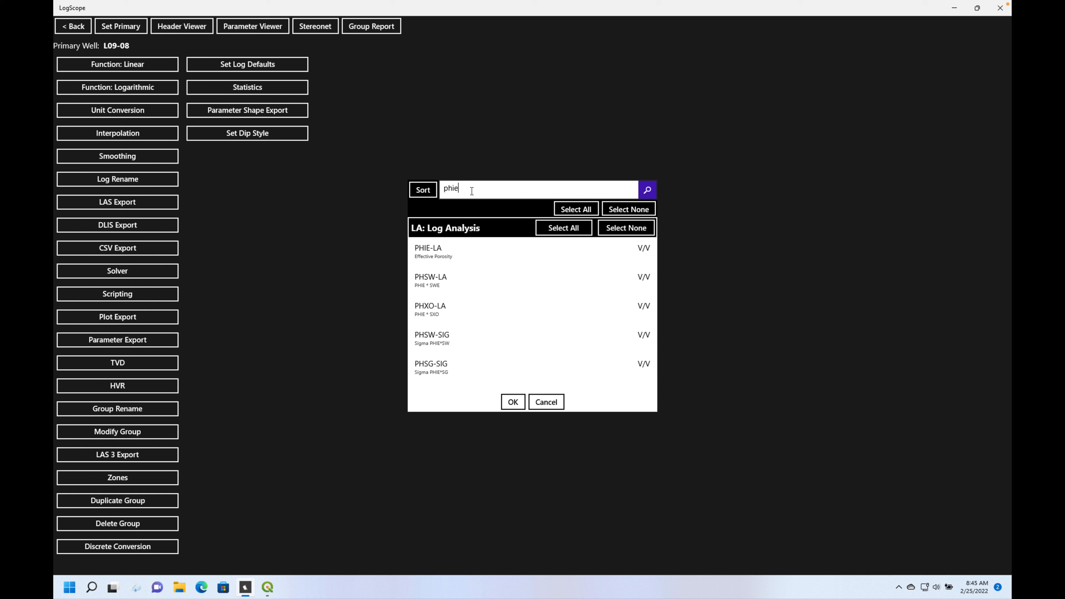
pyautogui.click(434, 247)
pyautogui.click(512, 402)
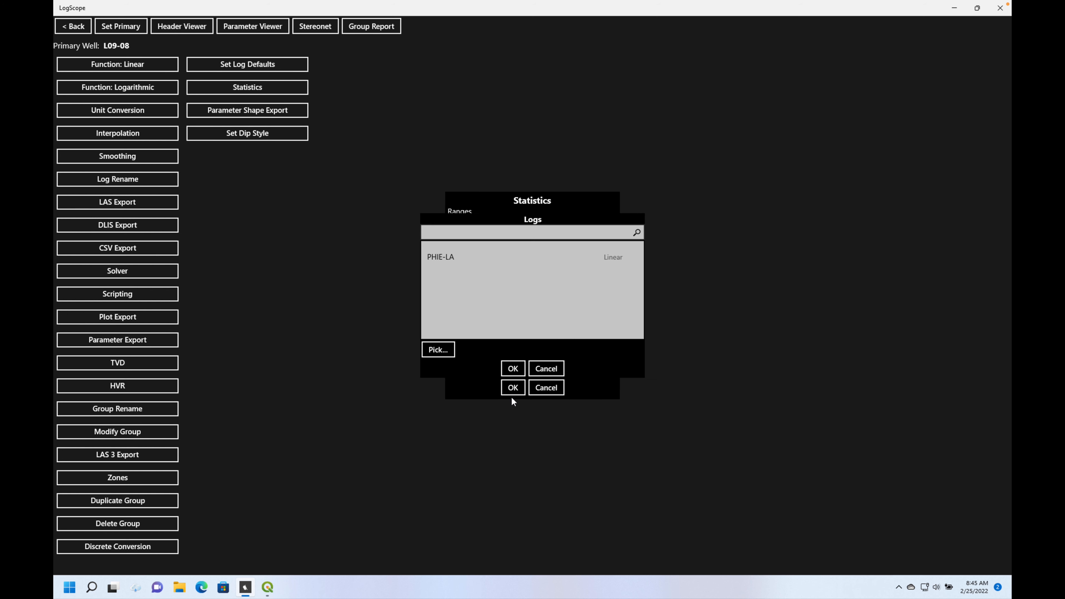
pyautogui.click(513, 369)
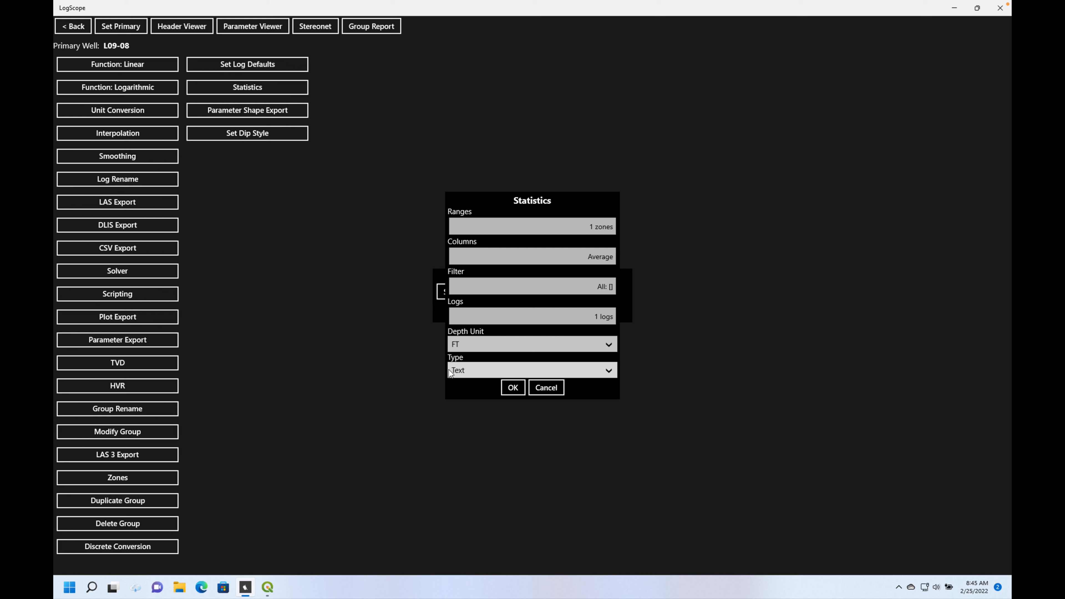
# - Set the statistics output type to Shape, check the chosen columns without changing them, and accept the setup
pyautogui.click(609, 372)
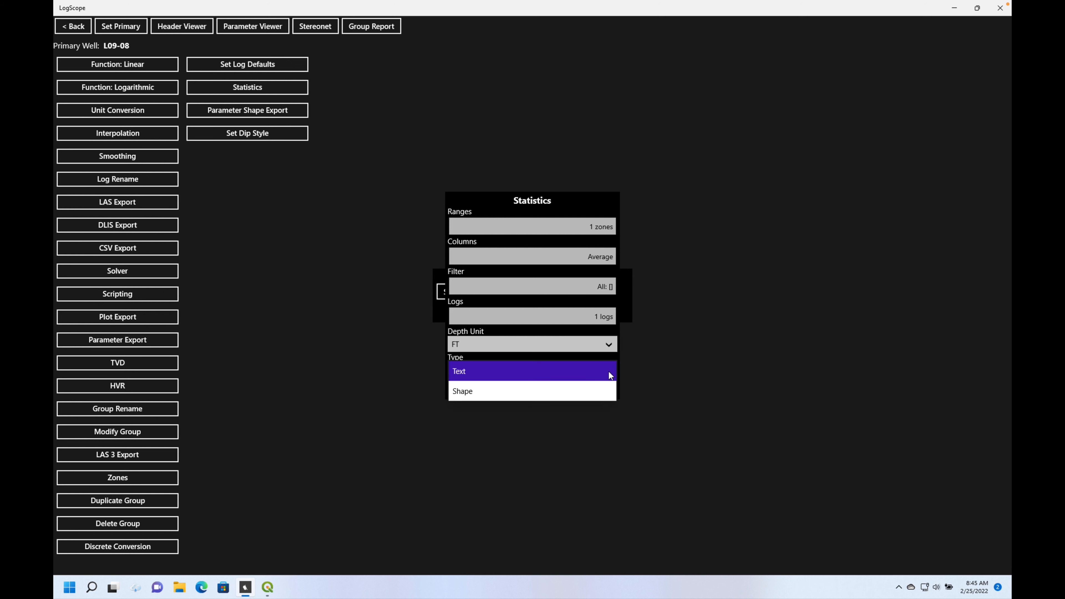
pyautogui.click(465, 392)
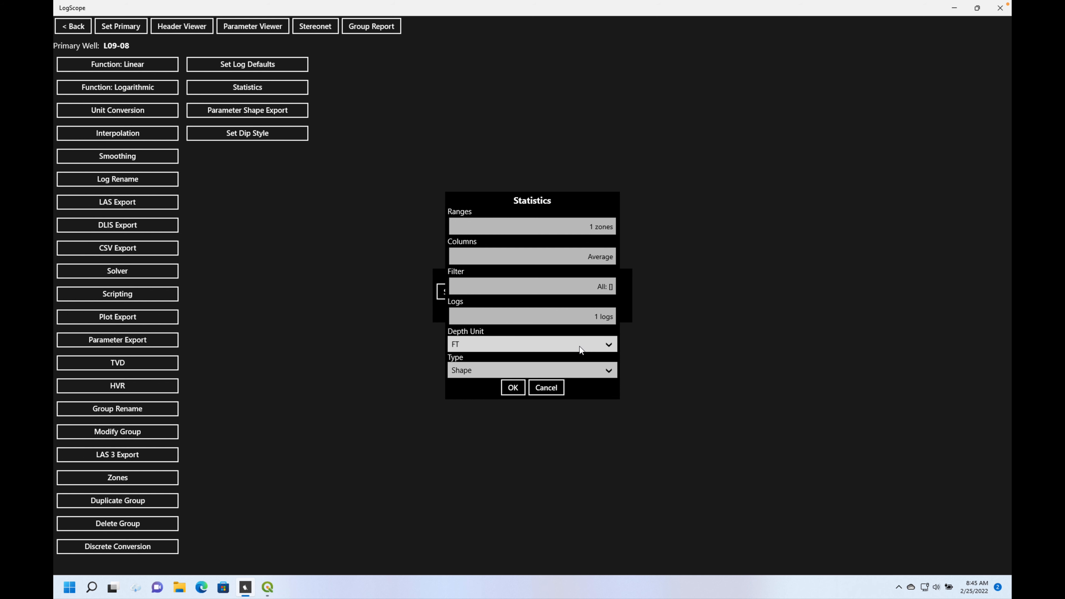
pyautogui.click(598, 255)
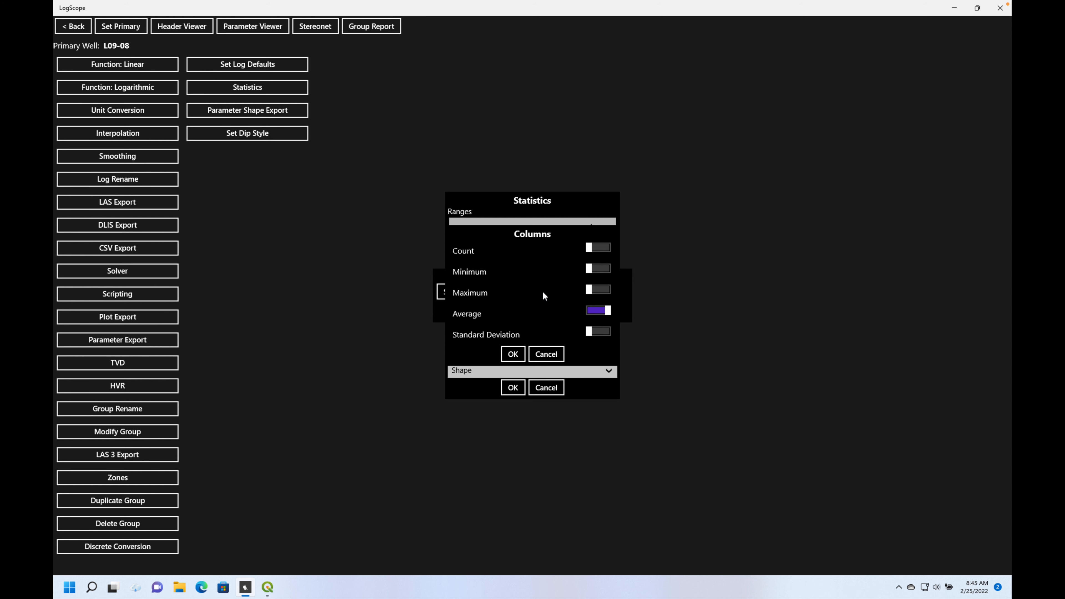
pyautogui.click(550, 356)
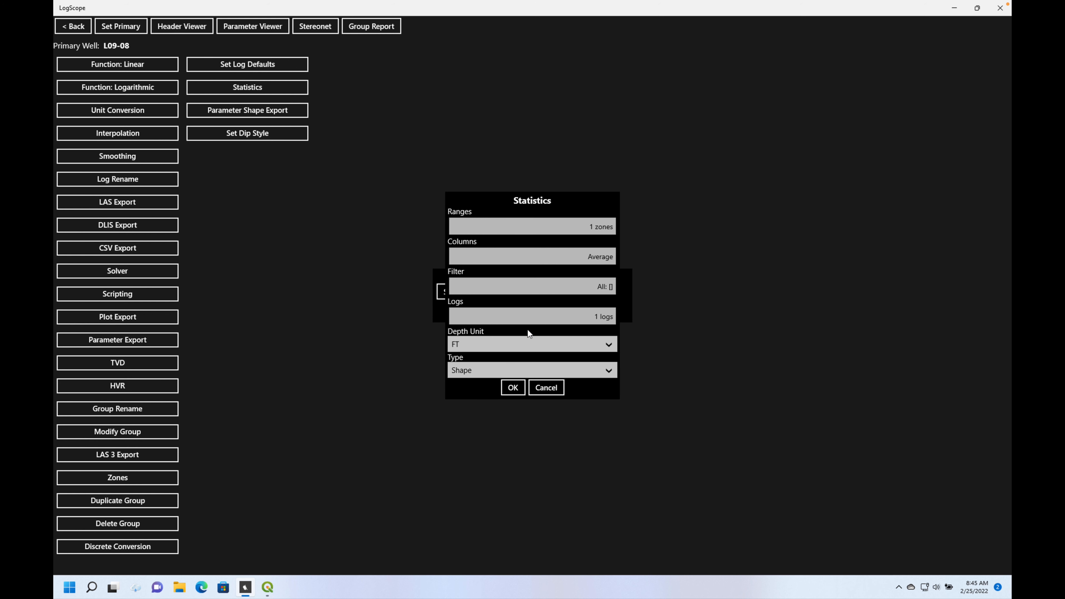
pyautogui.click(516, 388)
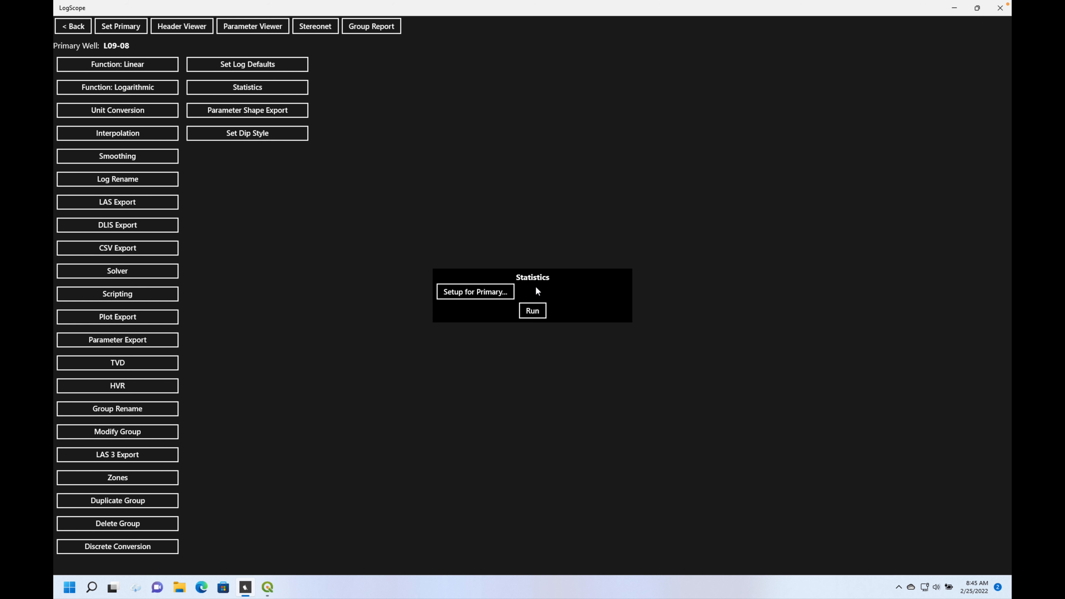
# - Run the statistics and save the exported output to the Project2019\OSDU folder on the P: drive
pyautogui.click(534, 312)
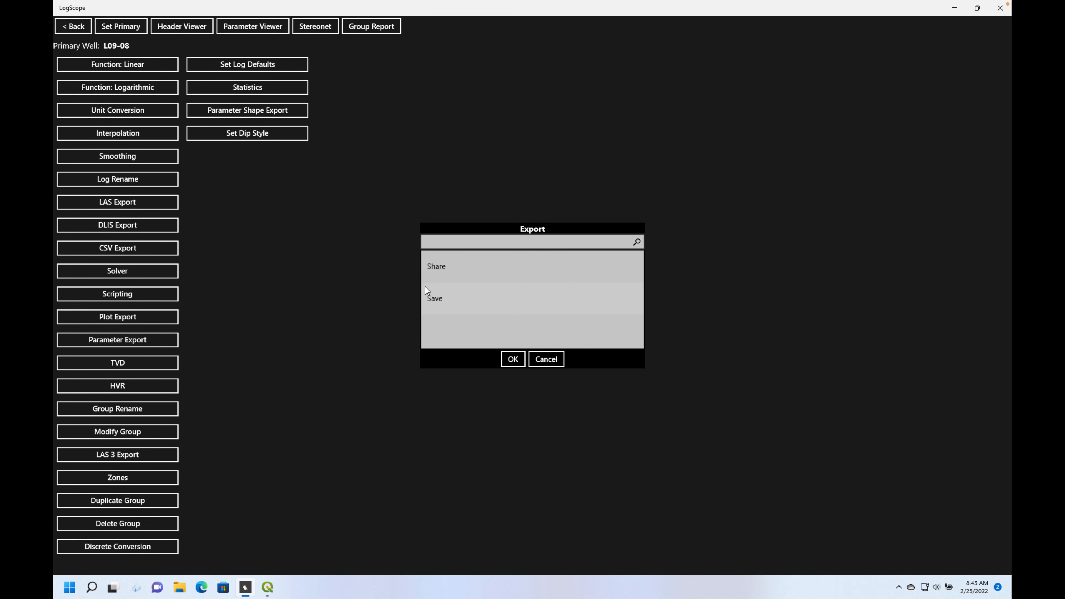
pyautogui.click(459, 298)
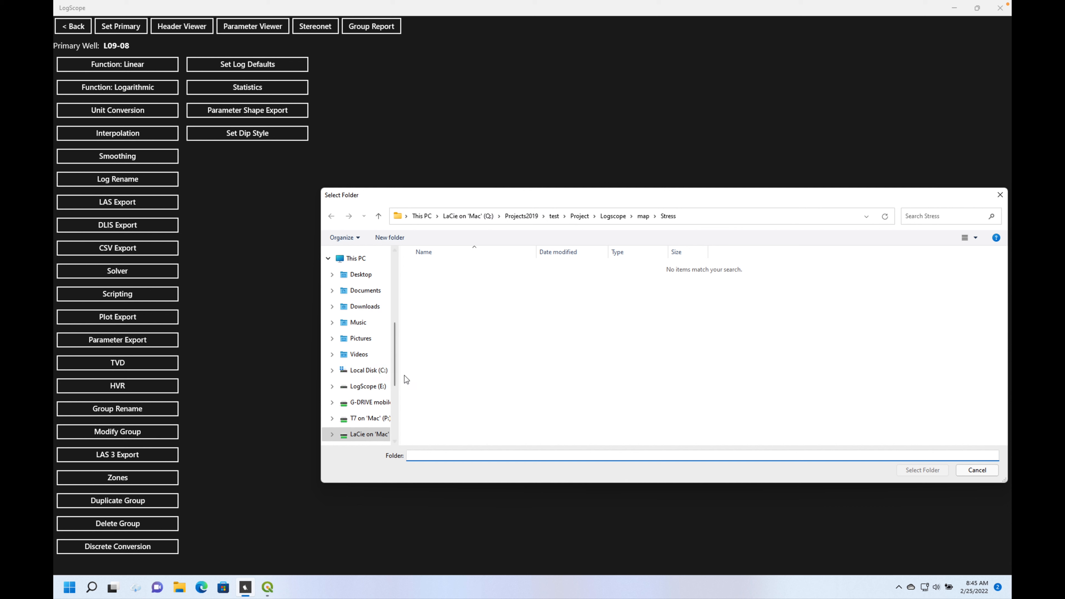
pyautogui.click(369, 418)
pyautogui.doubleClick(436, 391)
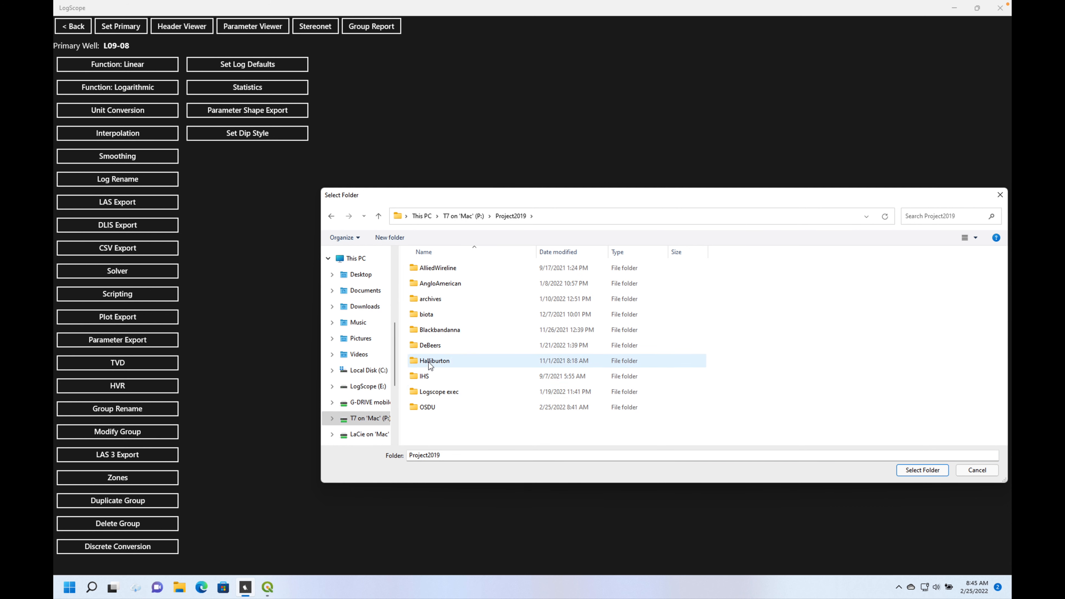
pyautogui.doubleClick(432, 406)
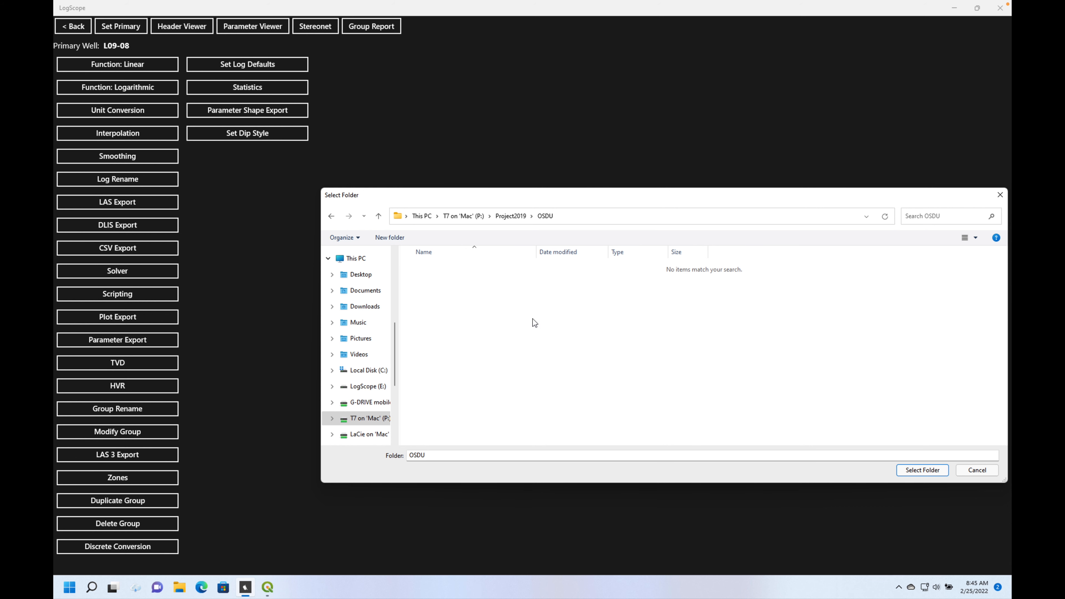
pyautogui.click(929, 470)
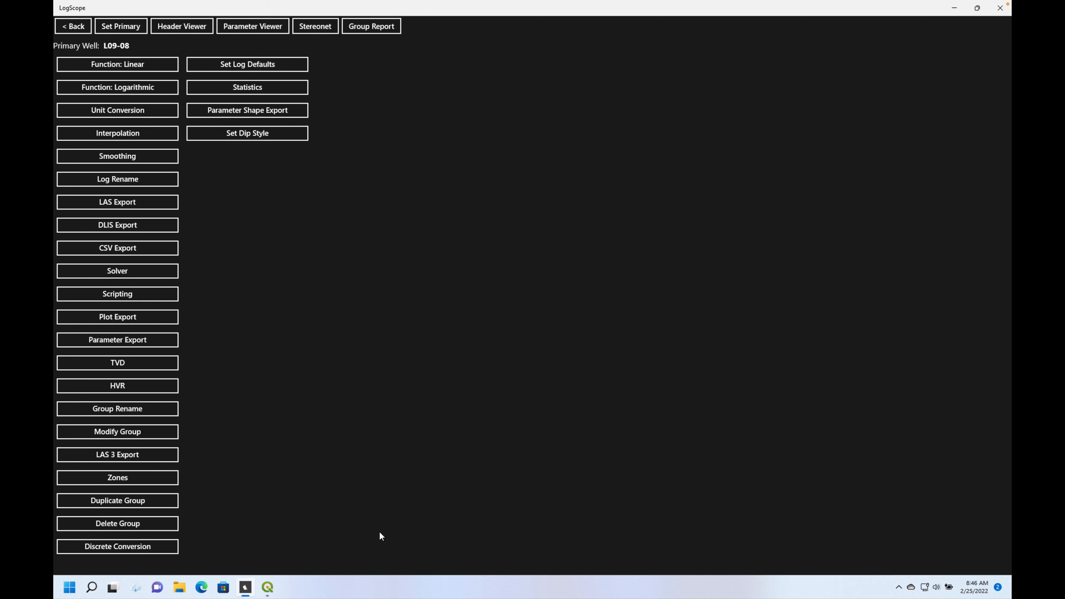
# - Switch to QGIS and open the recent project "example"
pyautogui.click(266, 588)
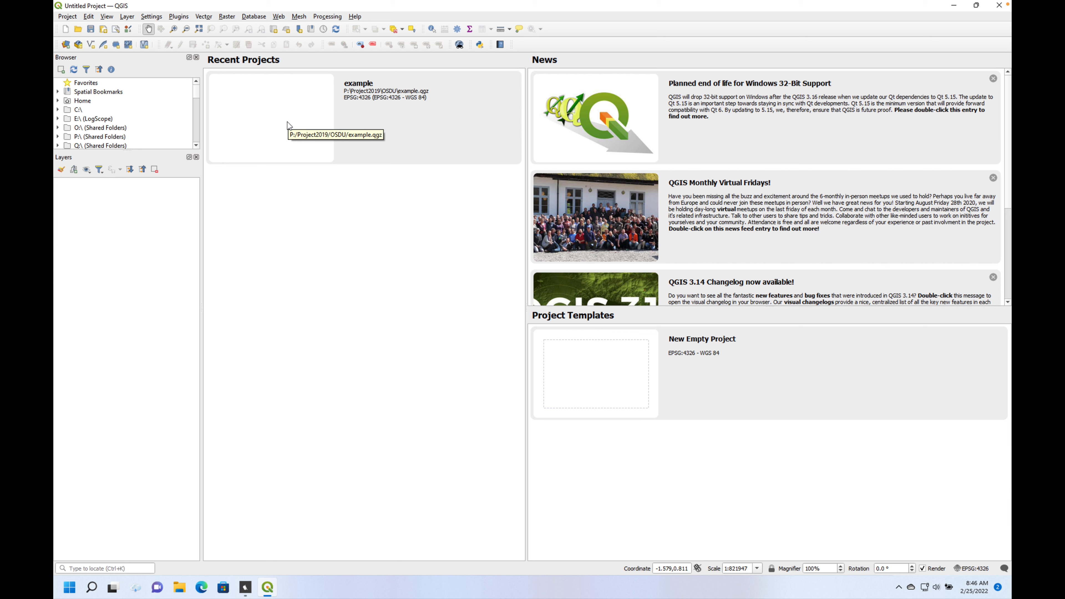
pyautogui.click(64, 19)
pyautogui.moveTo(107, 16)
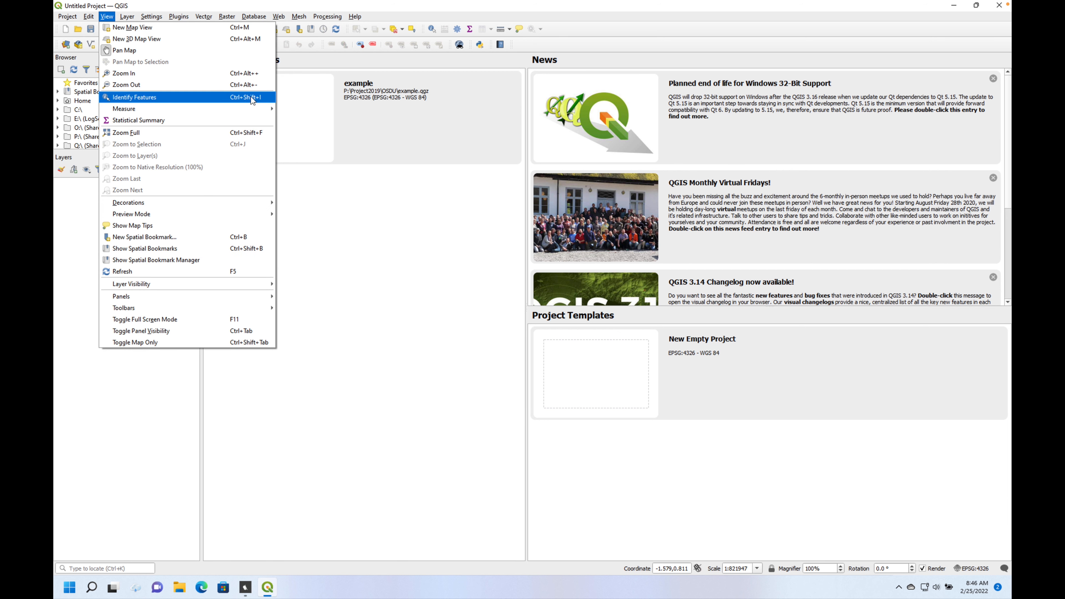
pyautogui.click(401, 143)
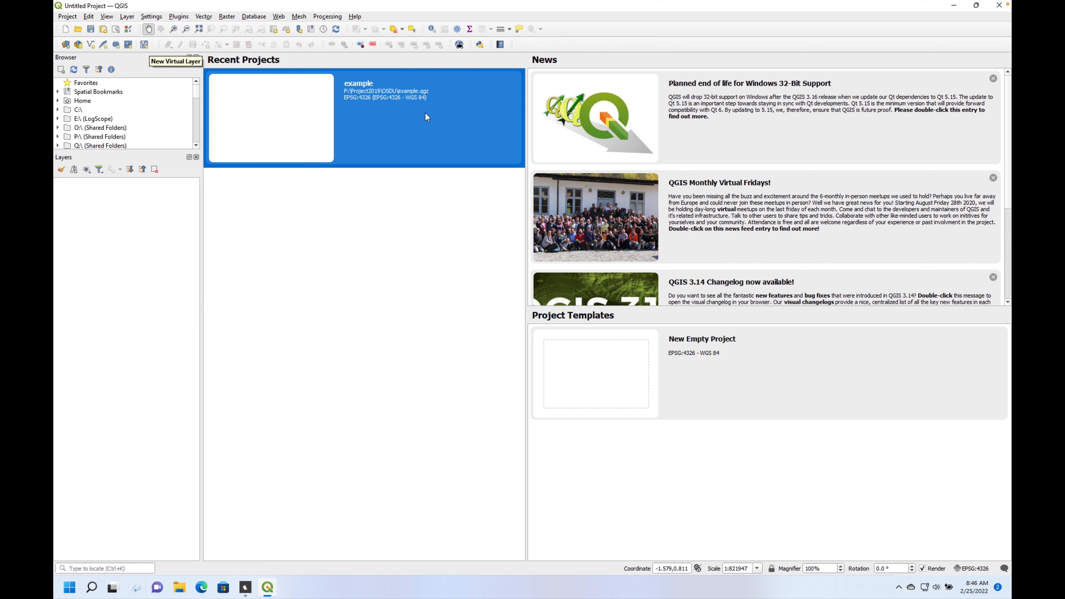
pyautogui.doubleClick(444, 126)
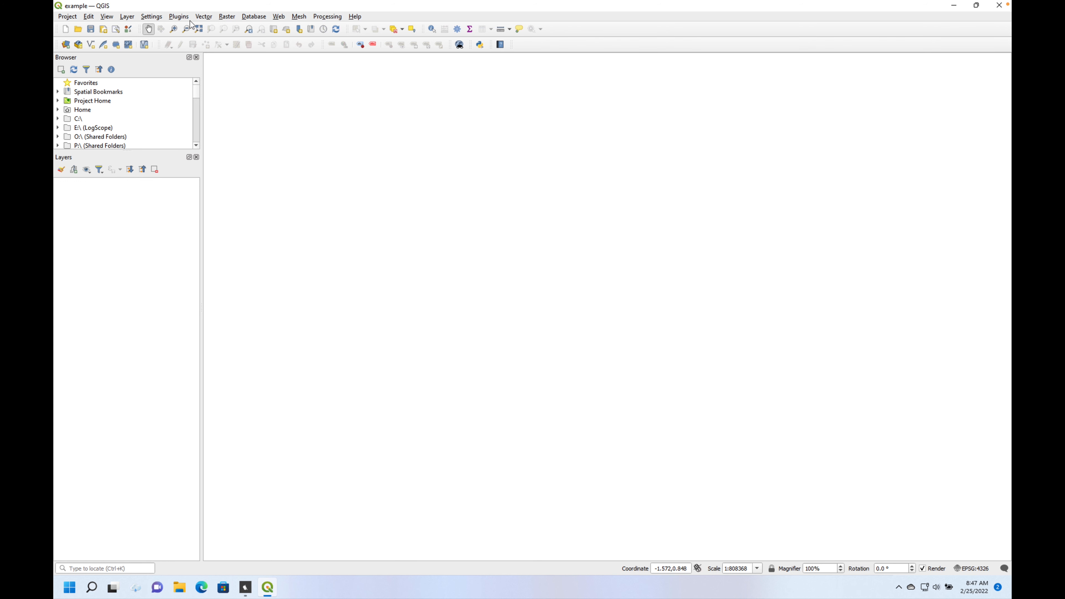
pyautogui.click(204, 18)
pyautogui.moveTo(171, 21)
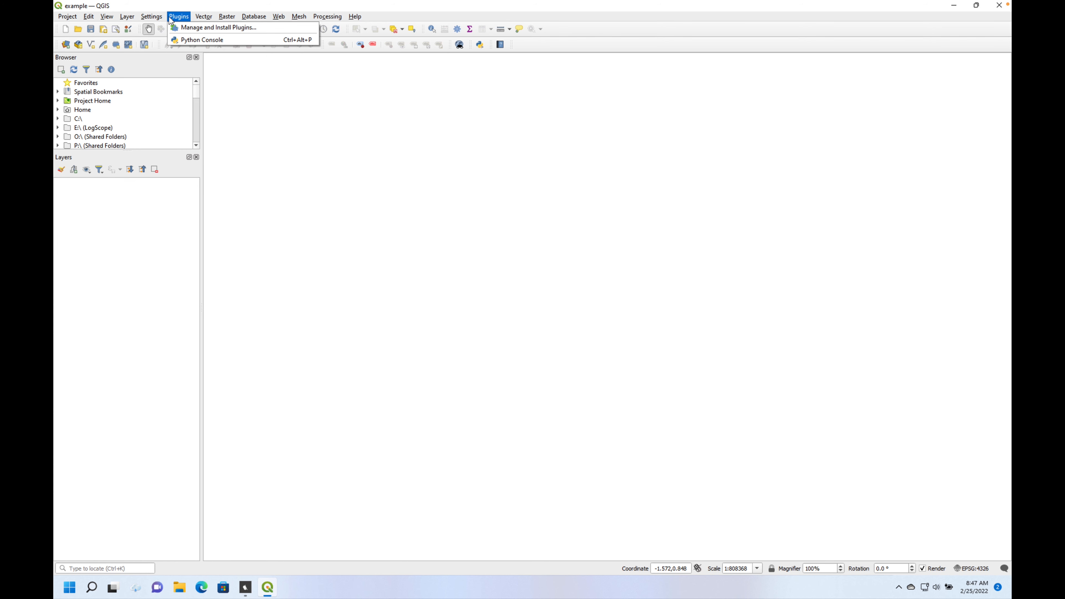
pyautogui.moveTo(227, 20)
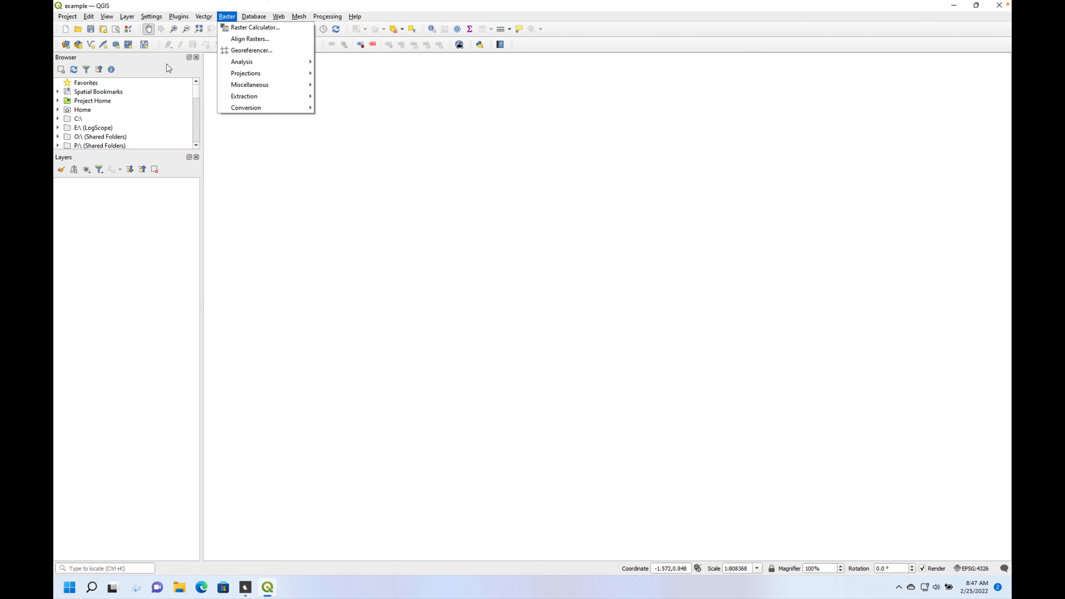
# - Add the shapefile stats.shp from the P: drive's Project2019\OSDU folder to the project as a vector layer
pyautogui.click(65, 48)
pyautogui.click(66, 45)
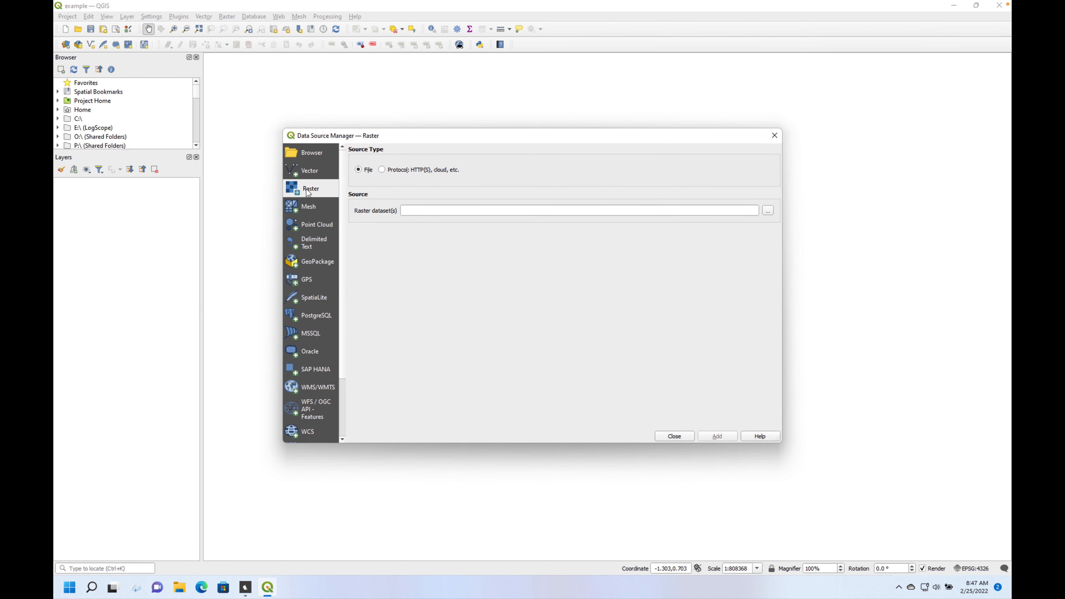
pyautogui.click(311, 172)
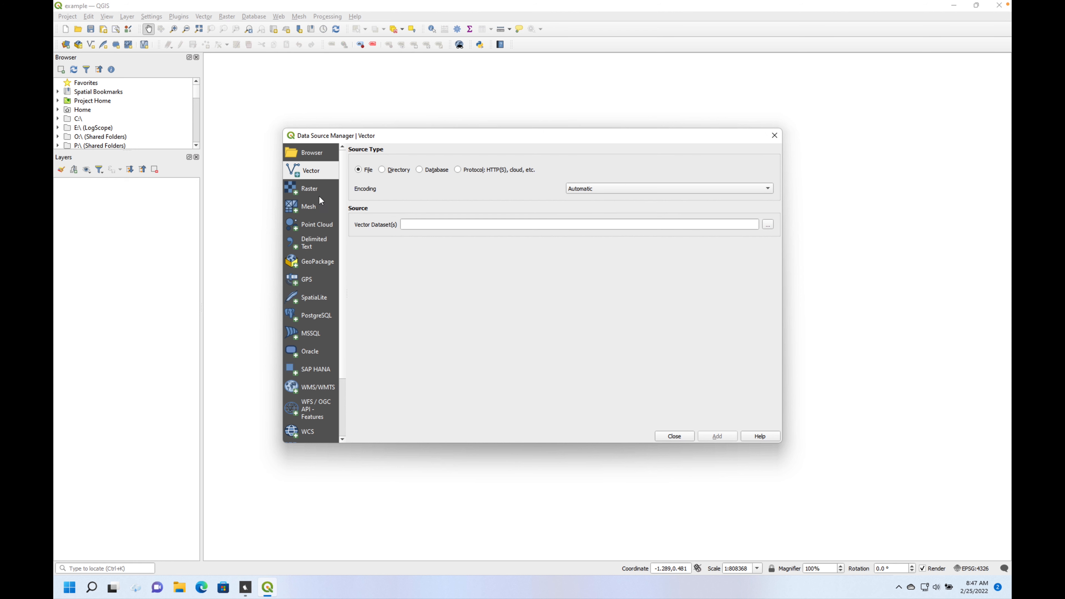
pyautogui.click(770, 227)
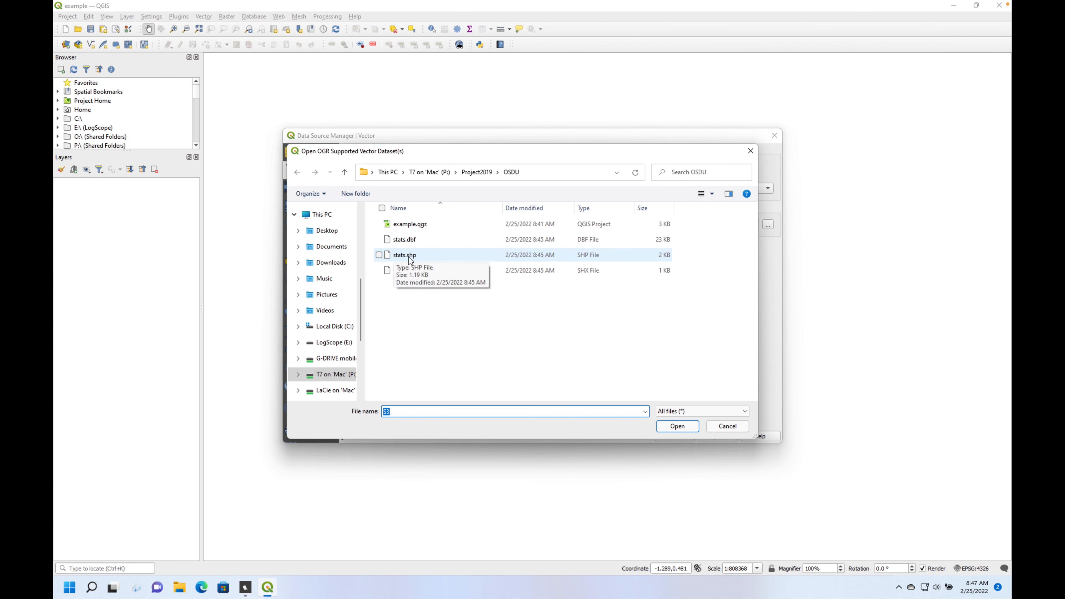
pyautogui.click(423, 258)
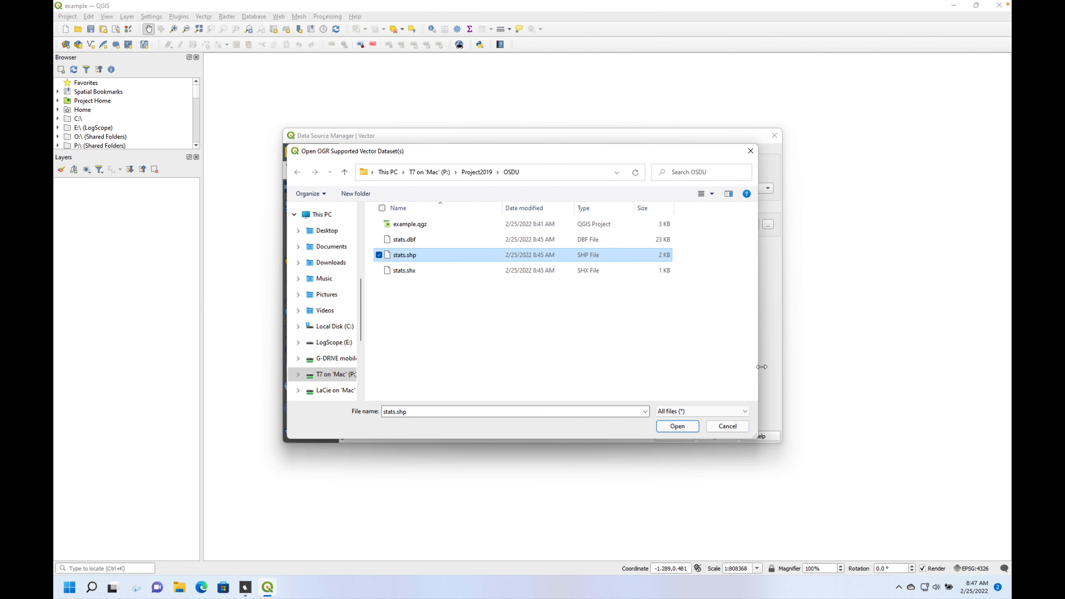
pyautogui.click(684, 429)
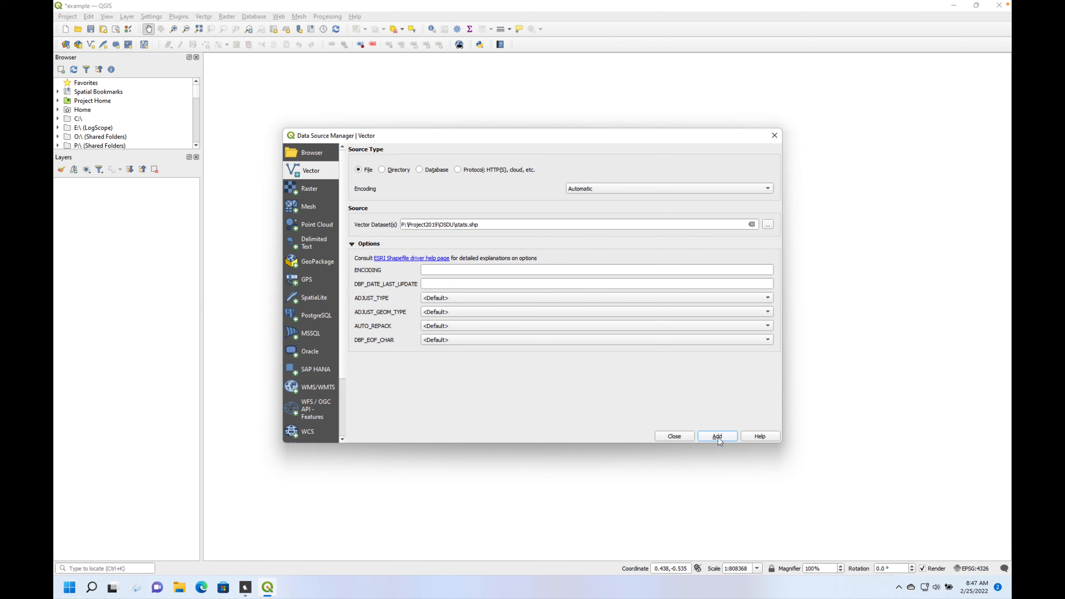
pyautogui.click(719, 437)
pyautogui.click(674, 436)
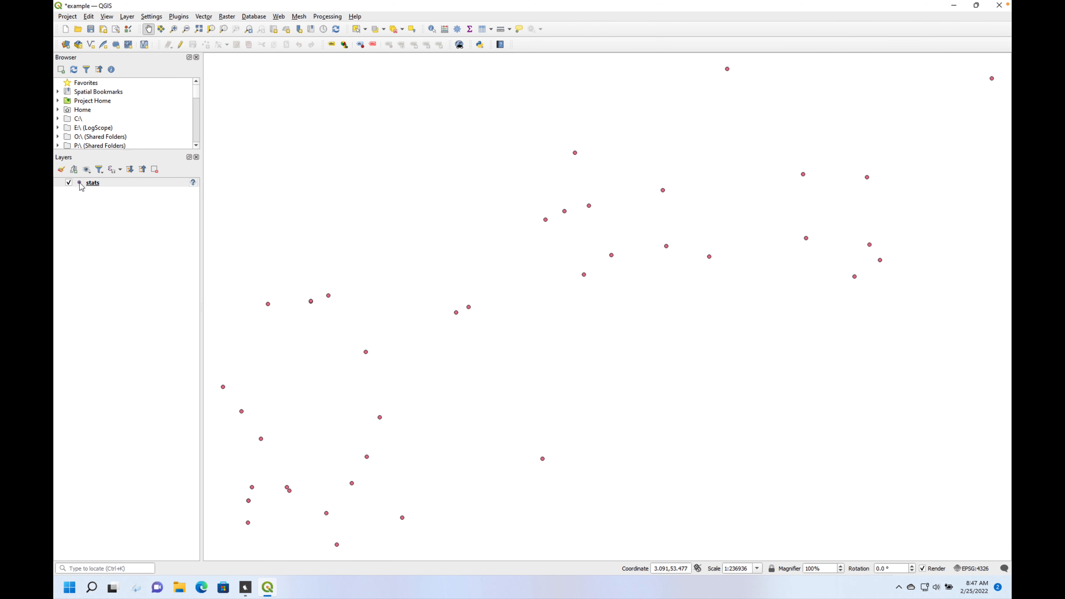
# - Turn on Single Labels for the stats layer, using the Well field as the label value
pyautogui.rightClick(94, 183)
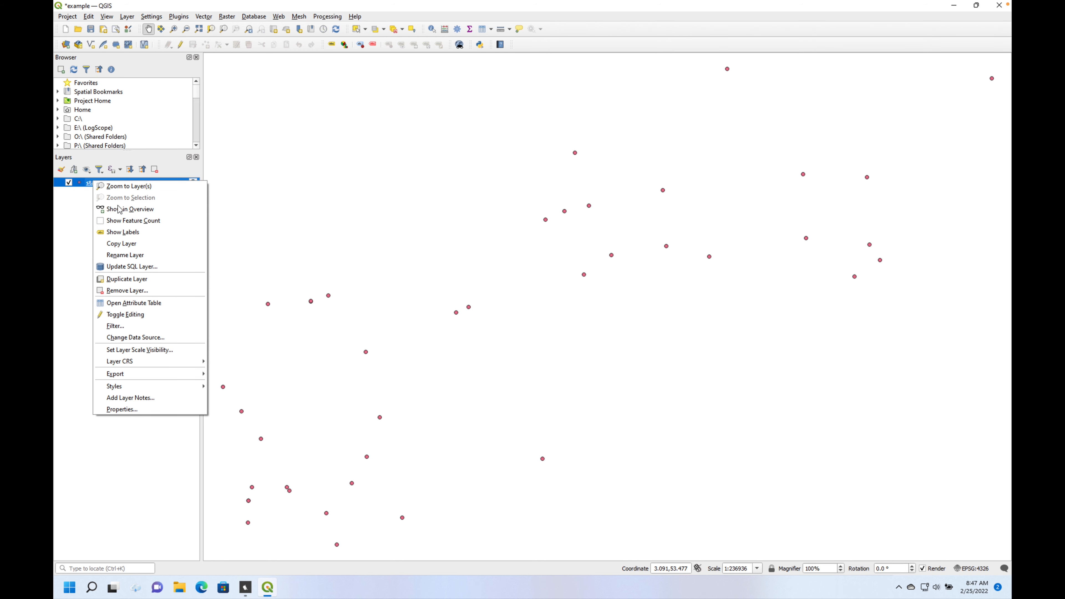
pyautogui.click(142, 410)
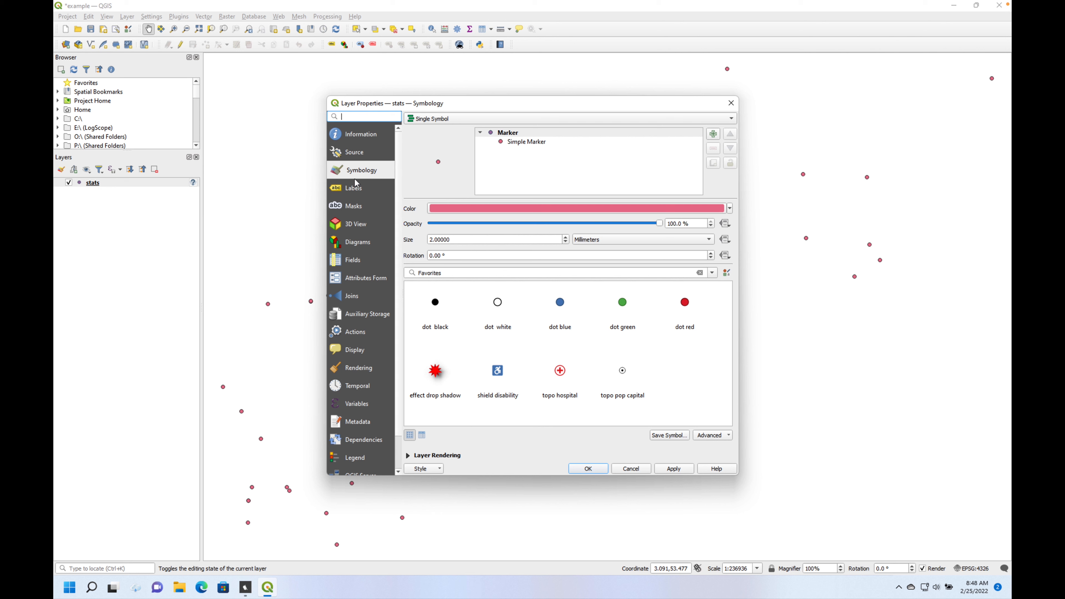
pyautogui.click(357, 192)
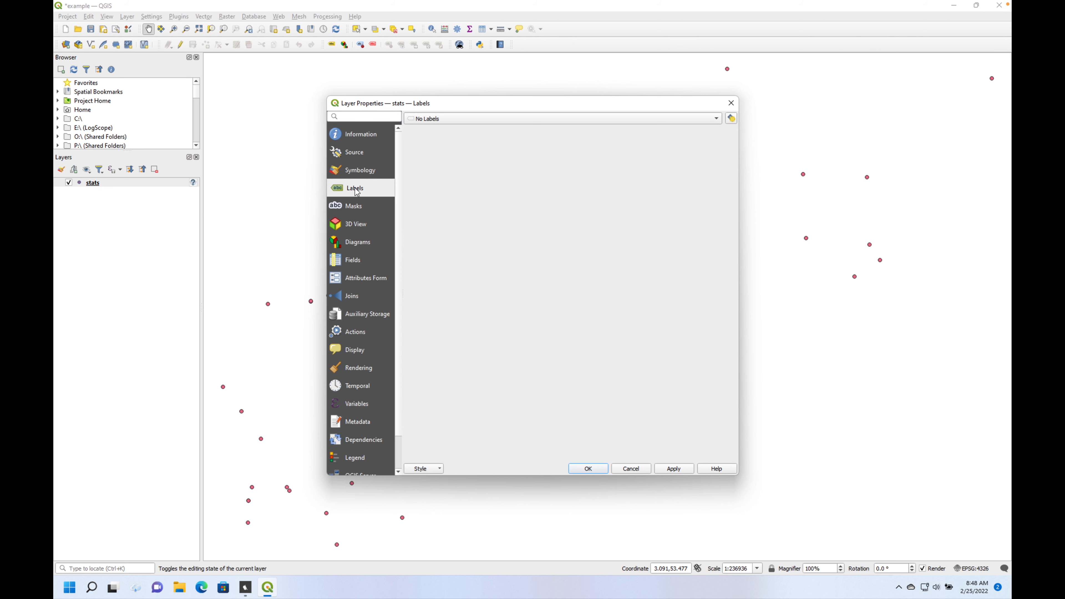
pyautogui.click(716, 119)
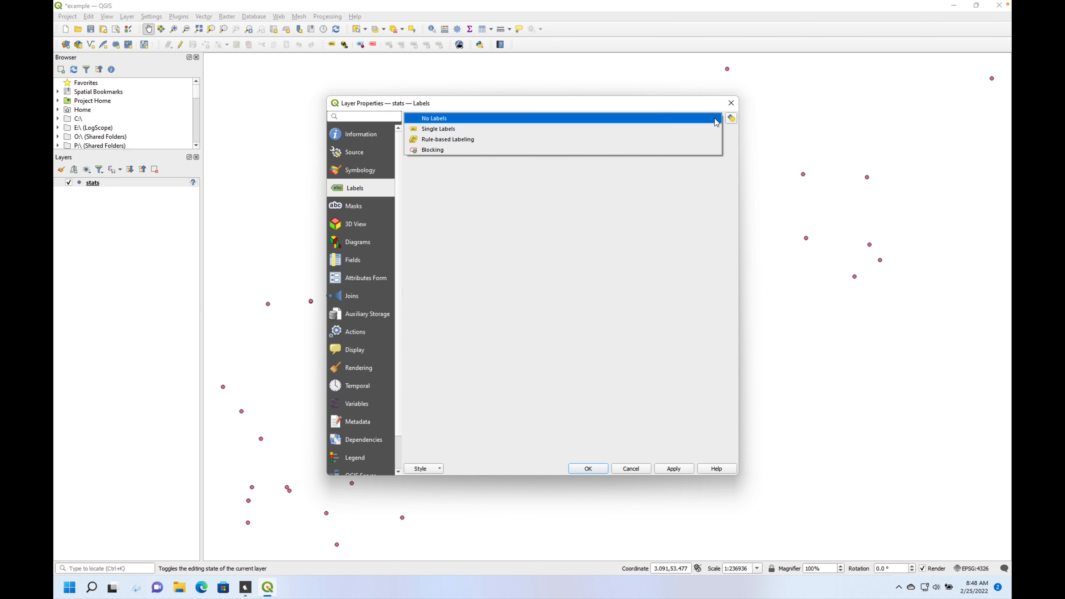
pyautogui.click(611, 131)
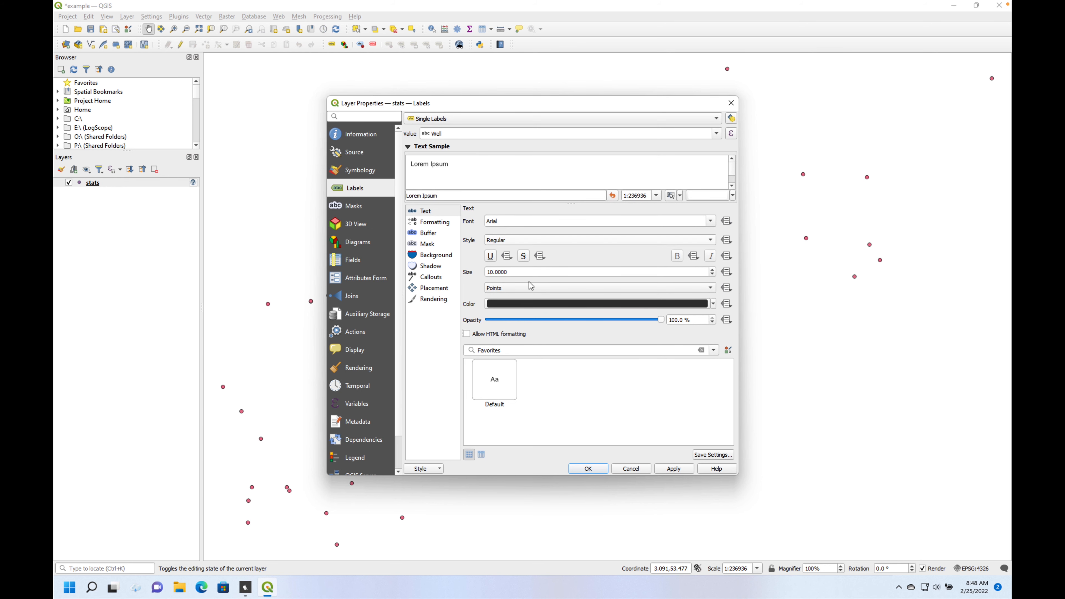
pyautogui.click(589, 469)
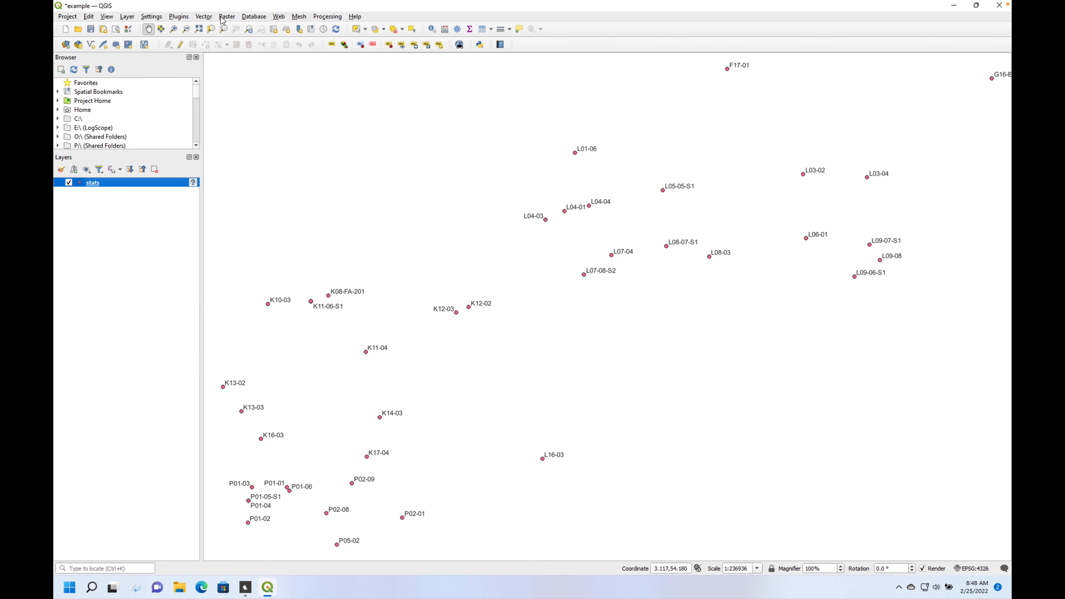
# - Set up a Grid (Inverse Distance to a Power) interpolation of the stats layer with AV-PHIE-LA as the Z value field
pyautogui.click(230, 19)
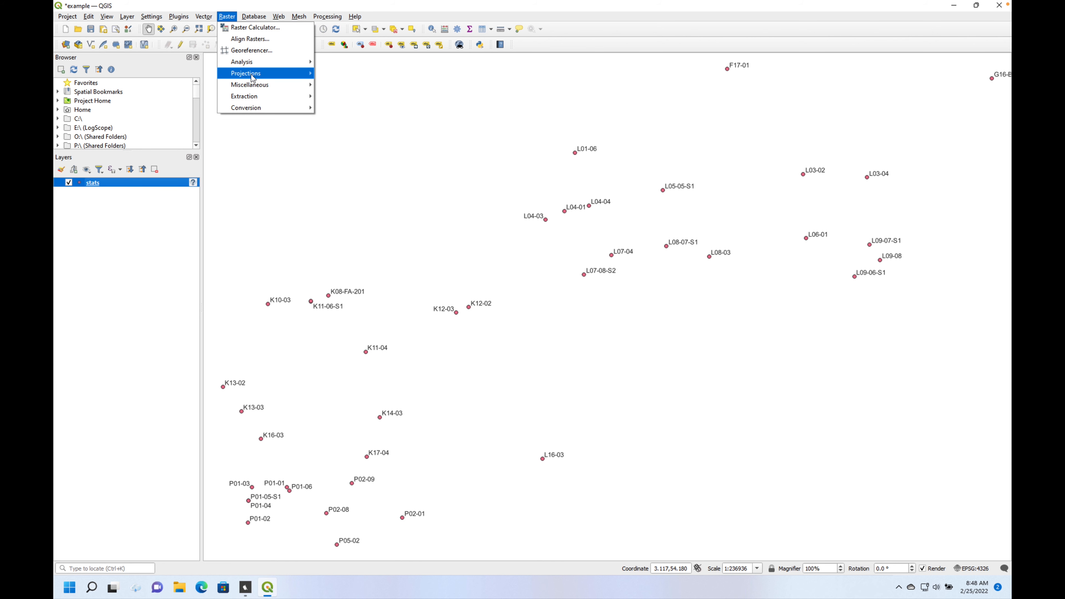
pyautogui.moveTo(255, 62)
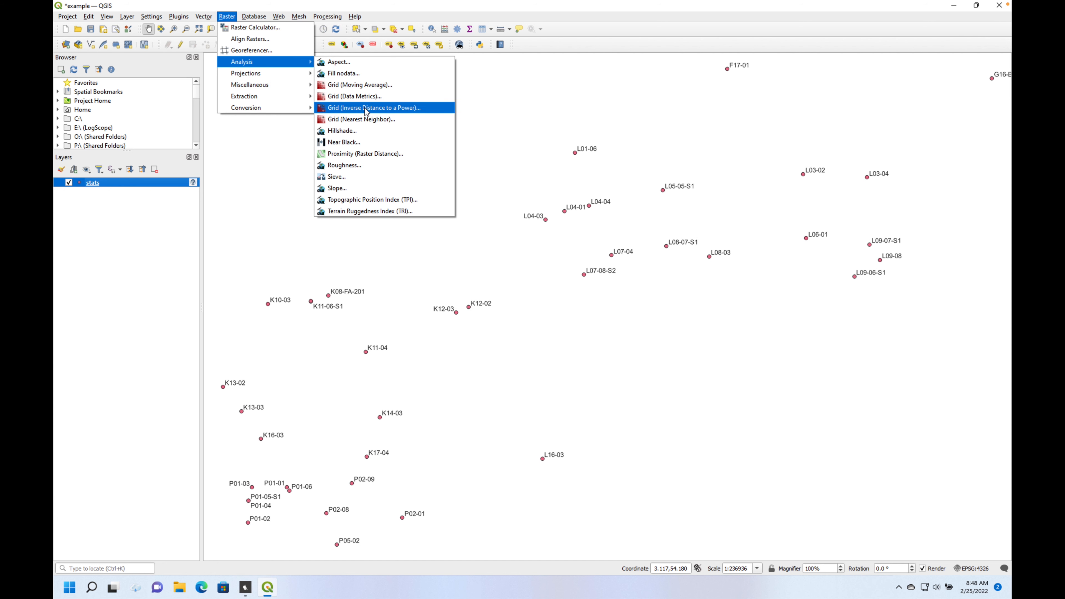
pyautogui.click(361, 112)
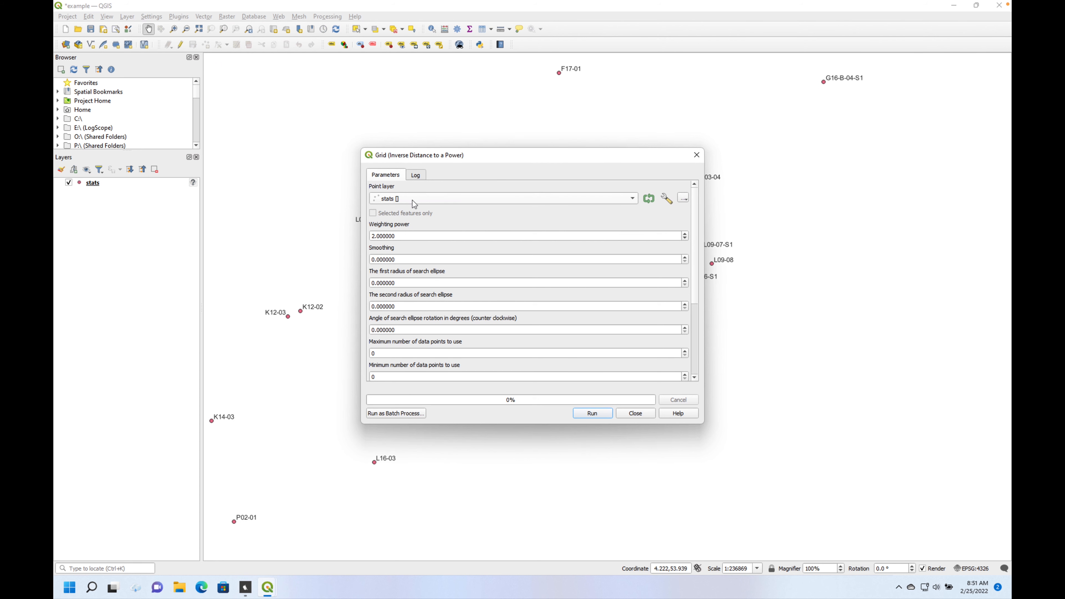
pyautogui.moveTo(696, 229); pyautogui.dragTo(694, 325)
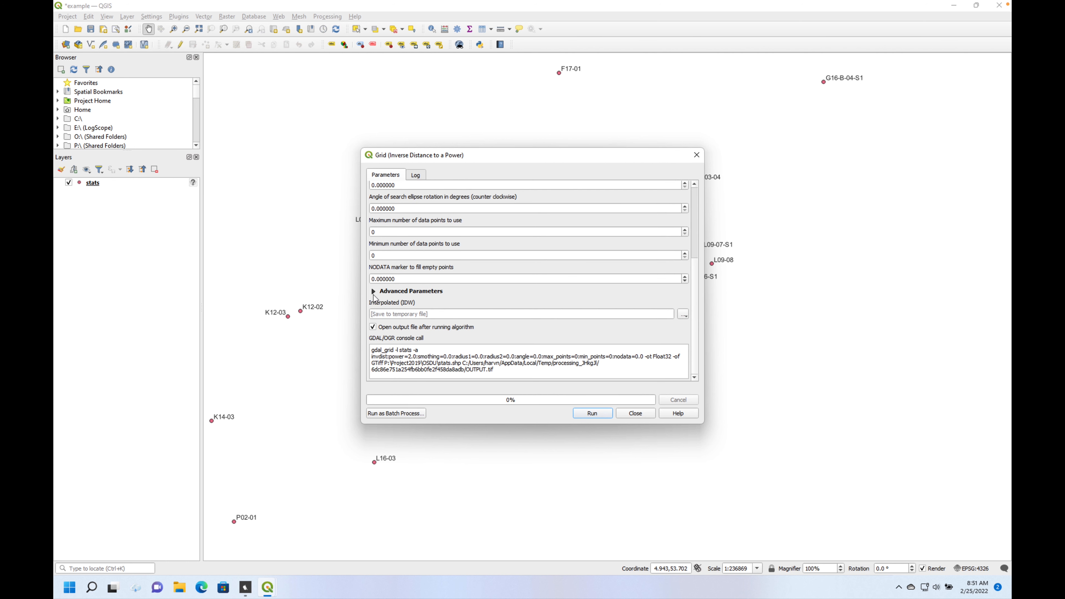
pyautogui.click(374, 293)
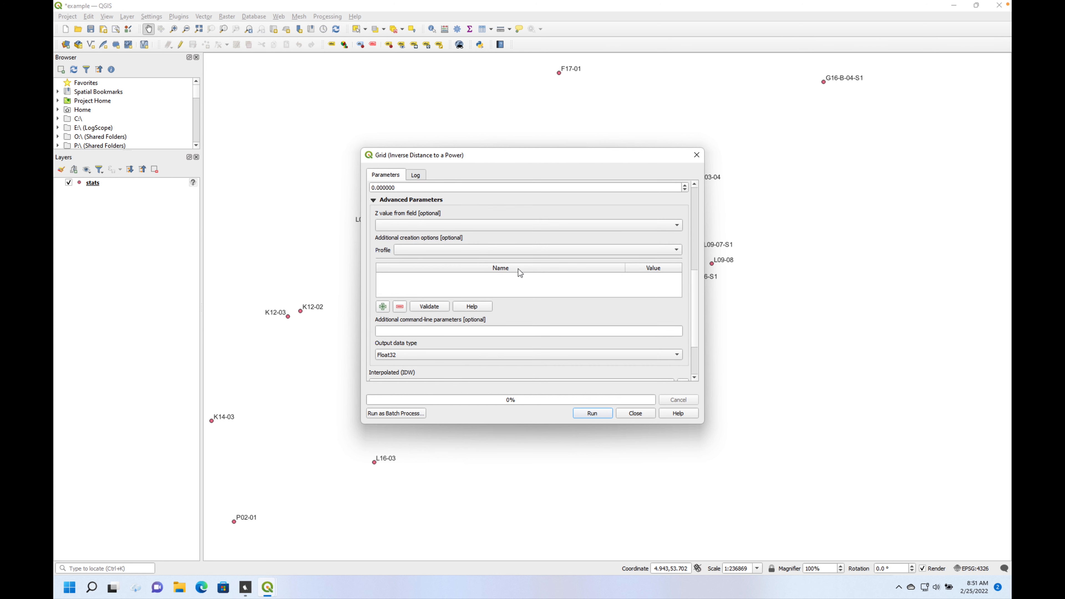
pyautogui.click(679, 227)
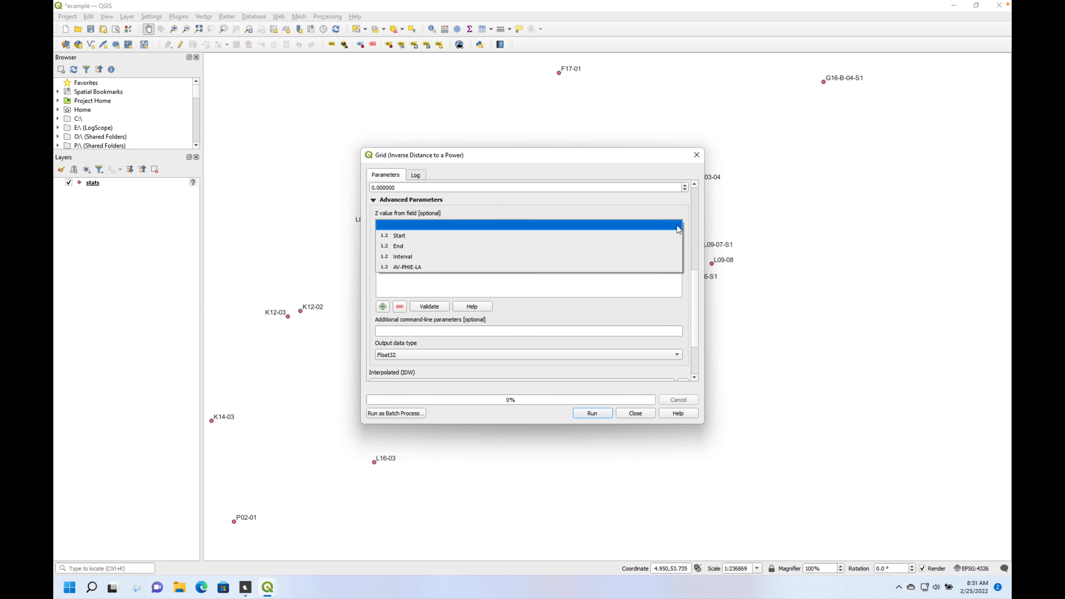
pyautogui.click(622, 265)
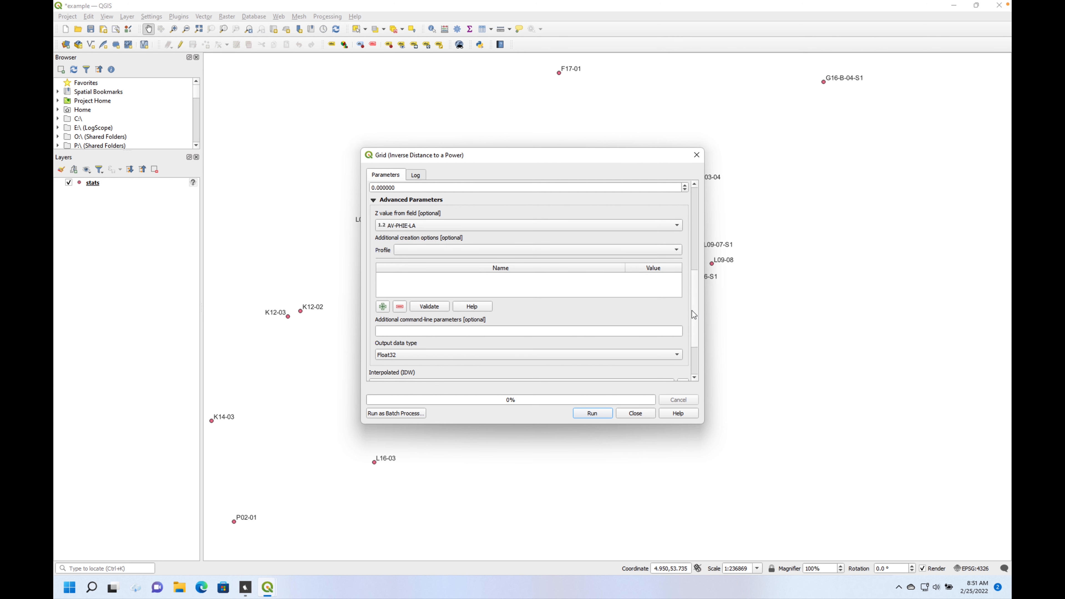
# - Set the interpolated output to be saved as phie.tif in the OSDU folder, replacing the existing file
pyautogui.scroll(-3, 696, 312)
pyautogui.click(686, 312)
pyautogui.click(684, 317)
pyautogui.click(684, 316)
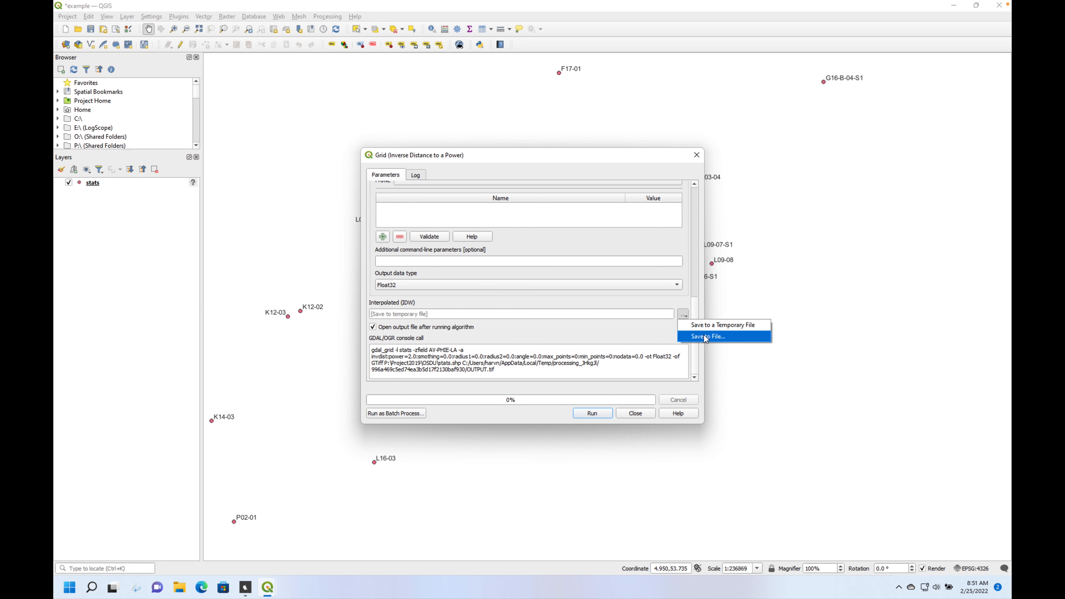
pyautogui.click(706, 337)
pyautogui.click(485, 248)
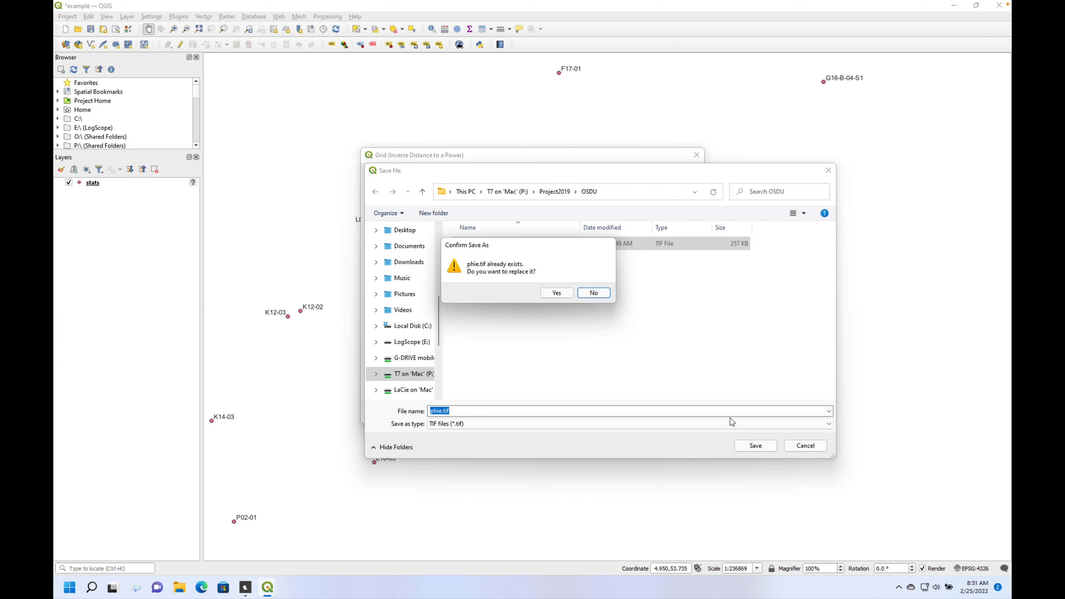
pyautogui.click(560, 291)
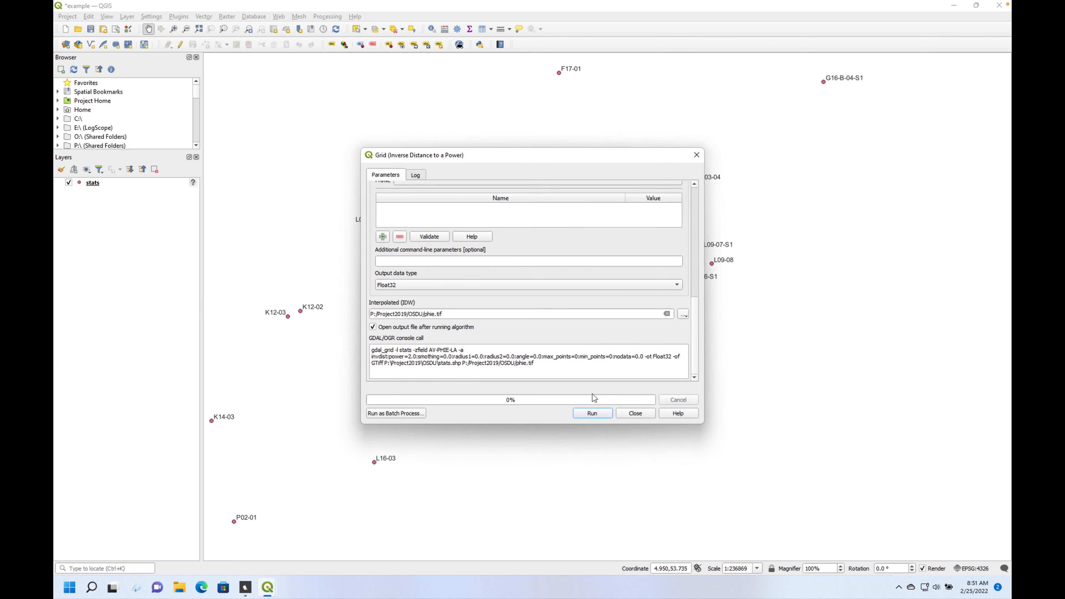
# - Review the grid parameters, run the inverse distance interpolation, and close its dialog
pyautogui.scroll(3, 699, 307)
pyautogui.moveTo(698, 307); pyautogui.dragTo(702, 360)
pyautogui.click(592, 414)
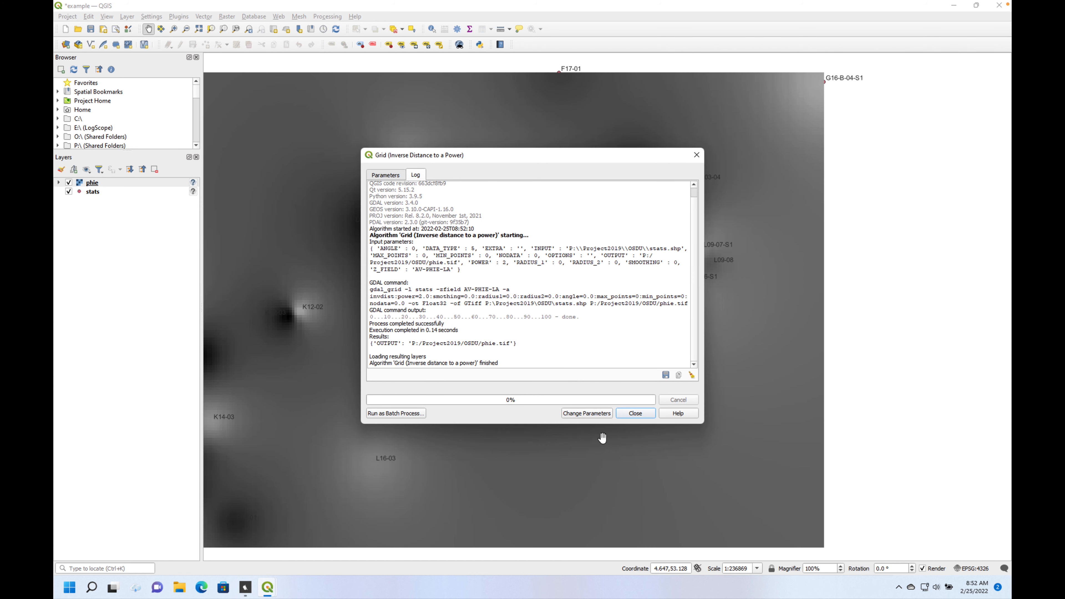
pyautogui.click(636, 413)
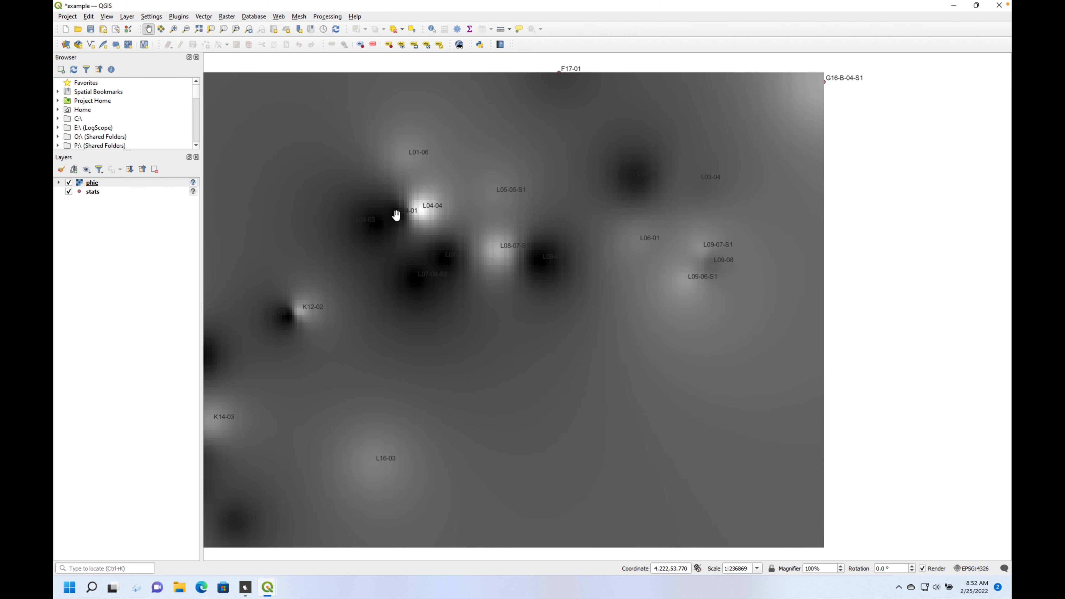
# - Start a contour extraction from the phie raster with an interval of 0.02 between contour lines
pyautogui.click(226, 17)
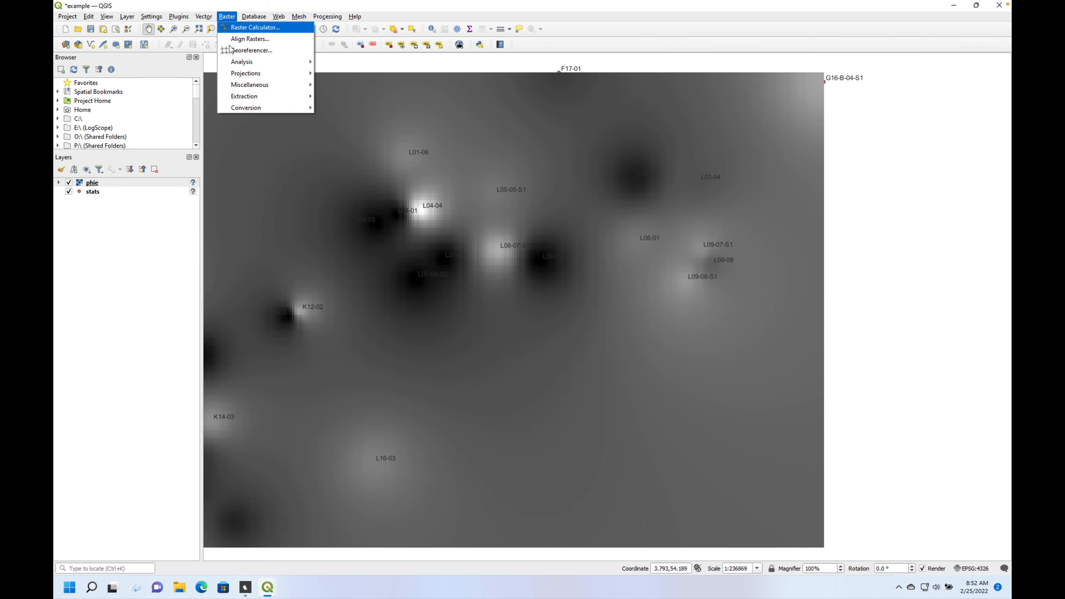
pyautogui.moveTo(245, 98)
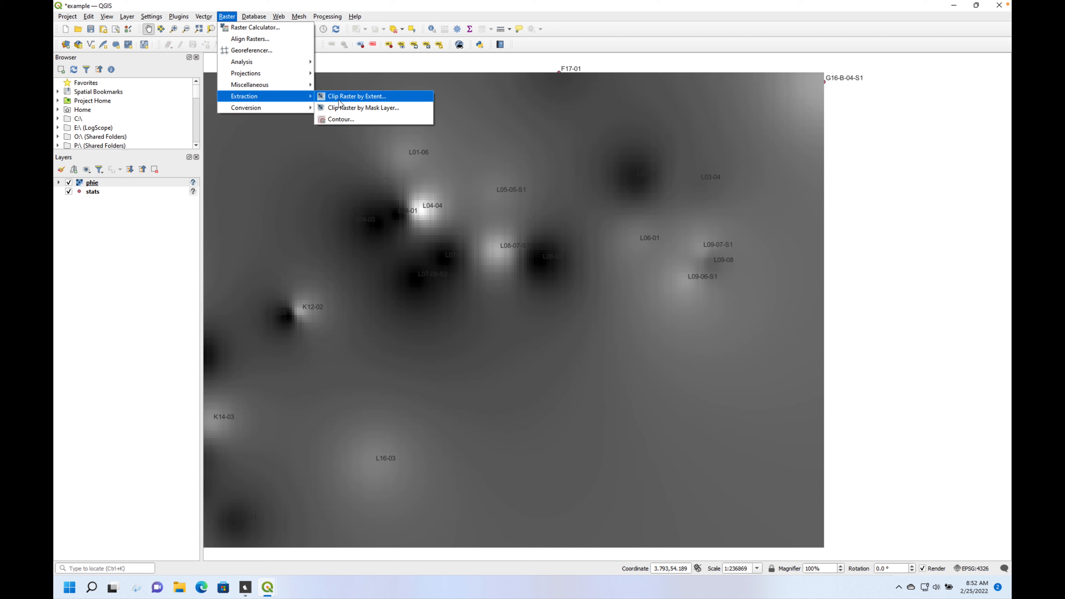
pyautogui.click(357, 119)
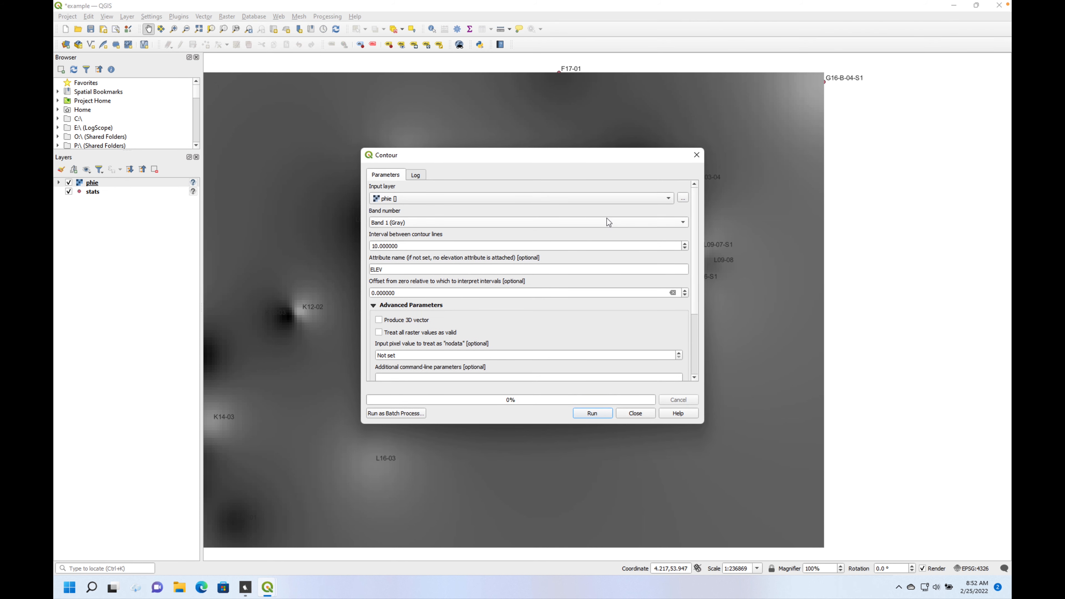
pyautogui.moveTo(425, 244); pyautogui.dragTo(330, 247)
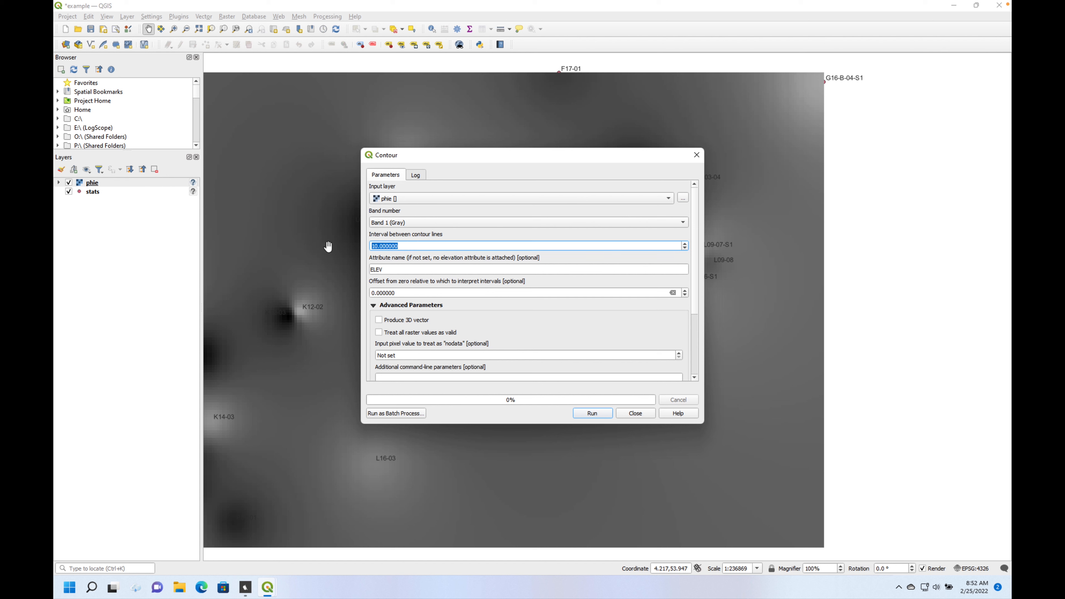
pyautogui.write('0.02')
# - Set the contour output file to phie.gpkg in the OSDU folder, run the extraction, and close its dialog
pyautogui.moveTo(697, 294); pyautogui.dragTo(698, 370)
pyautogui.click(683, 315)
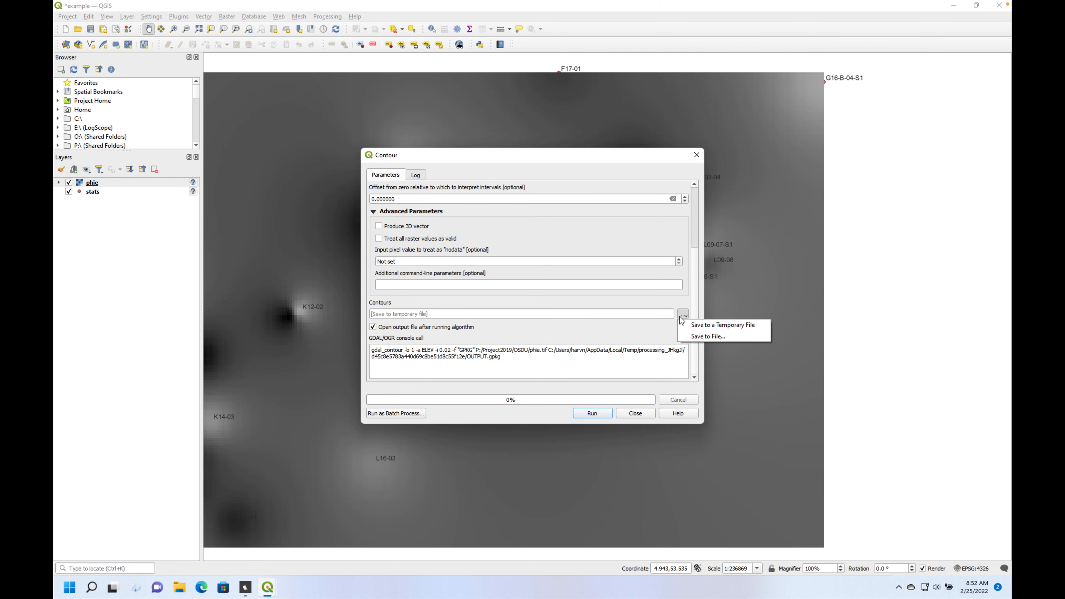
pyautogui.click(701, 333)
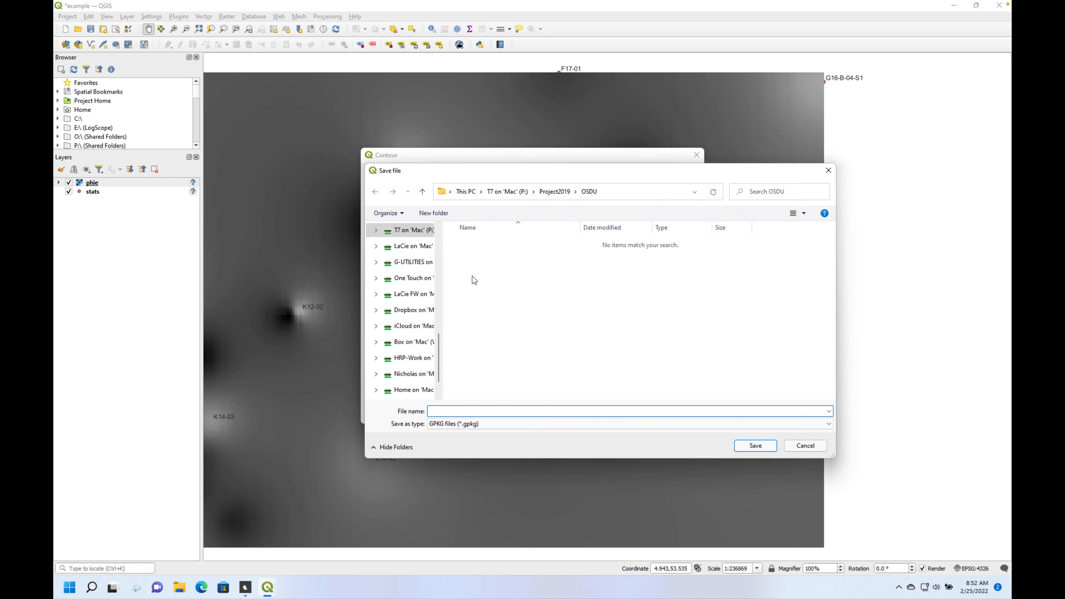
pyautogui.write('phie')
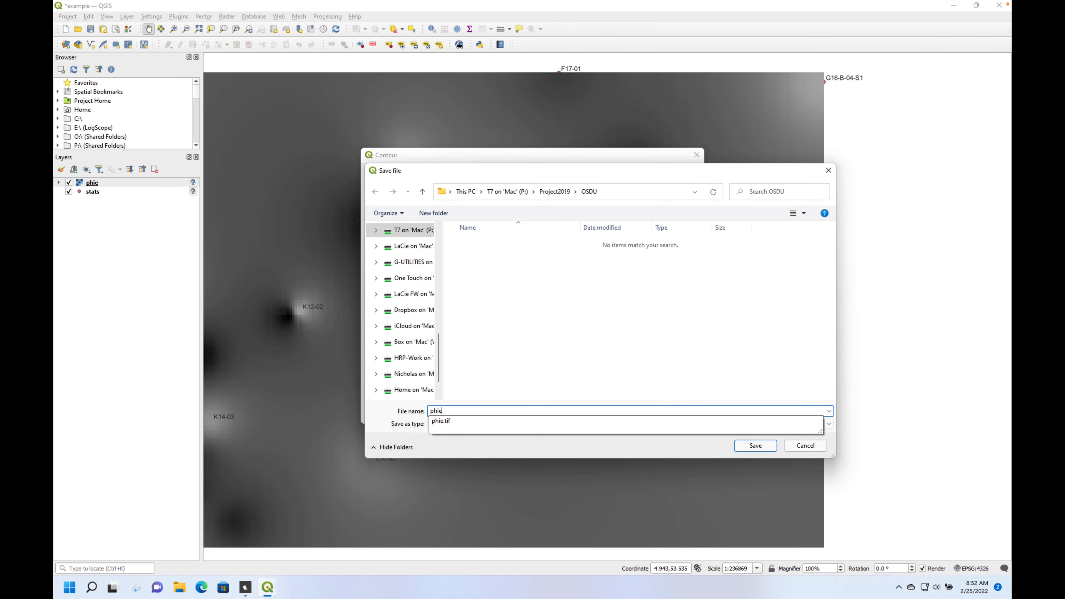
pyautogui.click(756, 445)
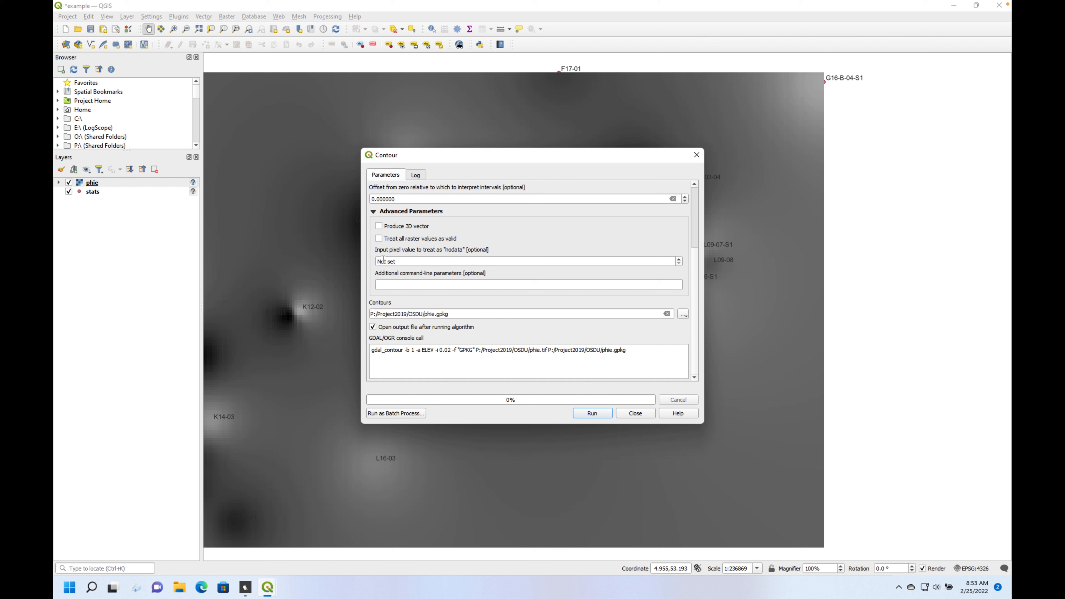
pyautogui.click(594, 413)
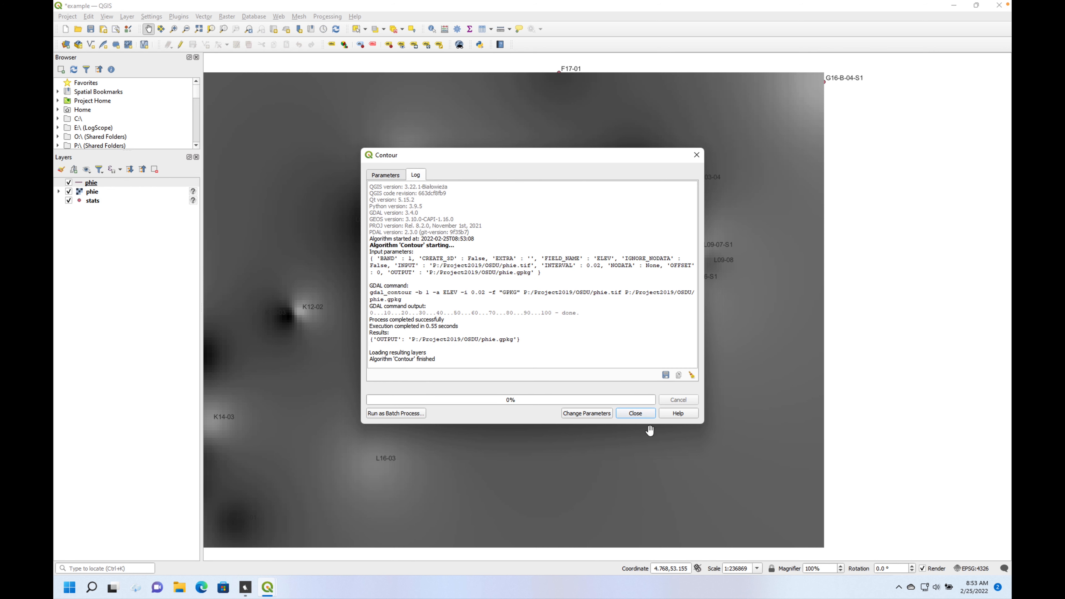
pyautogui.click(645, 417)
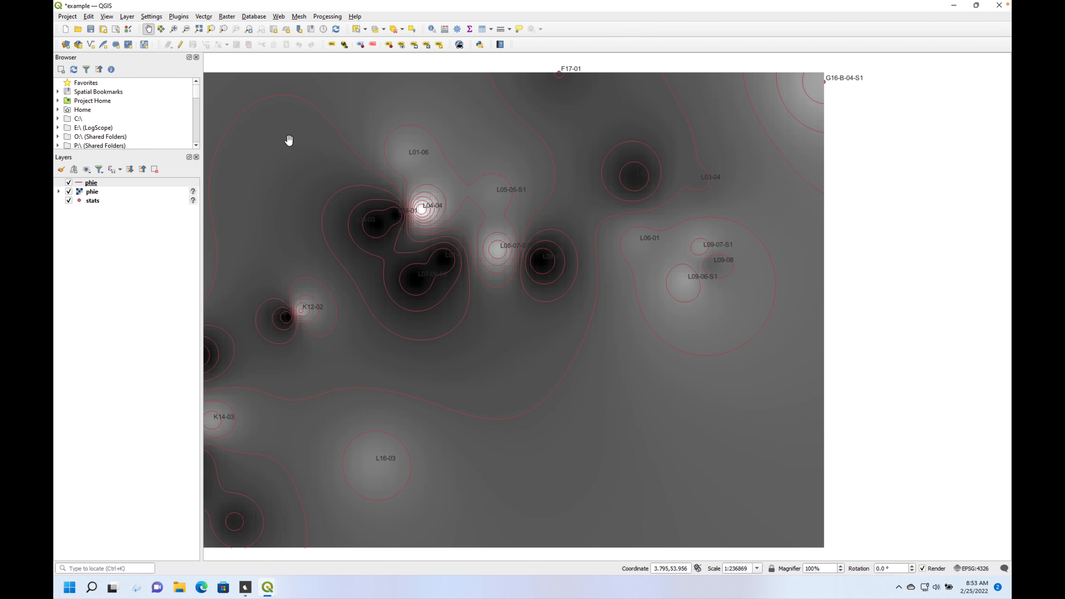
# - Change the phie raster layer's symbology to the Singleband pseudocolor render type
pyautogui.click(93, 202)
pyautogui.click(91, 193)
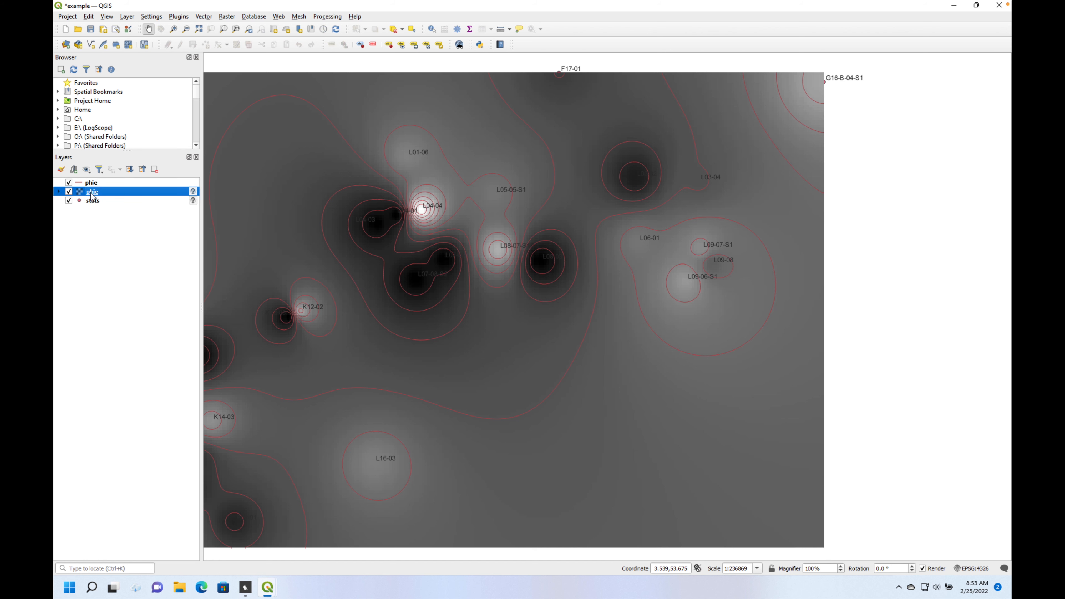
pyautogui.rightClick(93, 194)
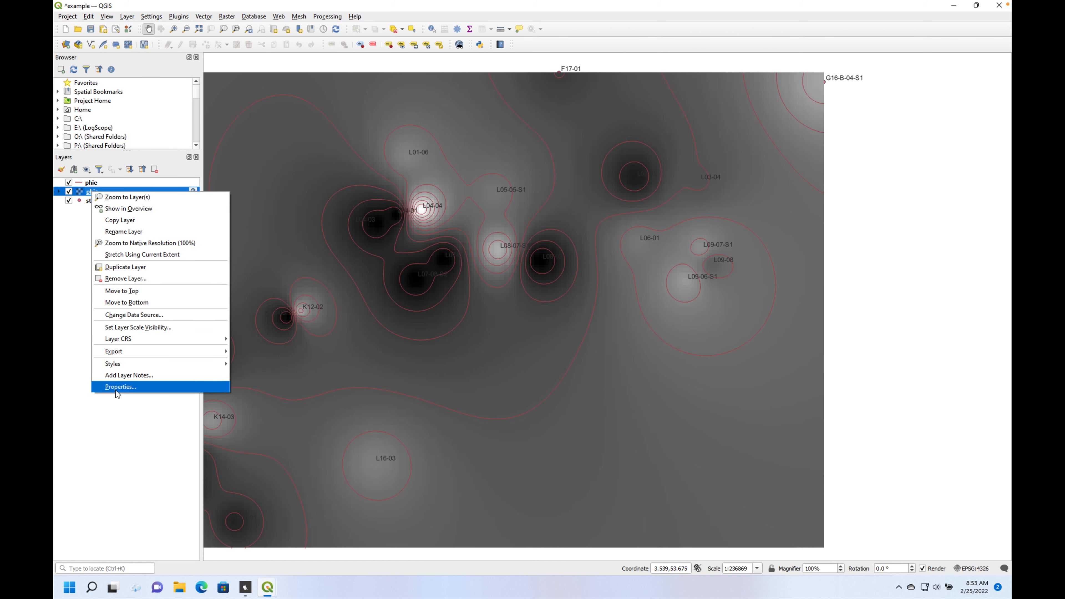
pyautogui.click(126, 387)
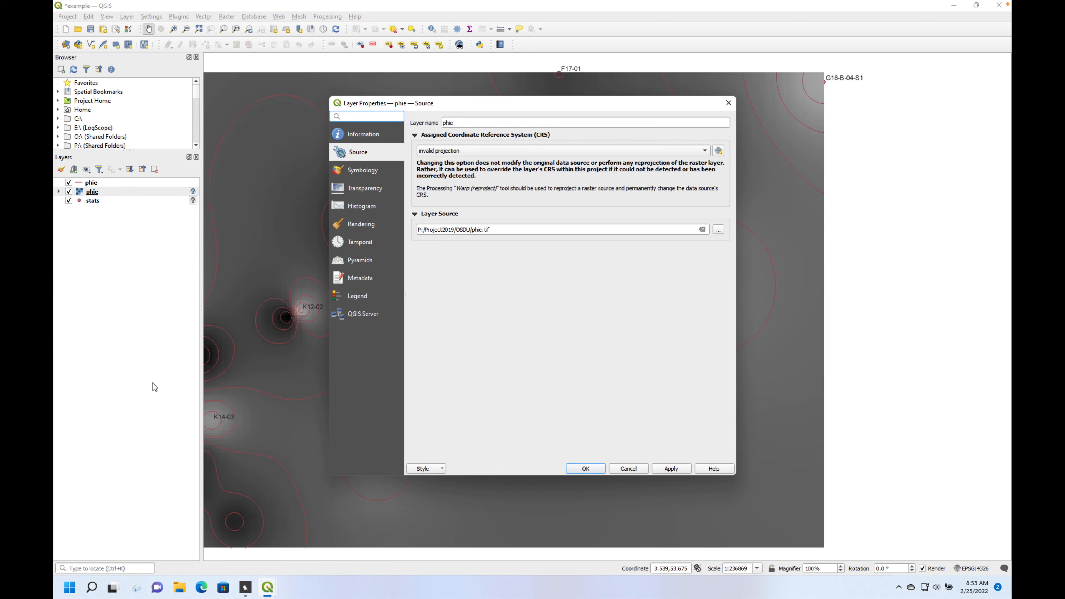
pyautogui.click(371, 176)
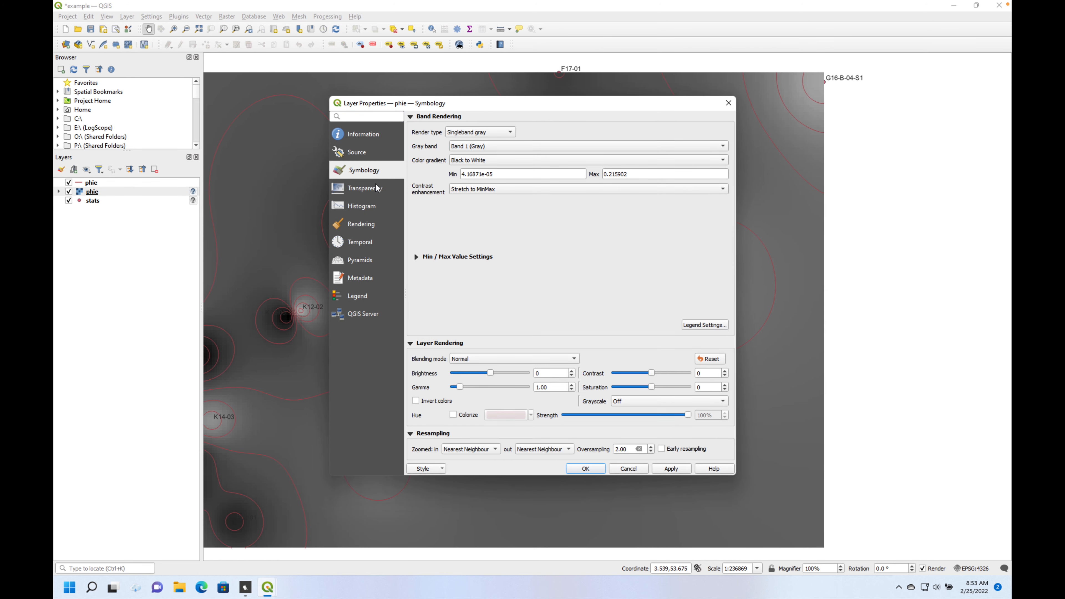
pyautogui.click(500, 133)
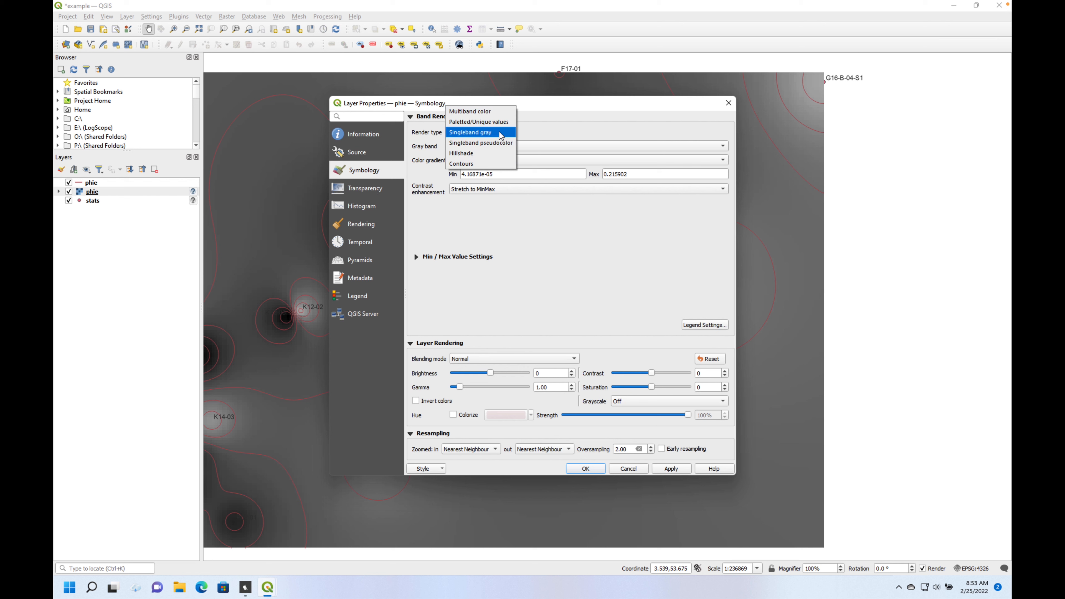
pyautogui.click(504, 144)
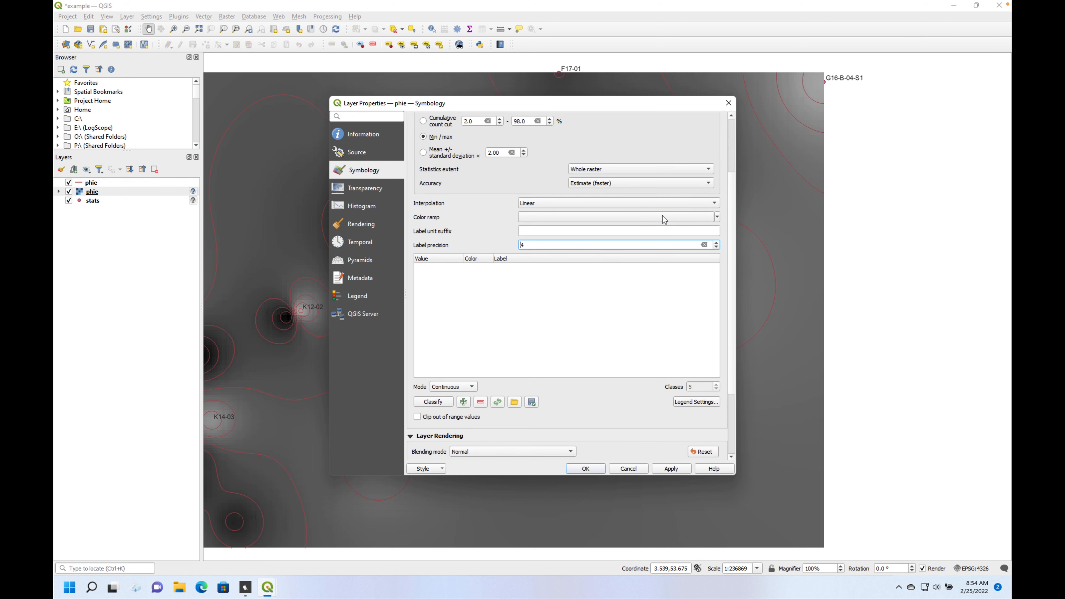
# - Apply the Spectral color ramp to the phie raster and invert it so low porosity is blue and high porosity red
pyautogui.click(717, 217)
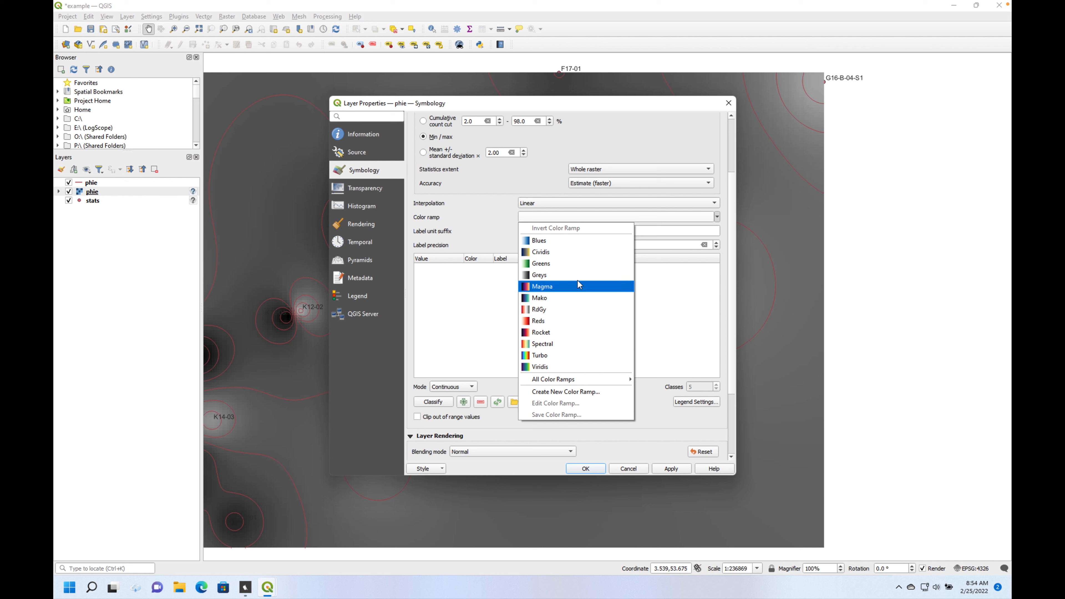
pyautogui.click(582, 344)
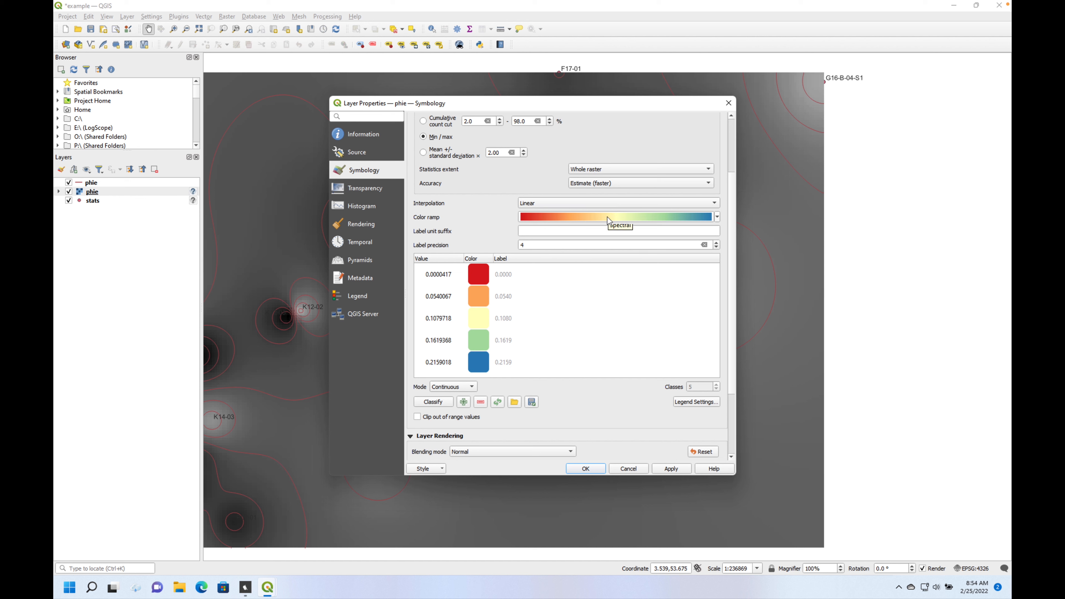
pyautogui.click(594, 216)
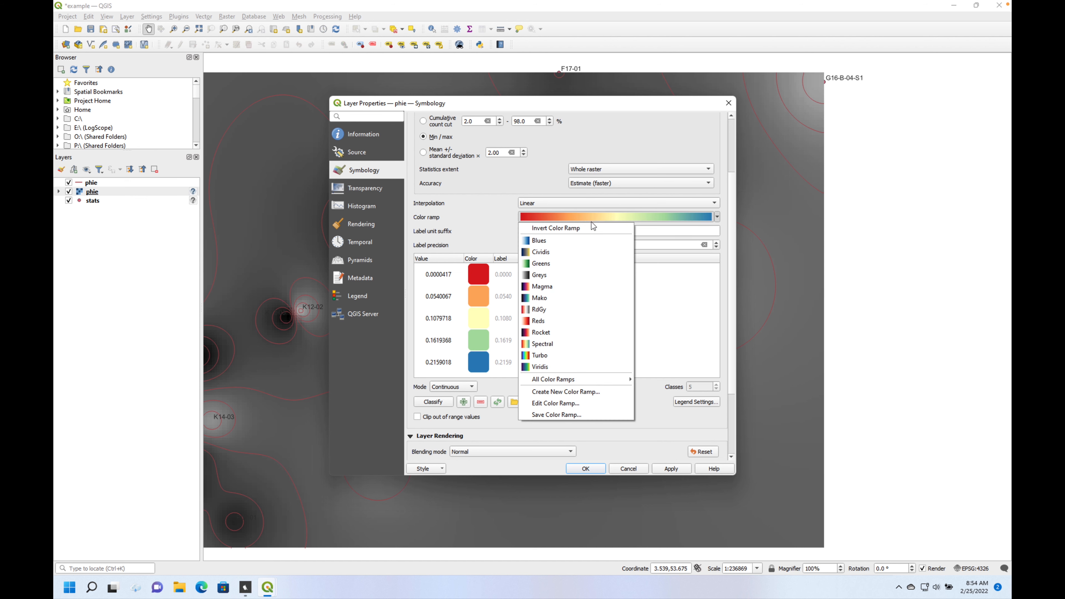
pyautogui.click(592, 227)
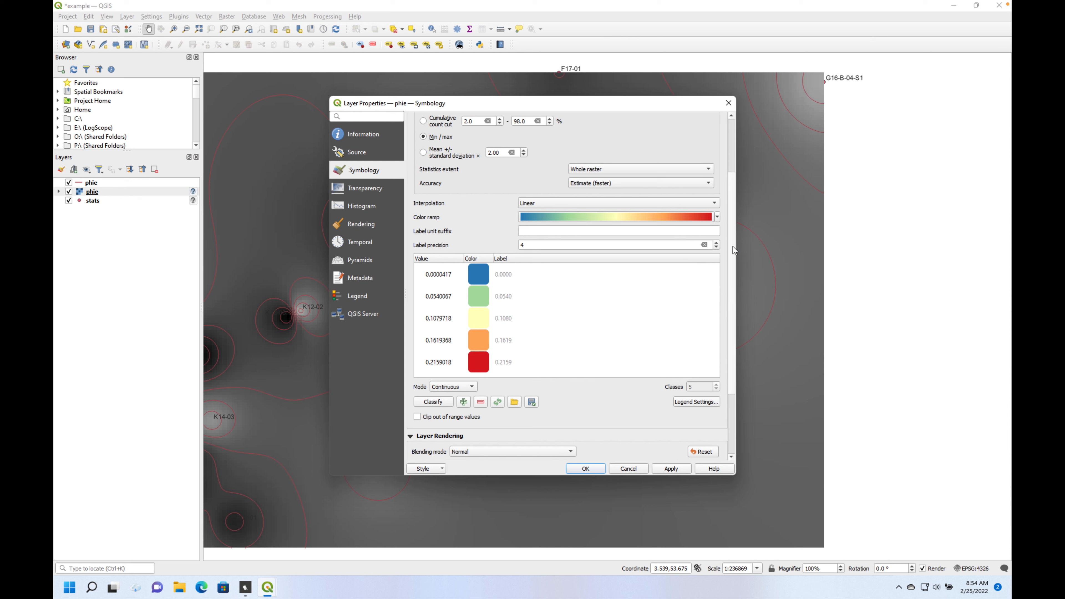
# - Set the phie raster's color range to a minimum of 0.0 and a maximum of 0.2
pyautogui.scroll(3, 734, 239)
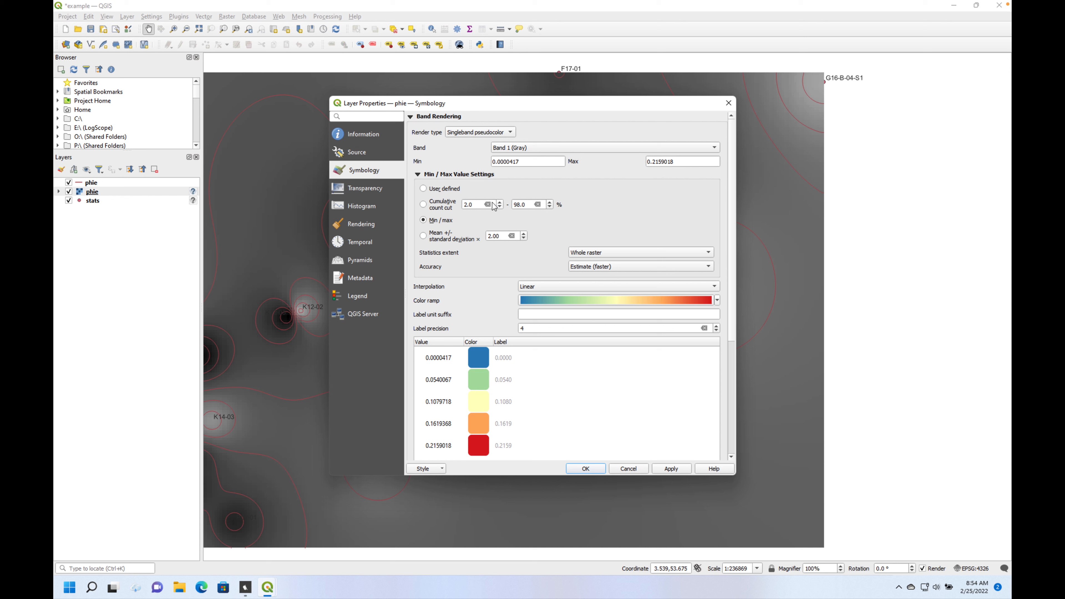
pyautogui.moveTo(531, 161); pyautogui.dragTo(433, 154)
pyautogui.write('0')
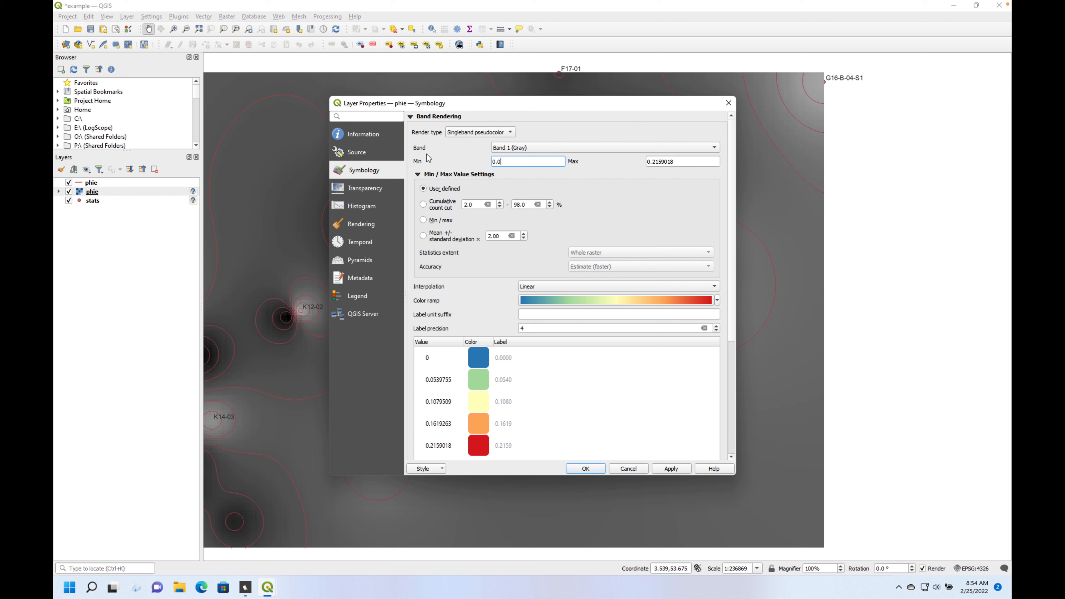
pyautogui.press('Tab')
pyautogui.write('0.2')
# - Classify the phie raster's colors in Equal Interval mode with 6 classes, giving steps of 0.04
pyautogui.scroll(-1, 734, 335)
pyautogui.scroll(-5, 734, 336)
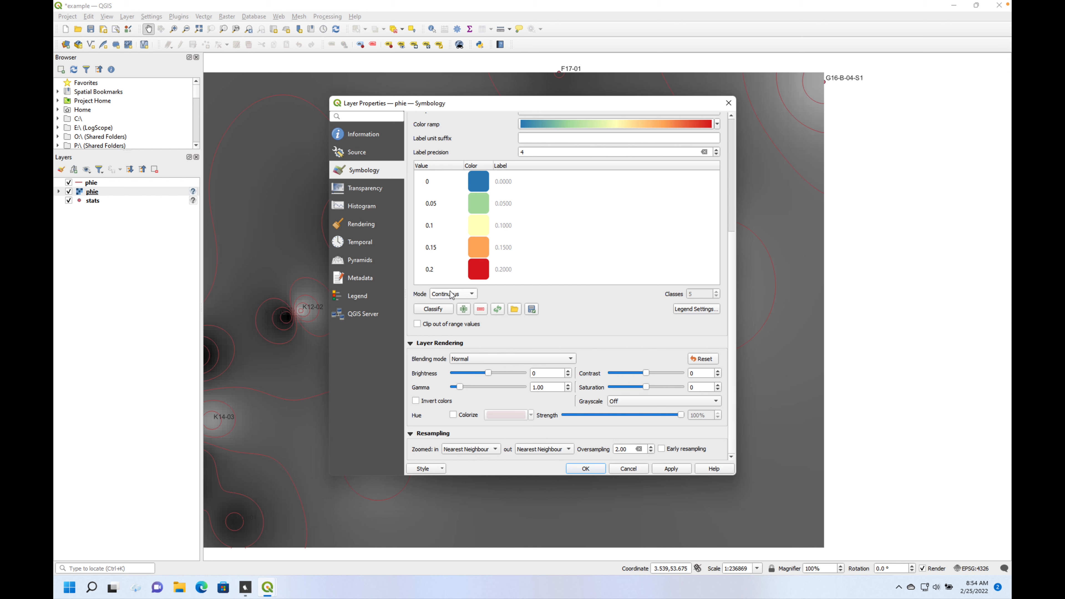
pyautogui.click(470, 295)
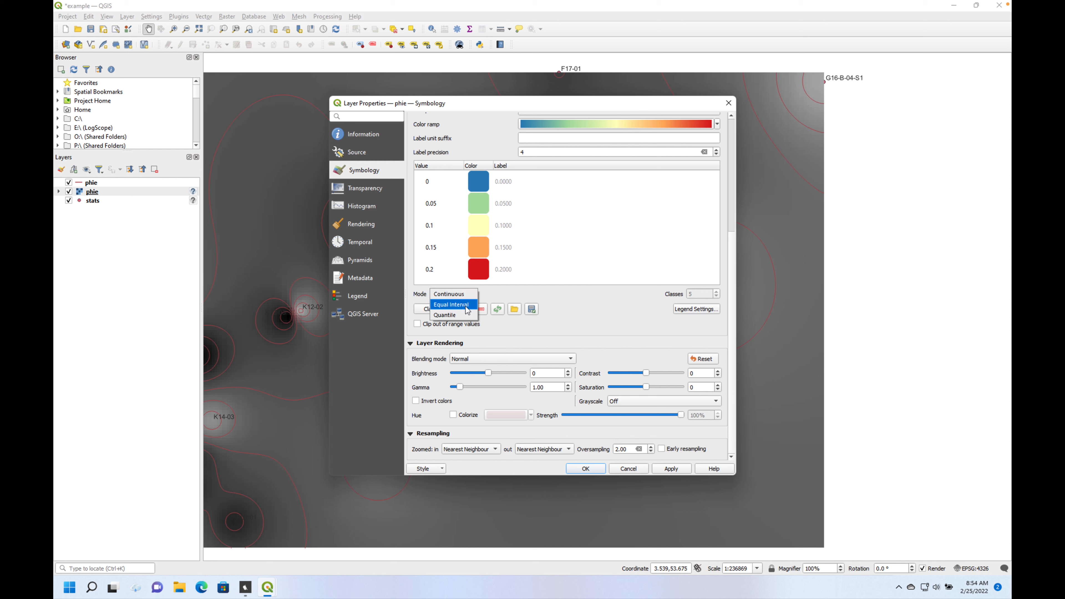
pyautogui.click(468, 306)
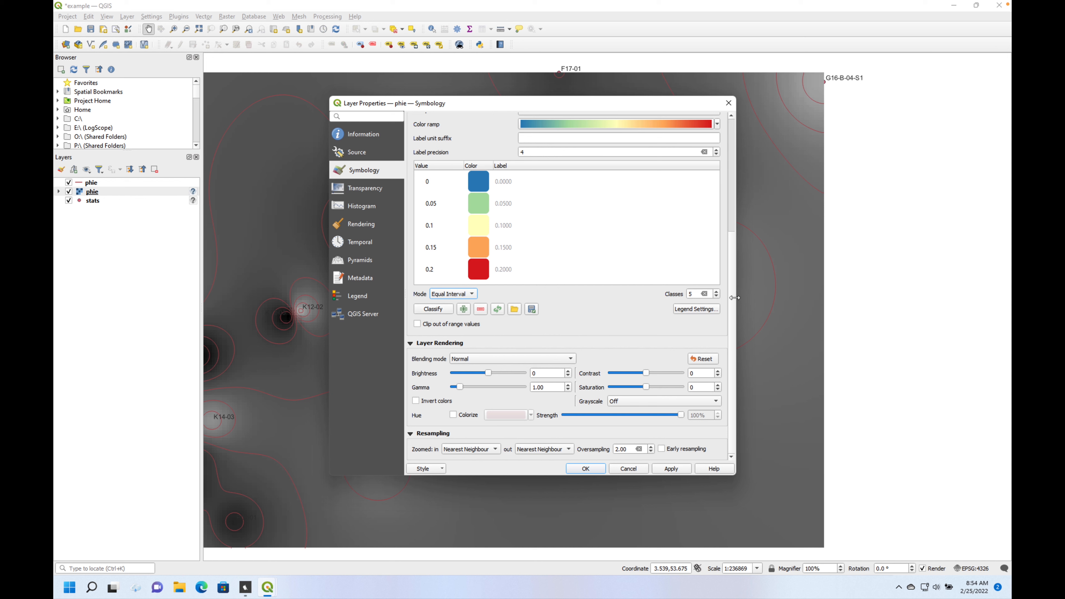
pyautogui.click(718, 292)
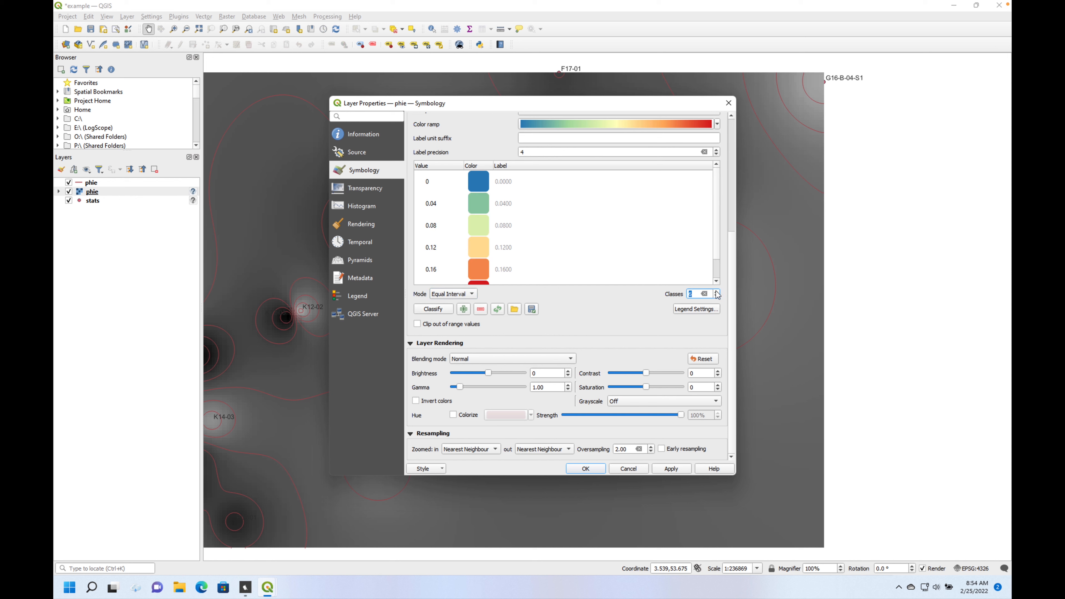
pyautogui.click(717, 292)
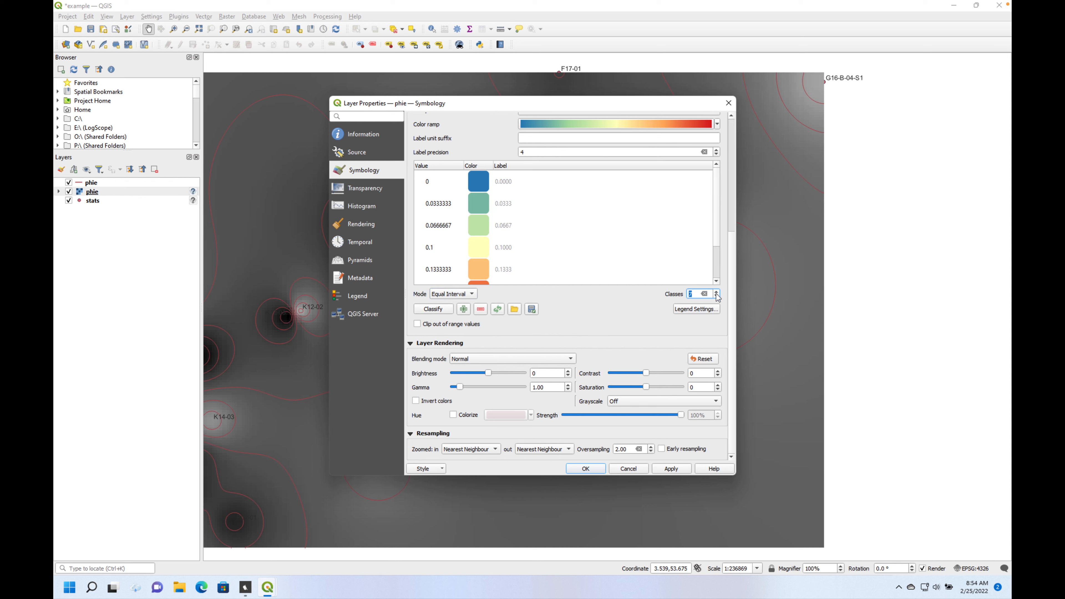
pyautogui.click(717, 296)
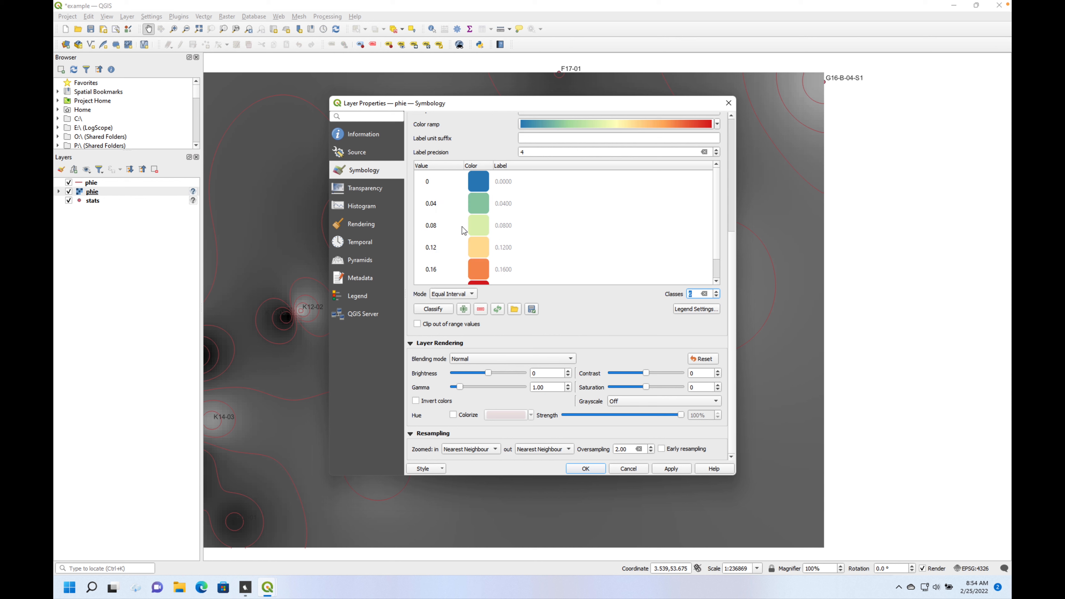
# - Check the class values in the color table and apply the raster symbology, closing the layer properties
pyautogui.click(432, 206)
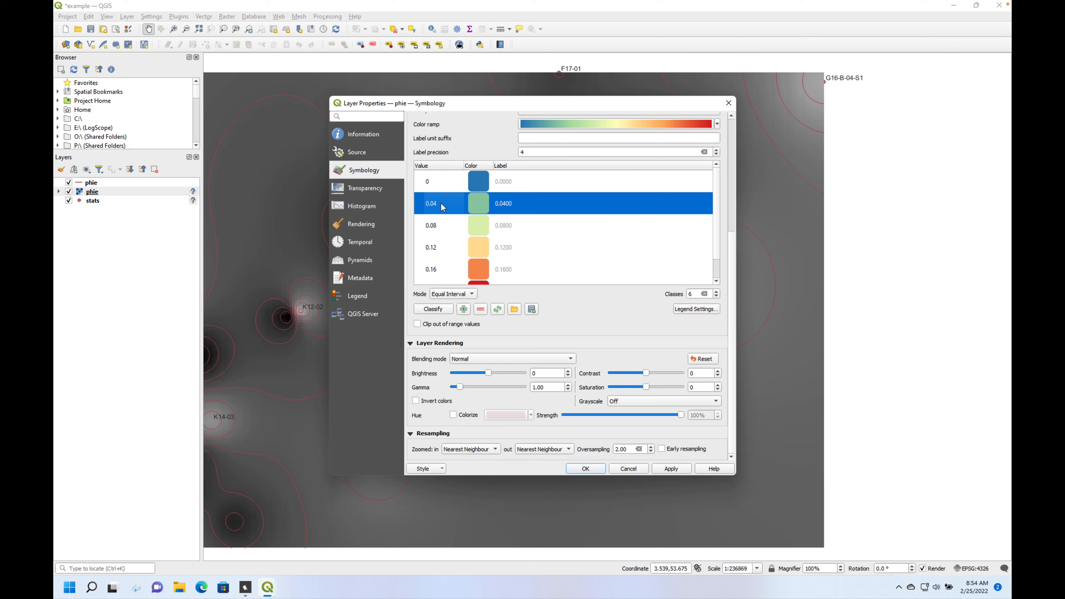
pyautogui.doubleClick(435, 206)
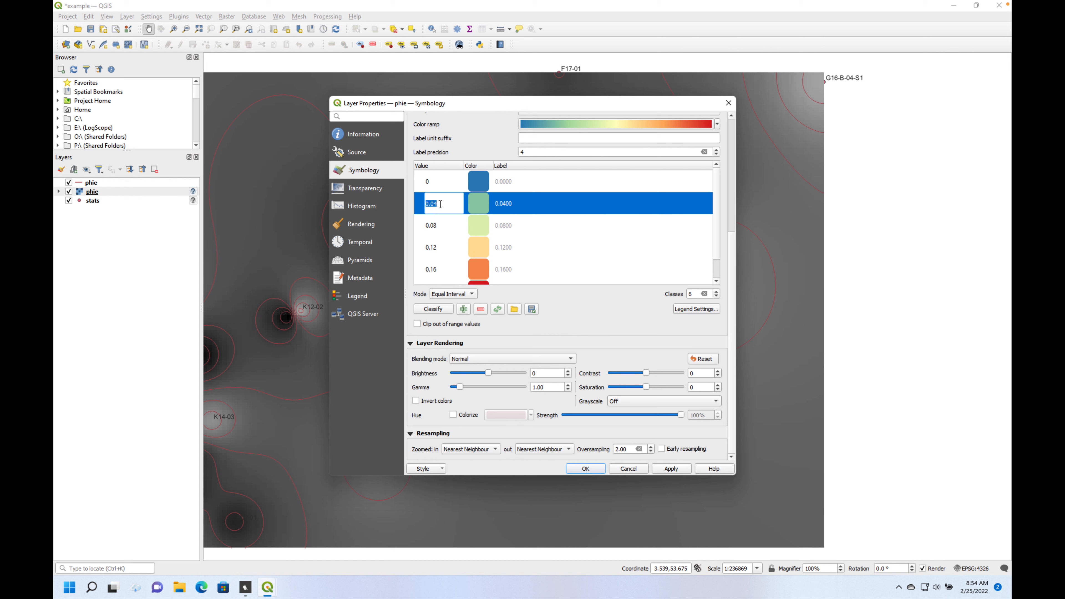
pyautogui.click(607, 230)
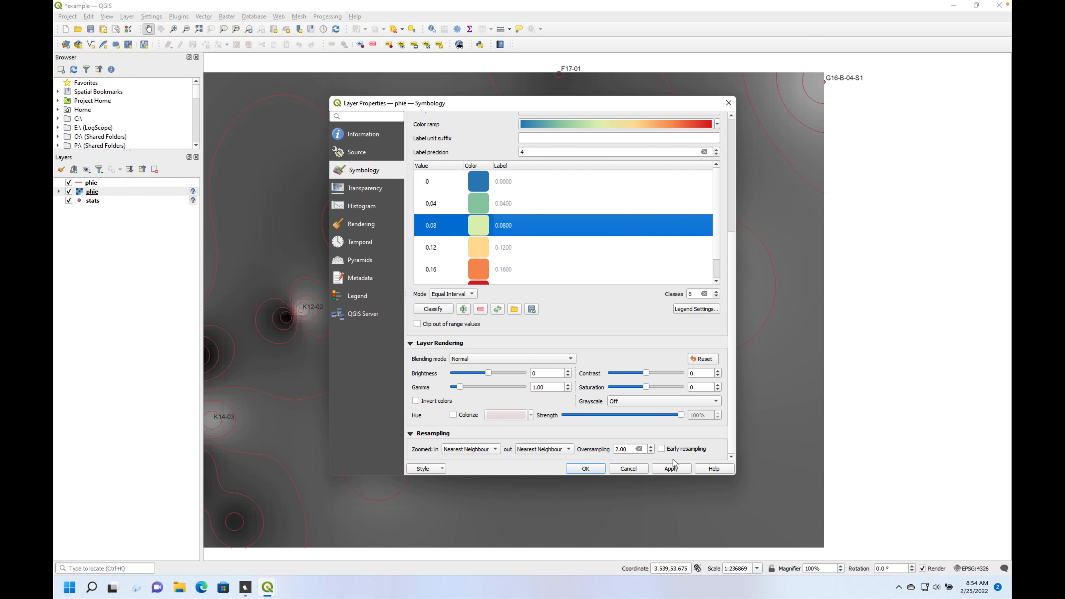
pyautogui.click(587, 469)
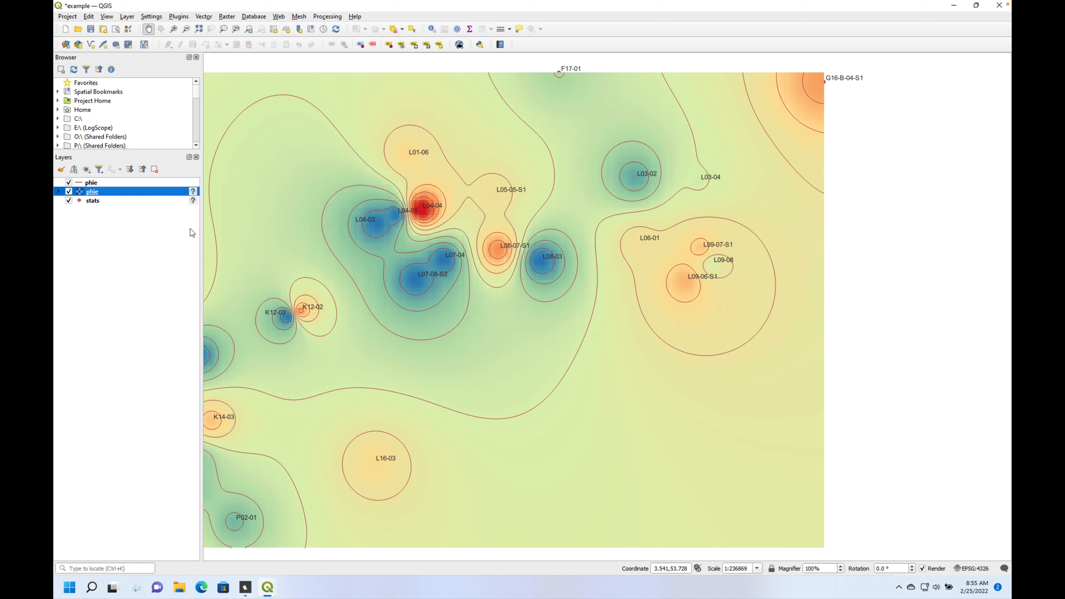
# - Label the phie contour lines with single labels taken from the ELEV field
pyautogui.click(93, 184)
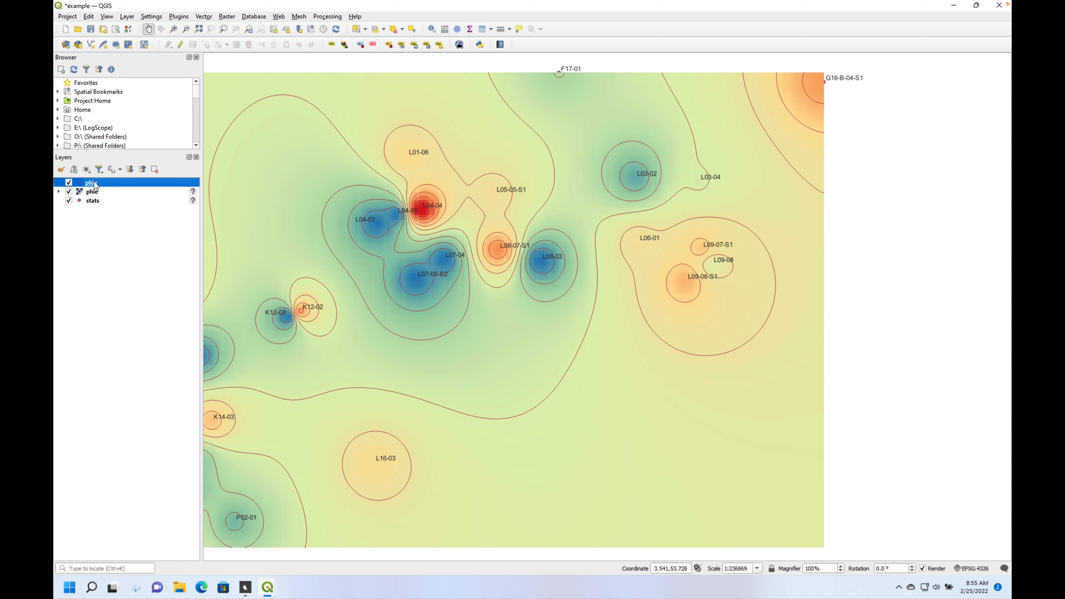
pyautogui.rightClick(95, 183)
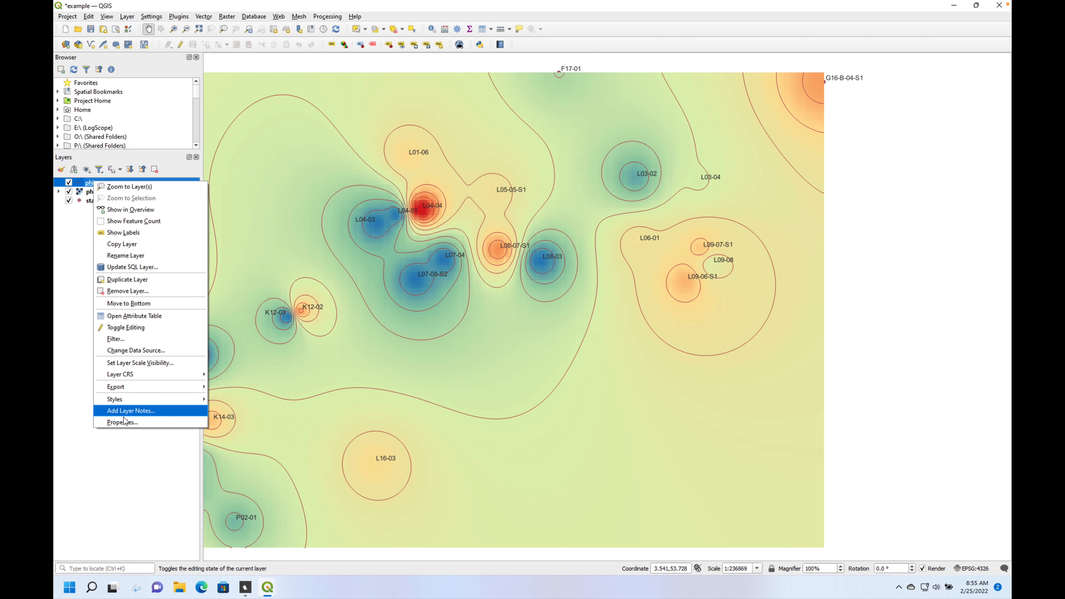
pyautogui.click(133, 425)
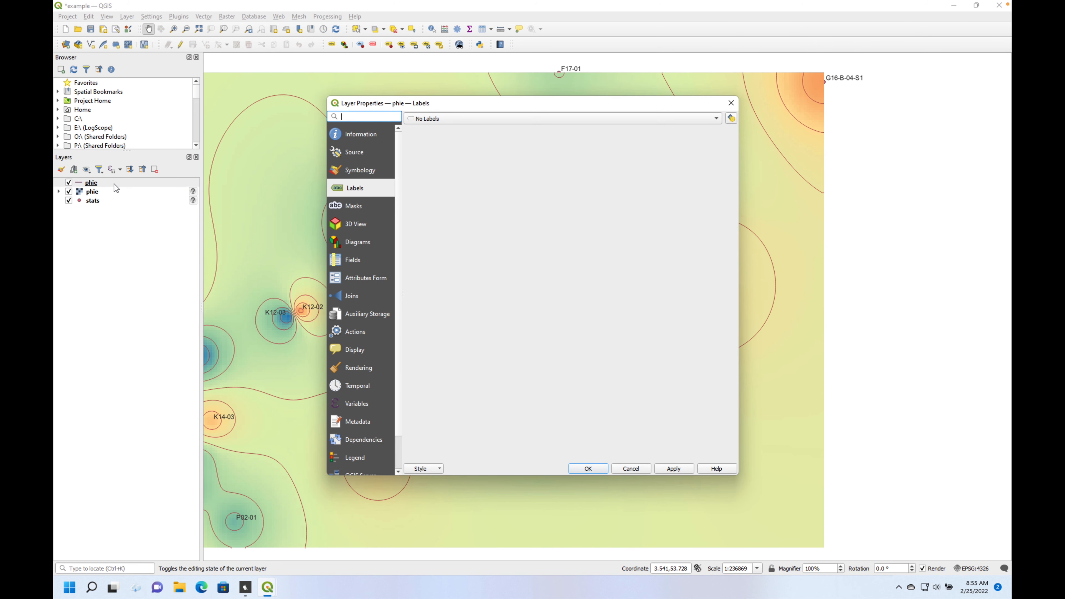
pyautogui.click(716, 120)
pyautogui.click(688, 129)
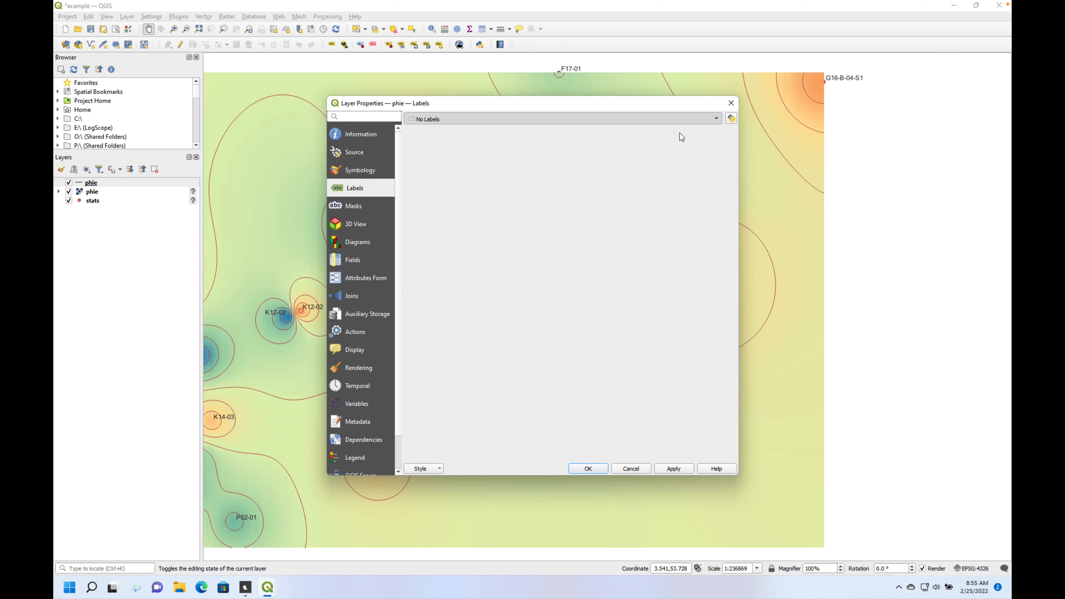
pyautogui.click(716, 134)
pyautogui.click(618, 170)
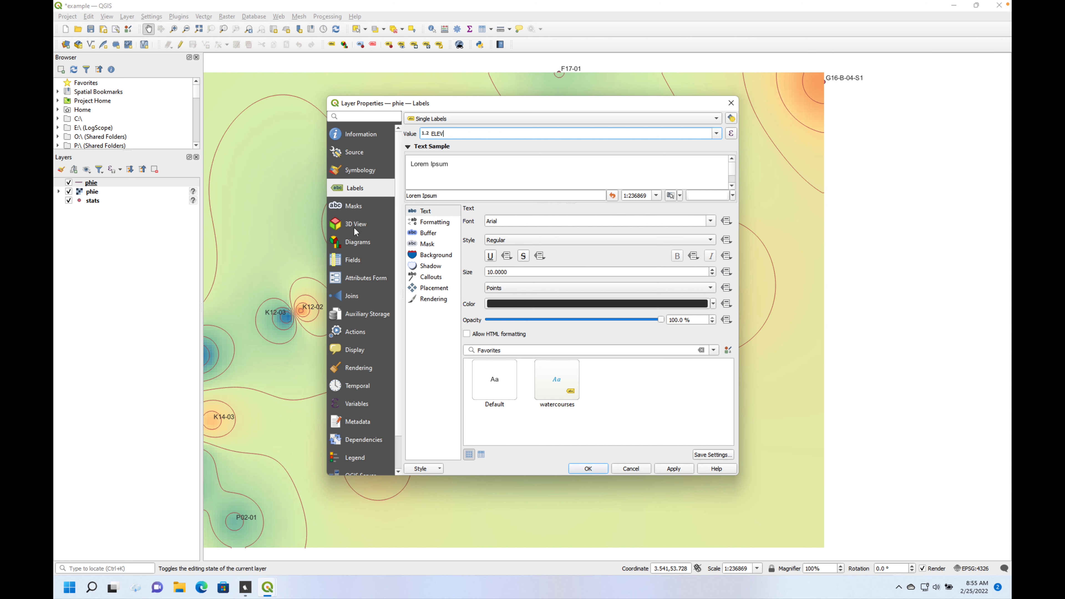
pyautogui.click(591, 469)
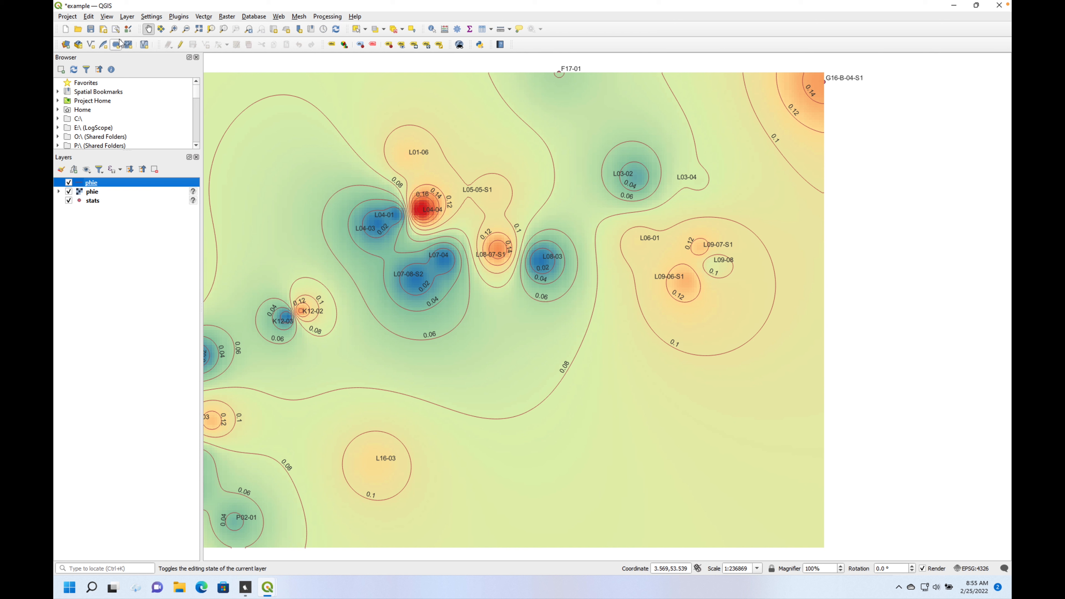
# - Create a new print layout titled phie for the map of the full porosity grid
pyautogui.click(72, 19)
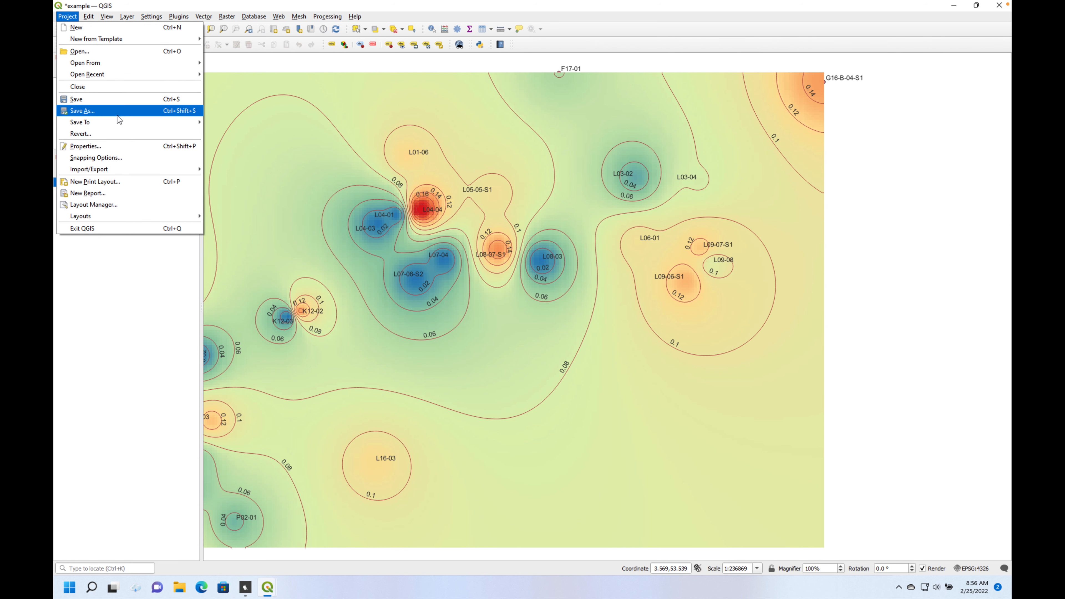
pyautogui.moveTo(151, 121)
pyautogui.click(281, 203)
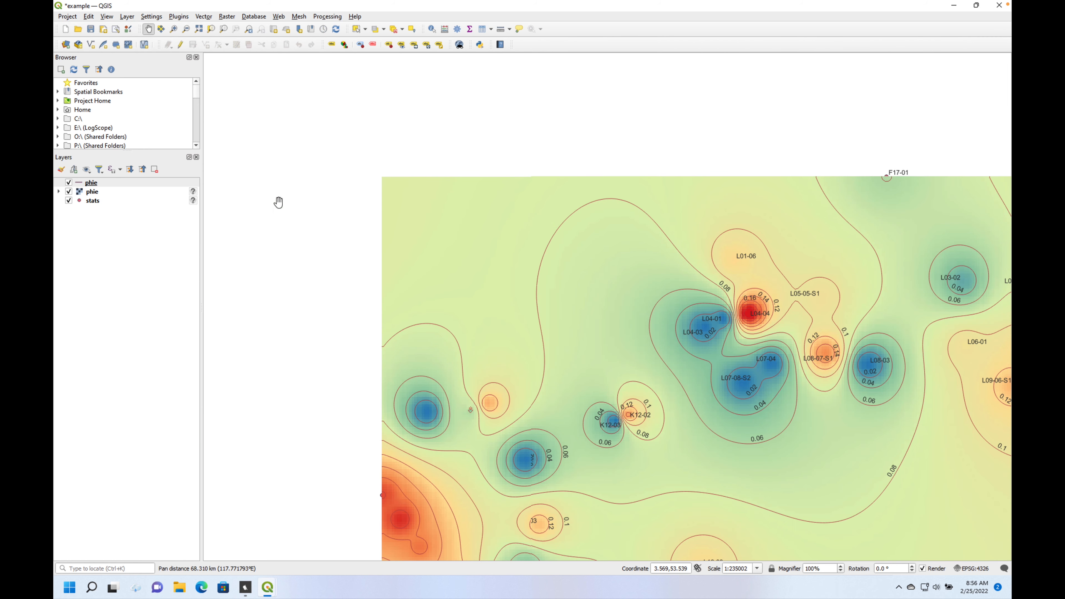
pyautogui.moveTo(544, 338); pyautogui.dragTo(382, 238)
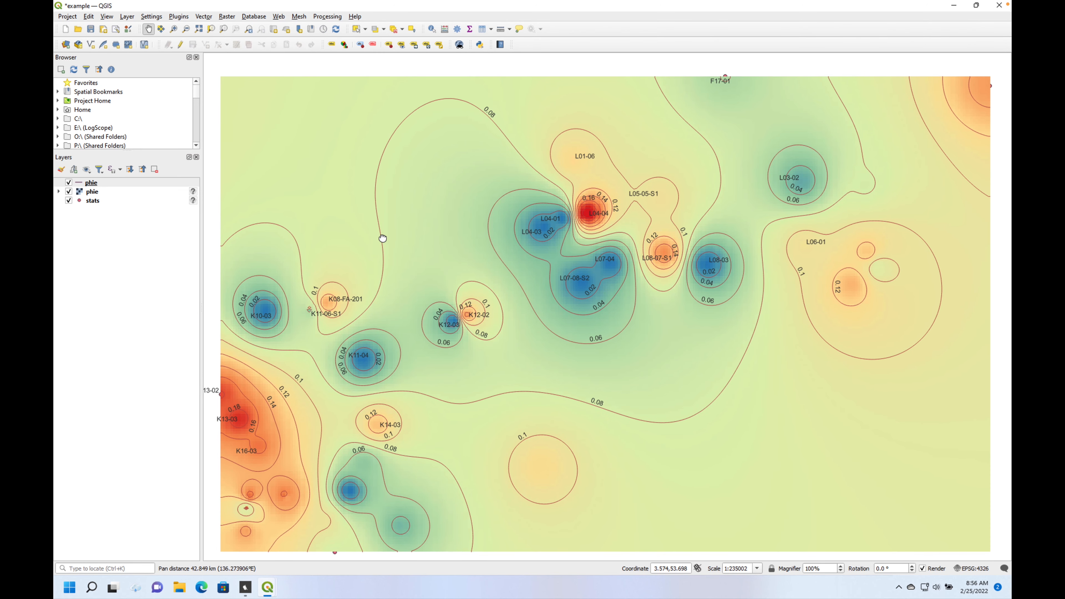
pyautogui.click(67, 17)
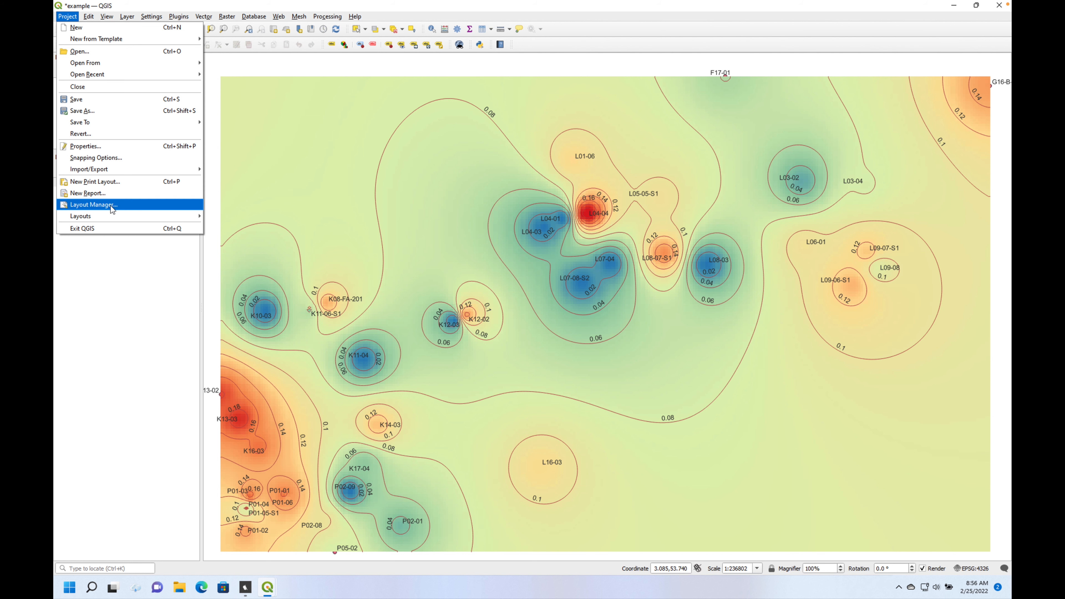
pyautogui.click(122, 187)
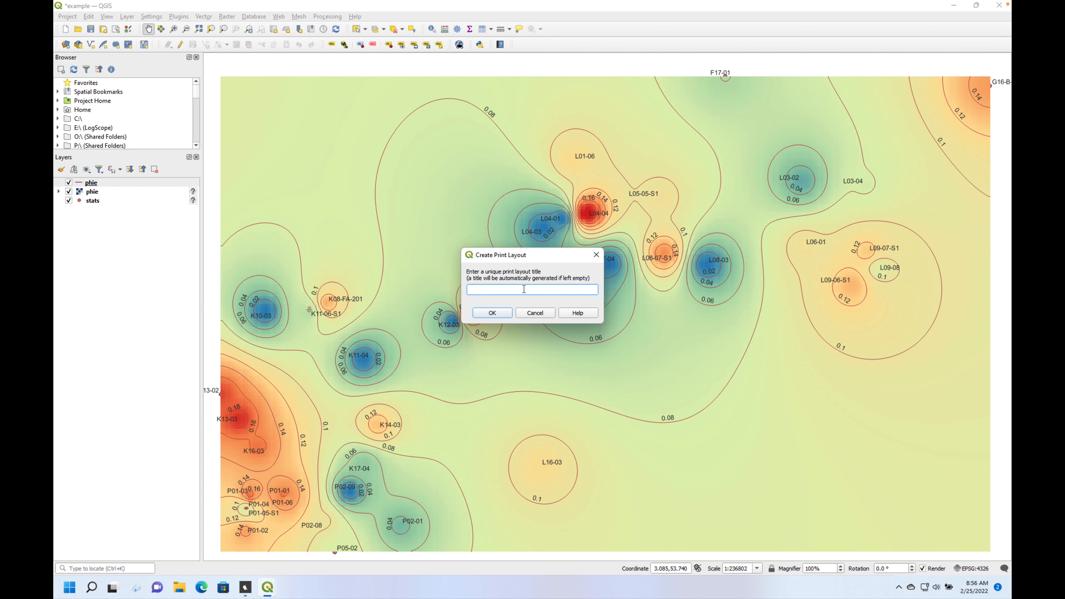
pyautogui.write('phie')
pyautogui.click(493, 312)
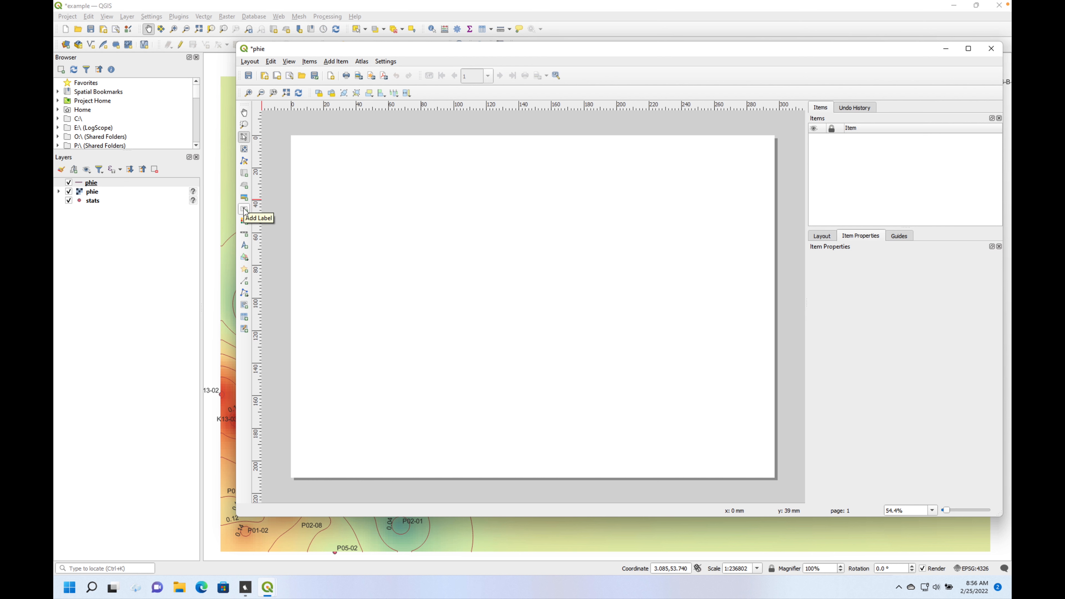
# - Add a map item covering most of the layout page and set its scale to 350000
pyautogui.click(247, 176)
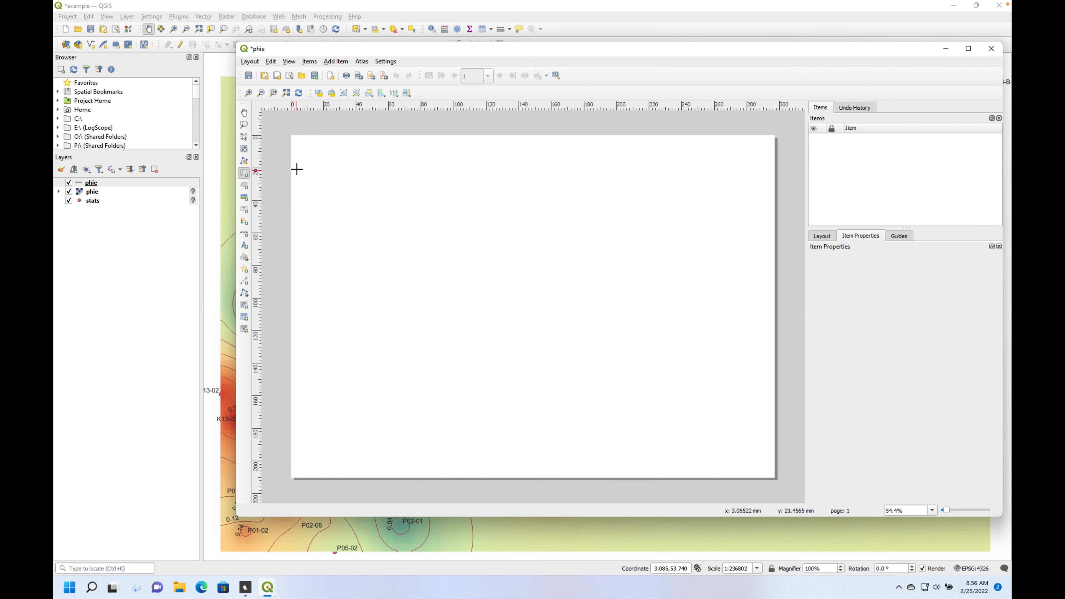
pyautogui.moveTo(309, 159); pyautogui.dragTo(757, 465)
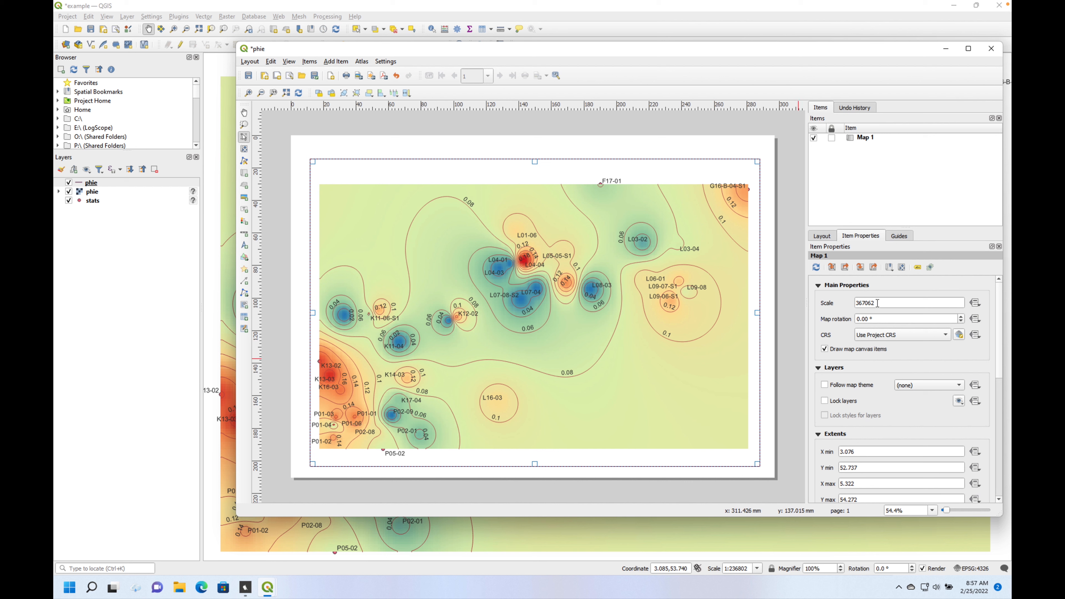
pyautogui.moveTo(877, 303); pyautogui.dragTo(844, 304)
pyautogui.write('35000')
pyautogui.press('Return')
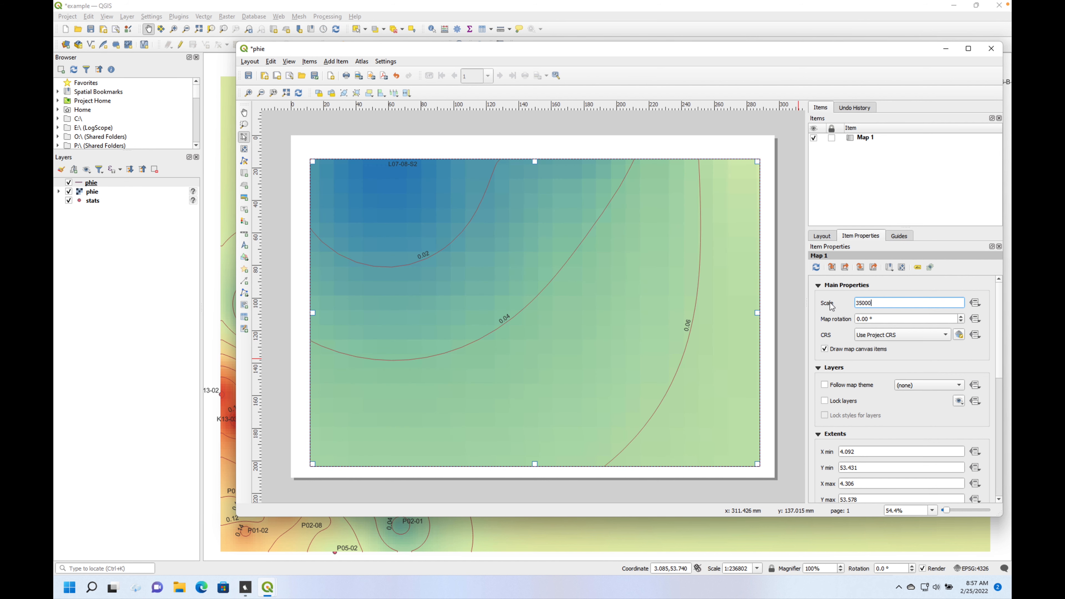
pyautogui.write('0')
pyautogui.press('Return')
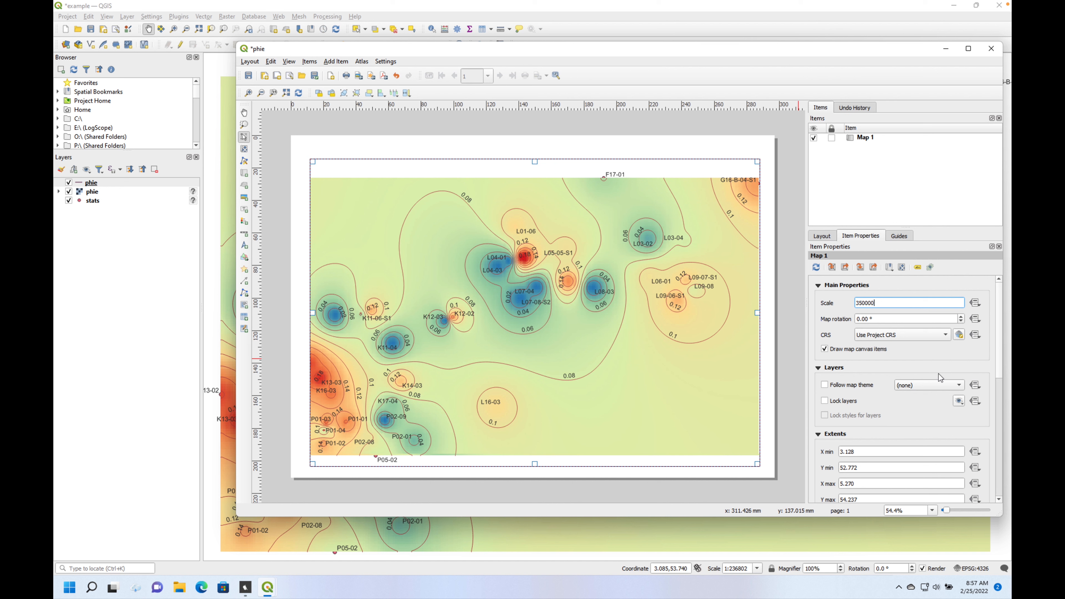
# - Add a grid to the layout map and open its properties for editing
pyautogui.scroll(-3, 998, 355)
pyautogui.scroll(-4, 1000, 385)
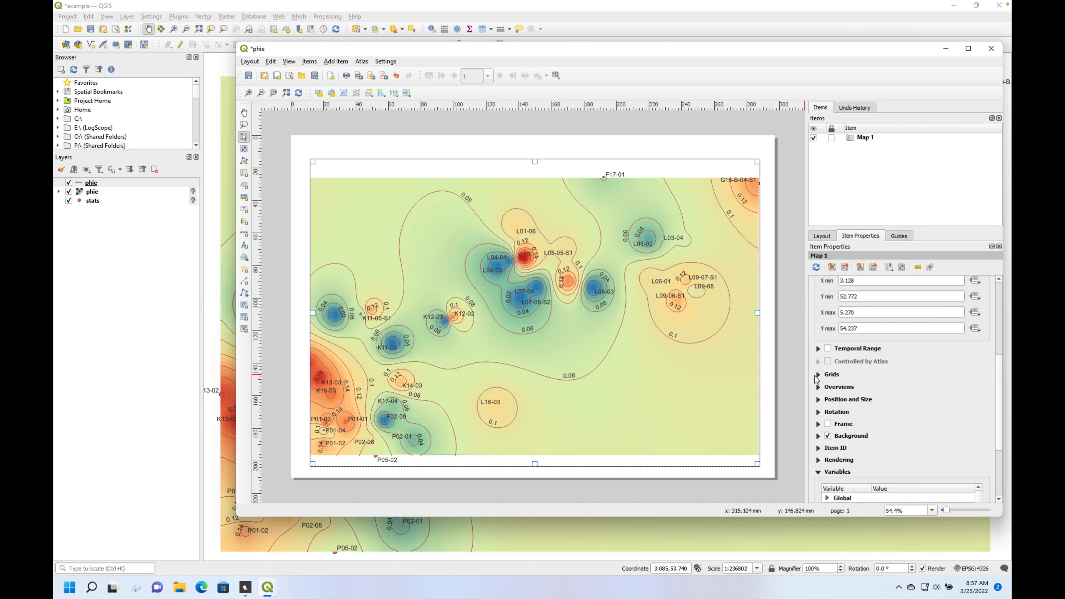
pyautogui.click(818, 375)
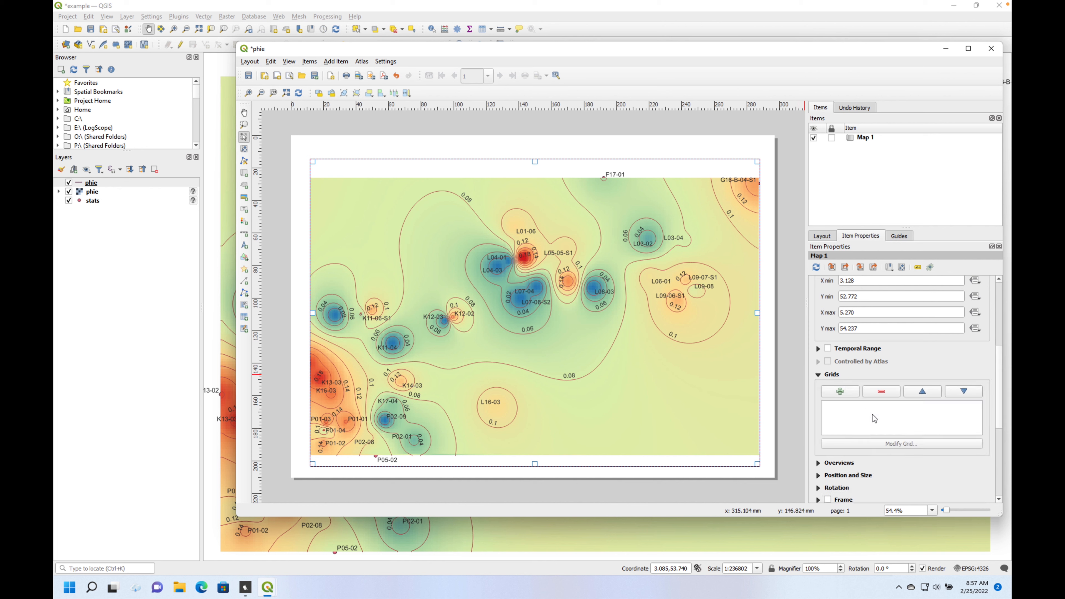
pyautogui.click(841, 391)
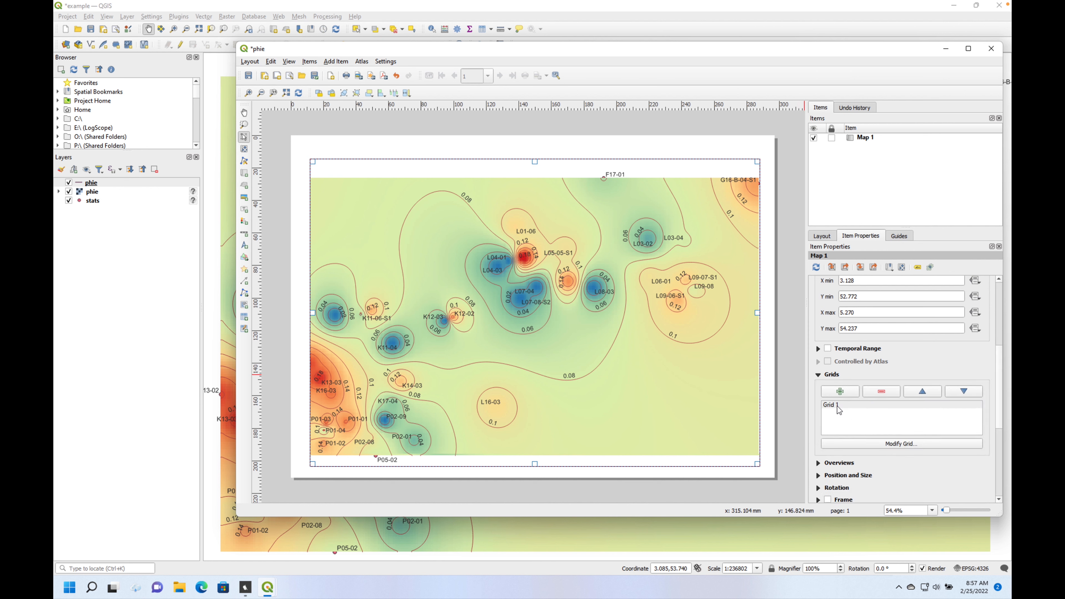
pyautogui.click(857, 405)
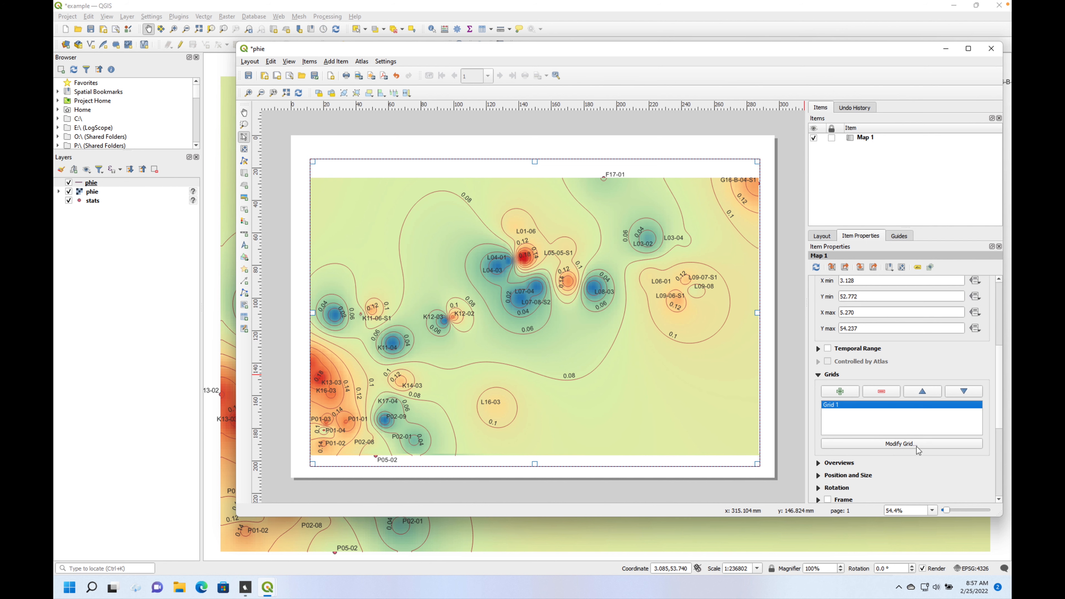
pyautogui.click(895, 445)
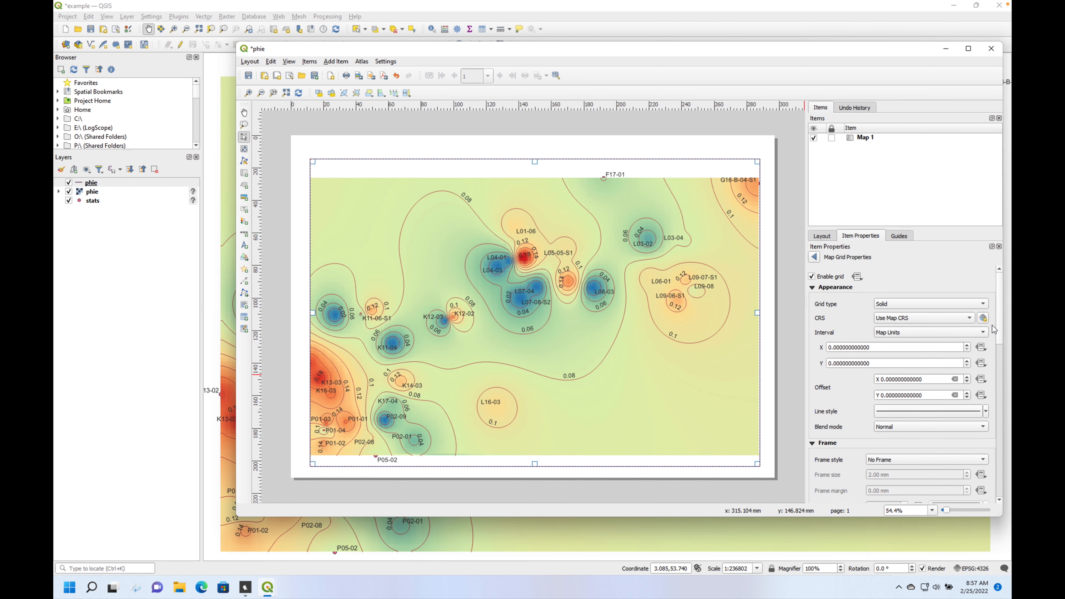
# - Set the grid's frame style to Zebra and enable drawing of coordinates
pyautogui.scroll(-3, 1001, 385)
pyautogui.click(981, 306)
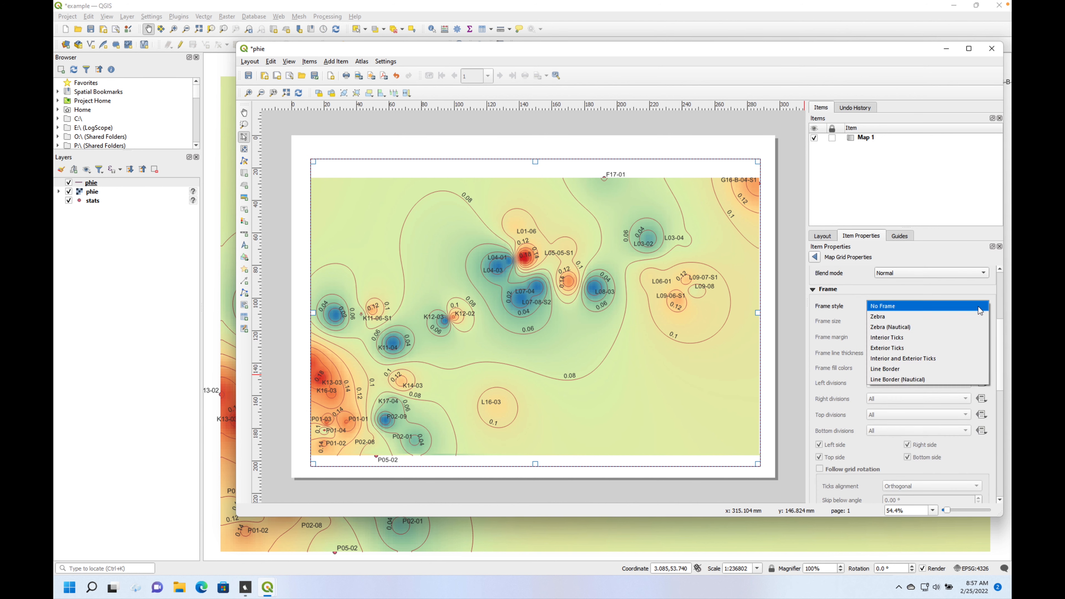
pyautogui.click(961, 321)
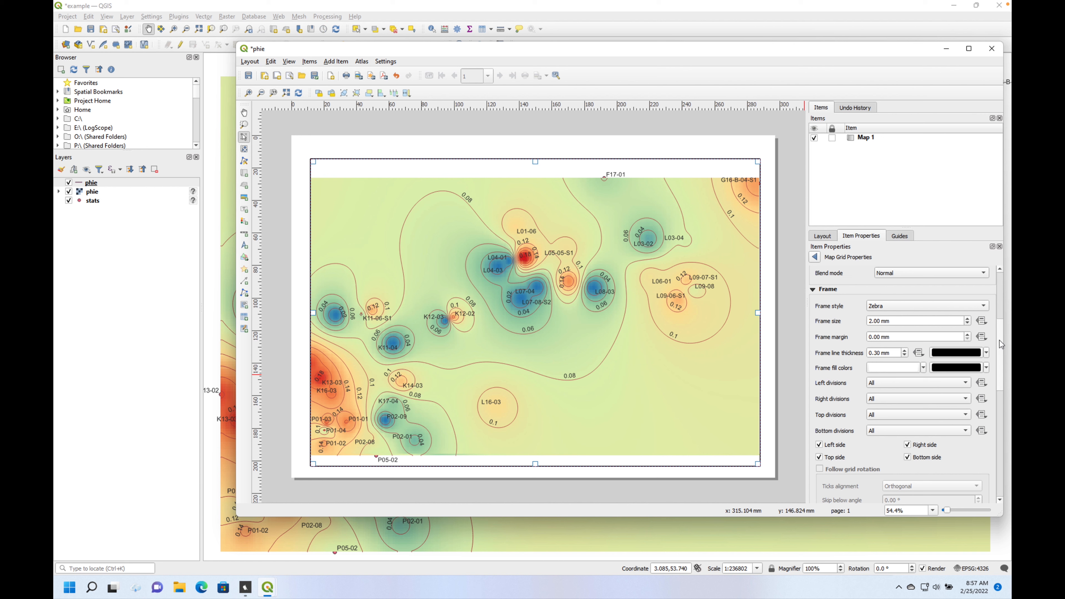
pyautogui.moveTo(1001, 330)
pyautogui.mouseDown()
pyautogui.moveTo(1002, 395)
pyautogui.moveTo(1002, 385)
pyautogui.mouseUp()
pyautogui.click(823, 372)
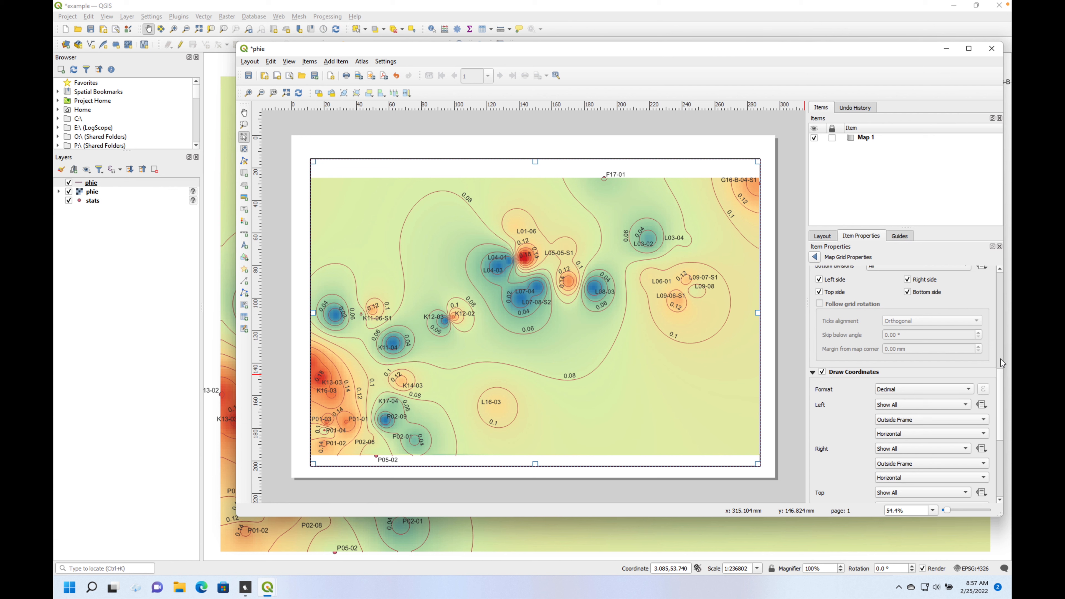
# - Try an X interval of 0.1 map units for the map grid
pyautogui.moveTo(1001, 374)
pyautogui.mouseDown()
pyautogui.moveTo(1000, 445)
pyautogui.moveTo(992, 273)
pyautogui.mouseUp()
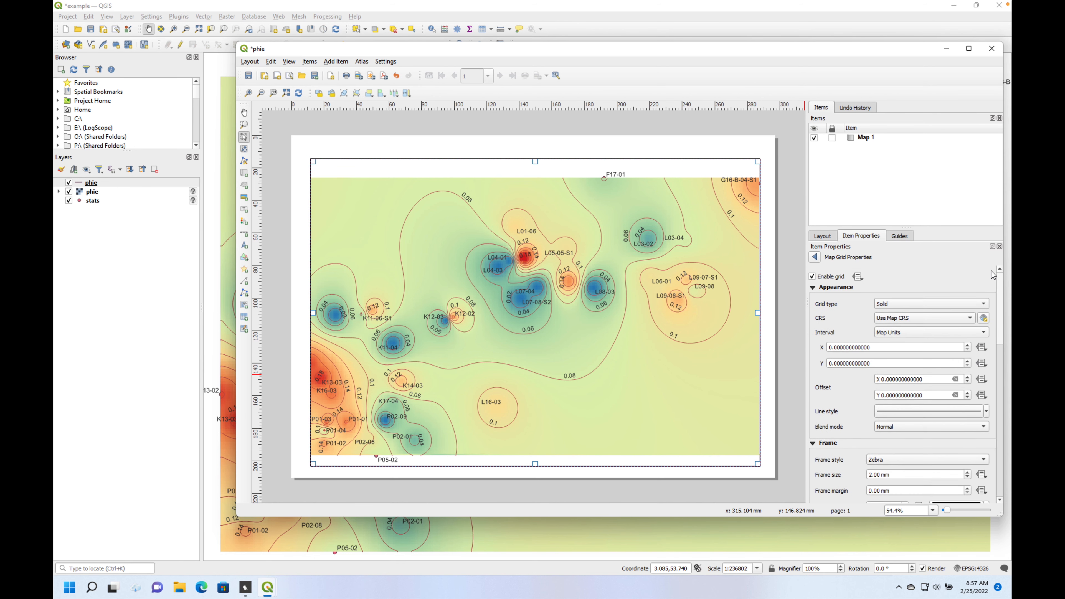
pyautogui.moveTo(877, 348); pyautogui.dragTo(806, 351)
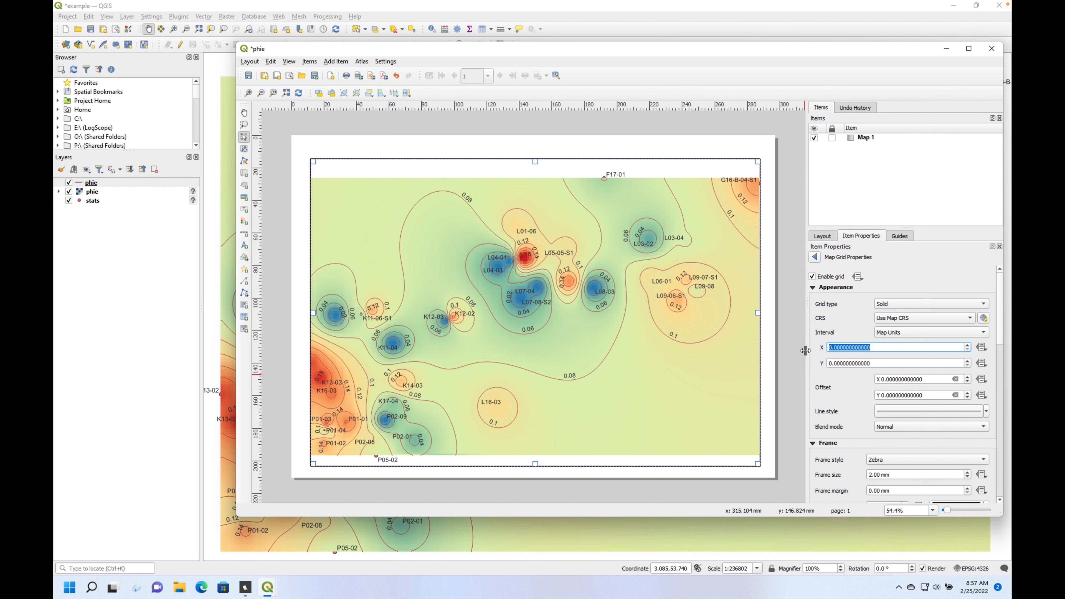
pyautogui.write('0.1')
pyautogui.press('Tab')
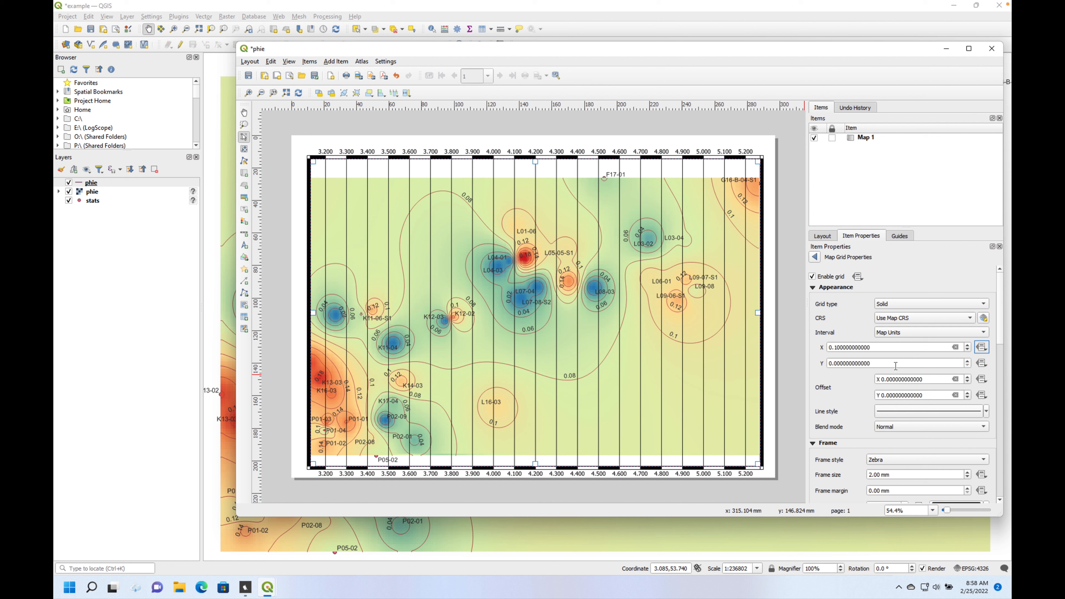
# - Set the map grid's X and Y intervals to 0.5 map units each
pyautogui.click(874, 348)
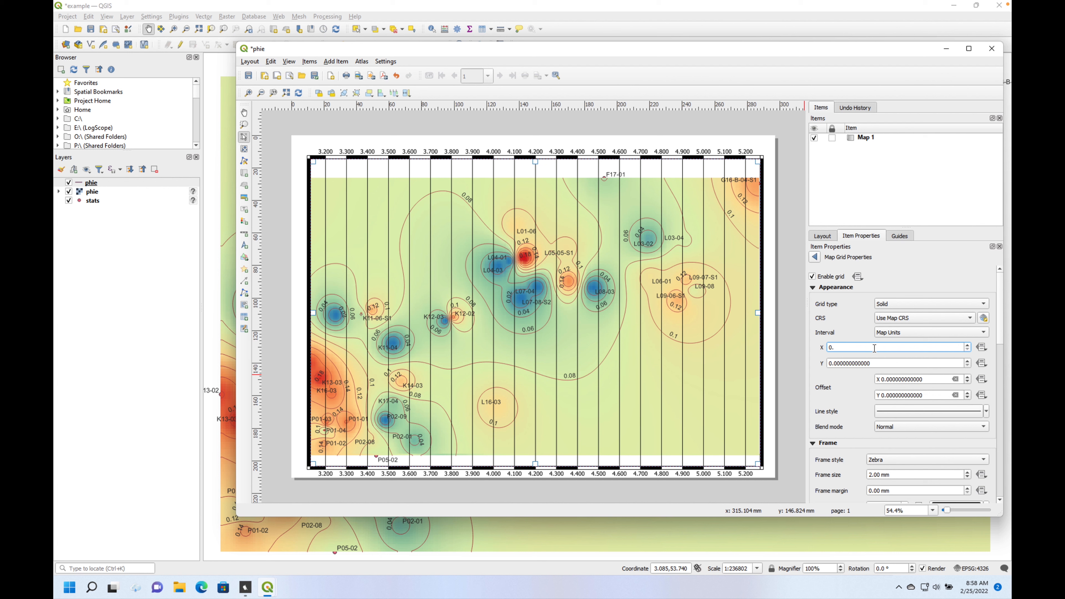
pyautogui.write('0.5')
pyautogui.press('Return')
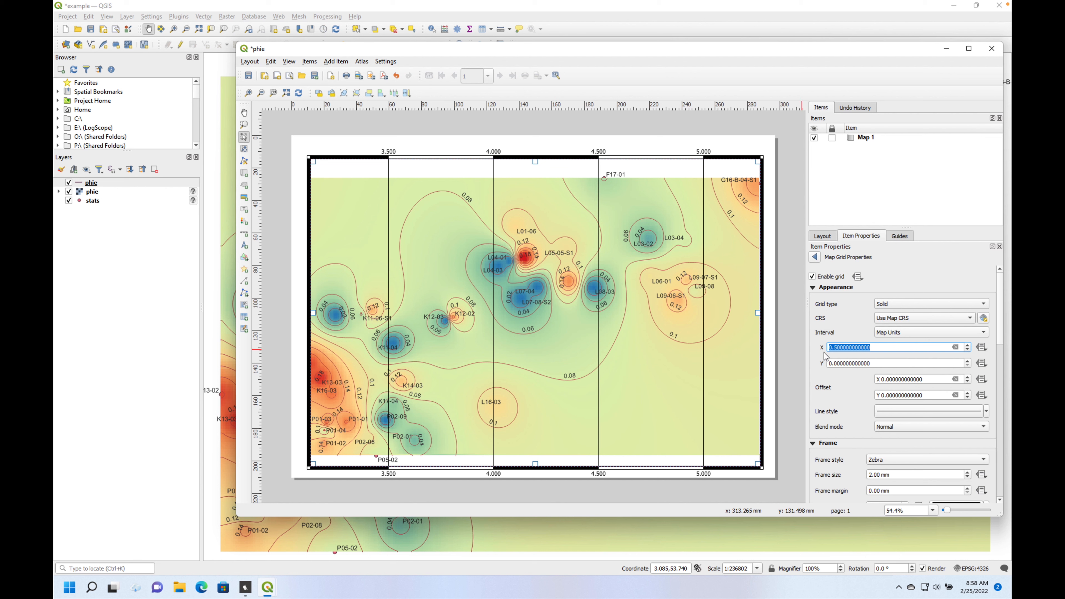
pyautogui.click(877, 361)
pyautogui.moveTo(872, 363); pyautogui.dragTo(825, 356)
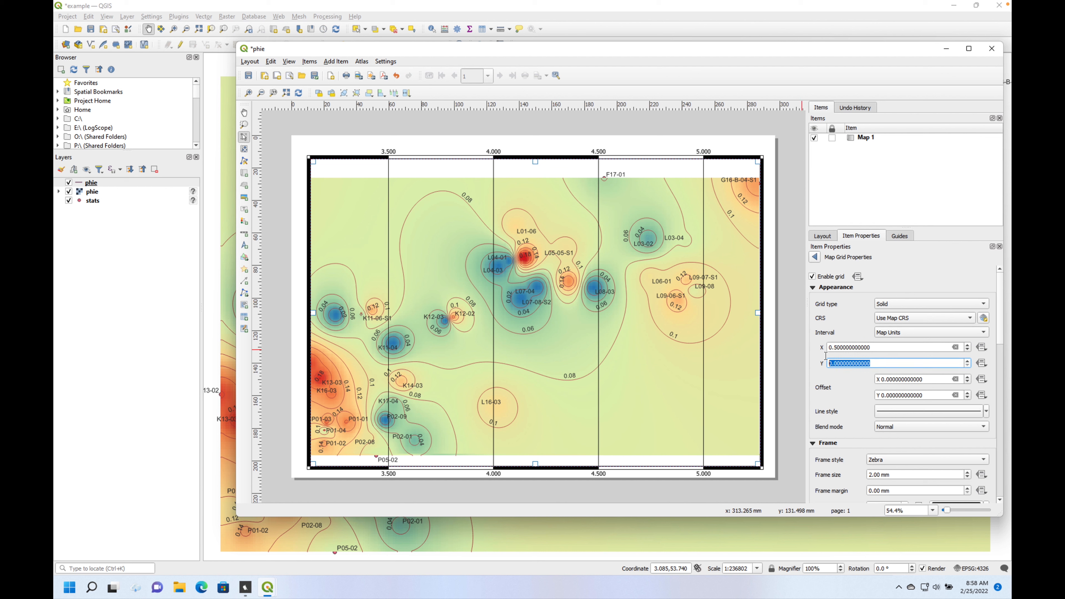
pyautogui.write('0.5')
pyautogui.press('Return')
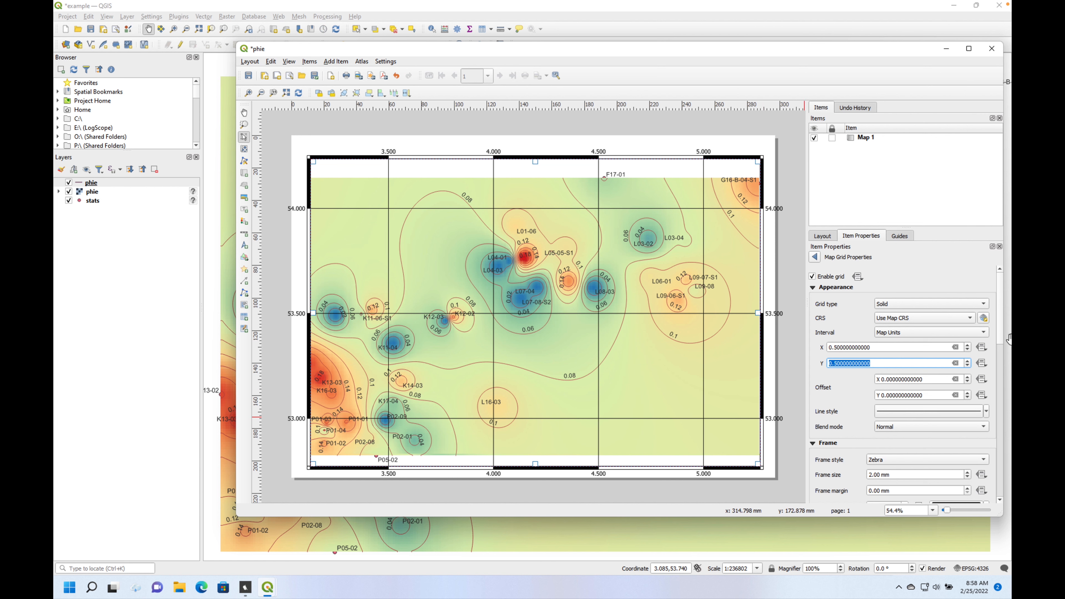
pyautogui.moveTo(1001, 325)
pyautogui.mouseDown()
pyautogui.moveTo(1002, 473)
pyautogui.moveTo(1003, 452)
pyautogui.mouseUp()
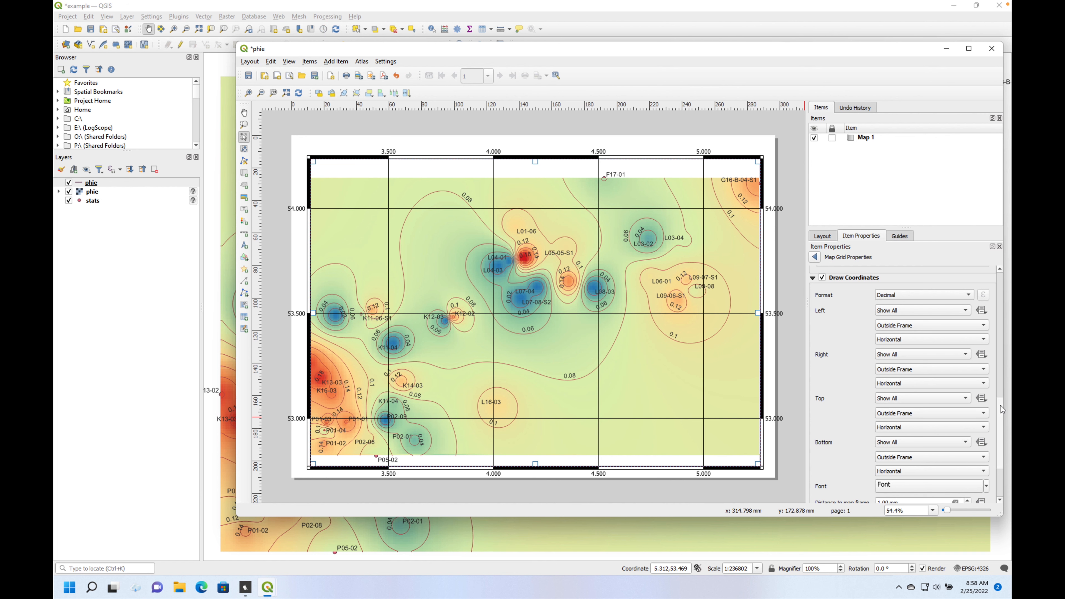
pyautogui.moveTo(1000, 405)
pyautogui.mouseDown()
pyautogui.moveTo(1000, 282)
pyautogui.moveTo(1010, 380)
pyautogui.mouseUp()
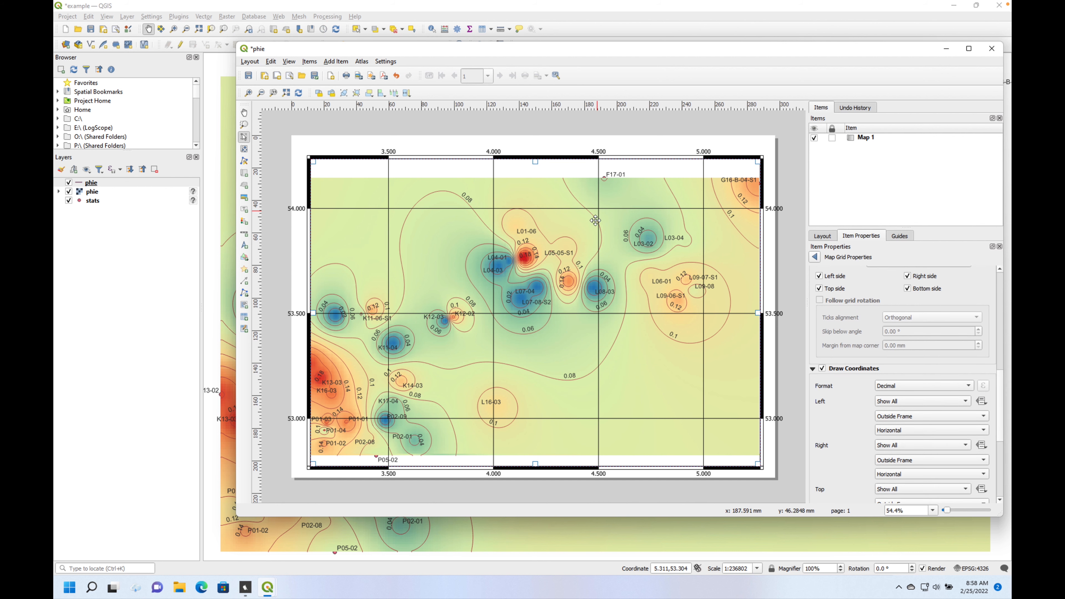
# - Shrink the map item from its lower-right corner and reposition it so its coordinate labels fit within the page
pyautogui.moveTo(602, 250)
pyautogui.mouseDown()
pyautogui.moveTo(590, 244)
pyautogui.moveTo(602, 243)
pyautogui.mouseUp()
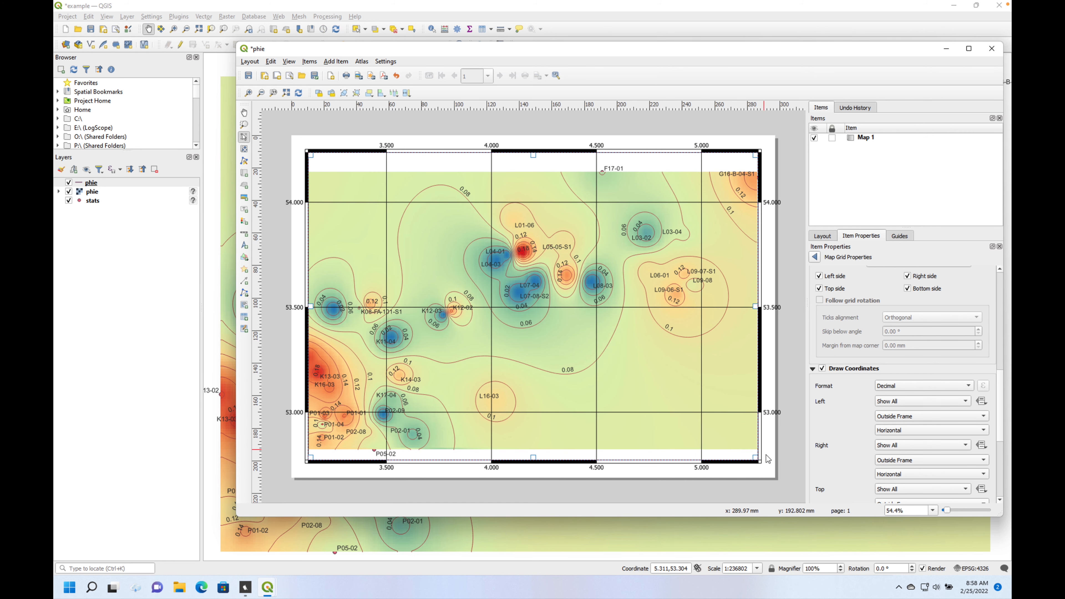
pyautogui.moveTo(755, 458); pyautogui.dragTo(718, 428)
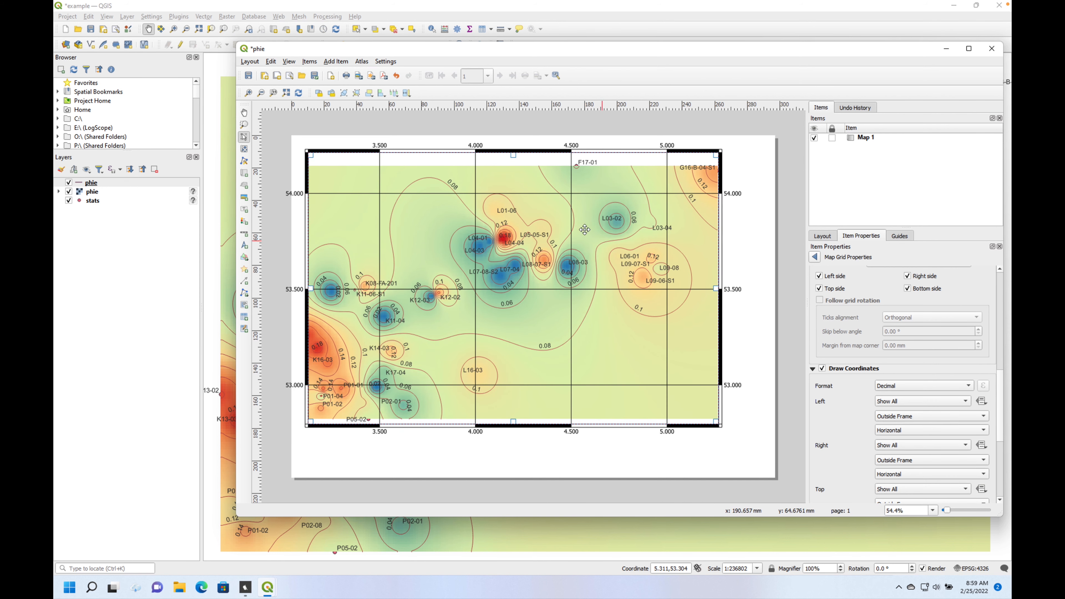
pyautogui.moveTo(547, 221); pyautogui.dragTo(572, 239)
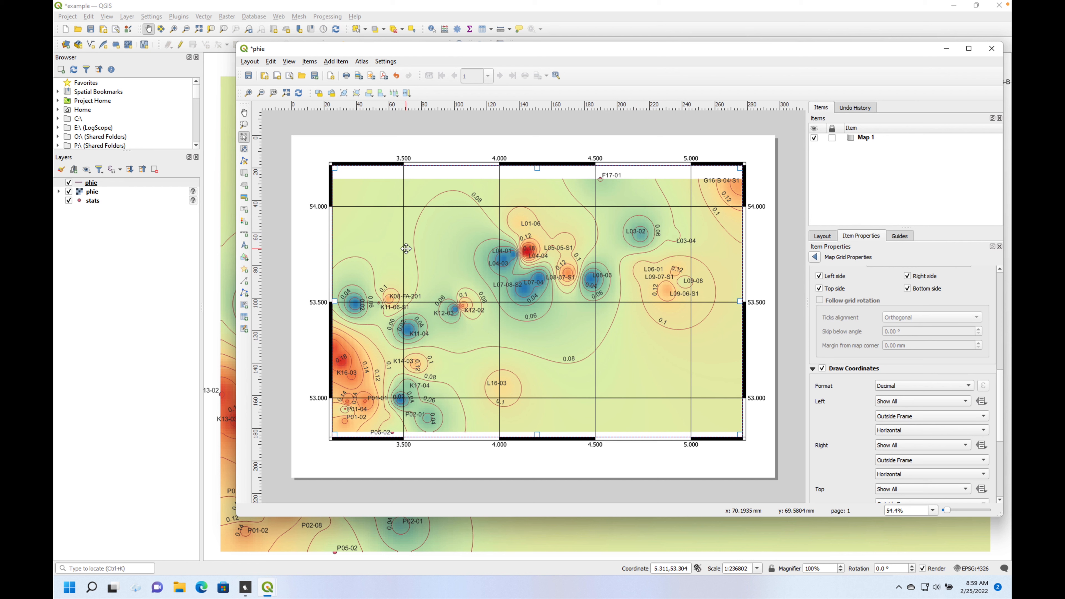
# - Add a scale bar below the map's lower-left corner and a legend inside its lower-right corner, extending the legend upward
pyautogui.click(243, 234)
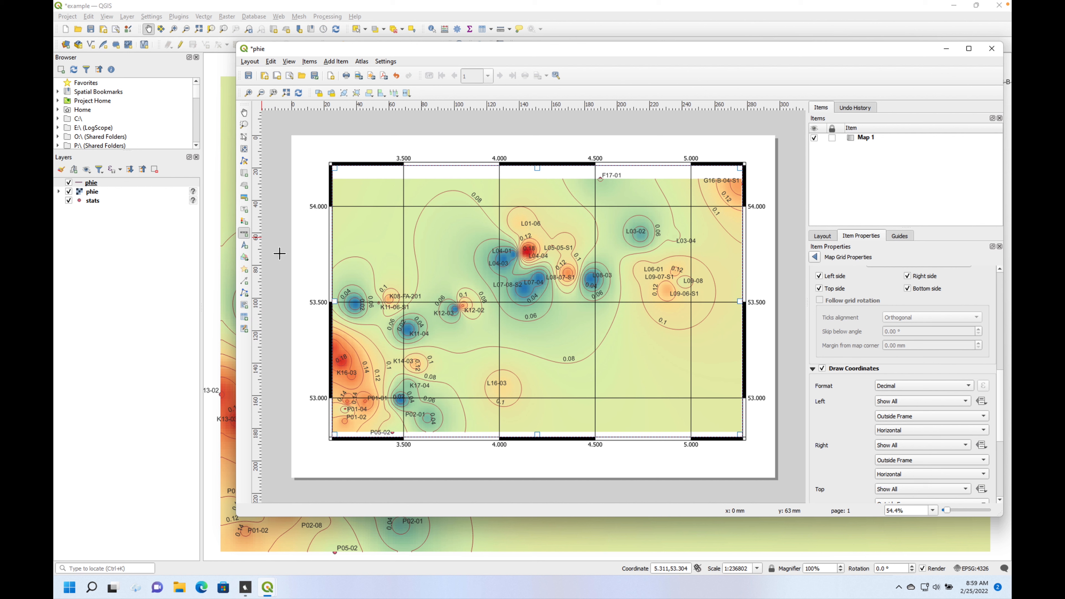
pyautogui.moveTo(363, 467); pyautogui.dragTo(432, 469)
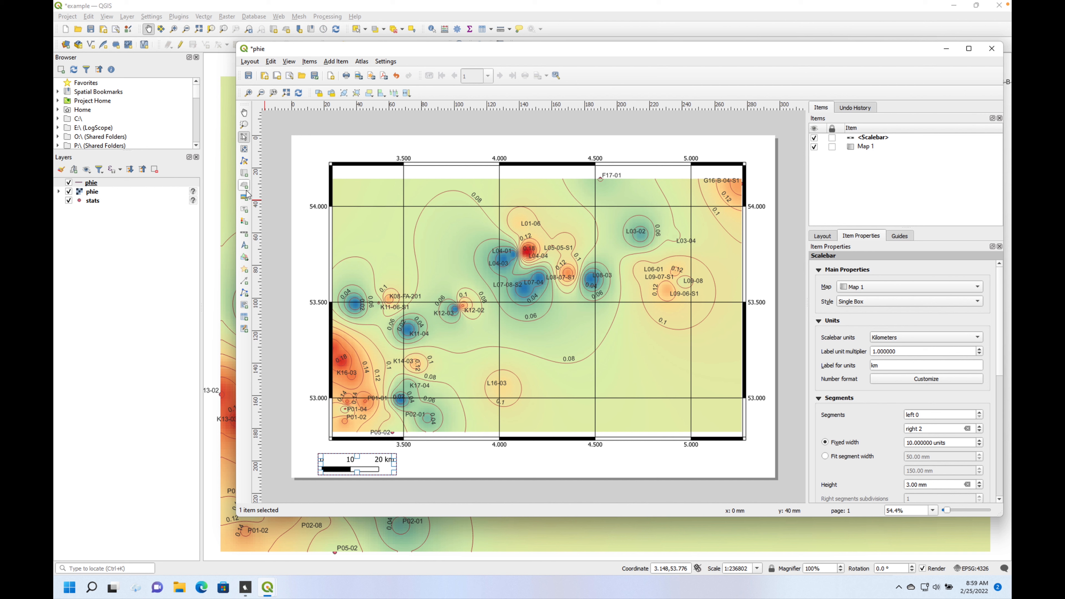
pyautogui.click(246, 223)
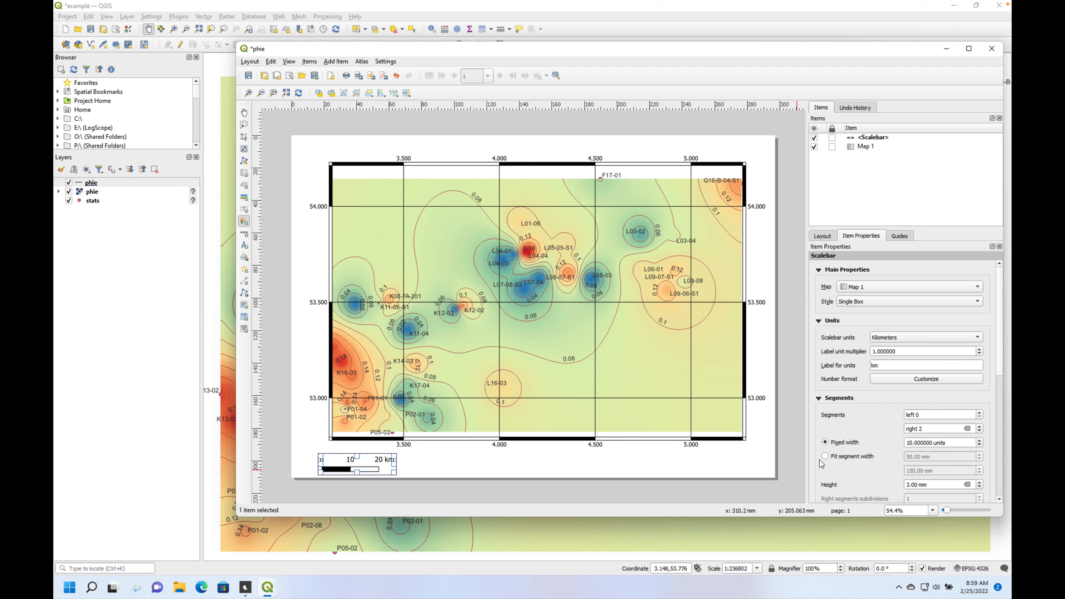
pyautogui.moveTo(669, 362); pyautogui.dragTo(714, 439)
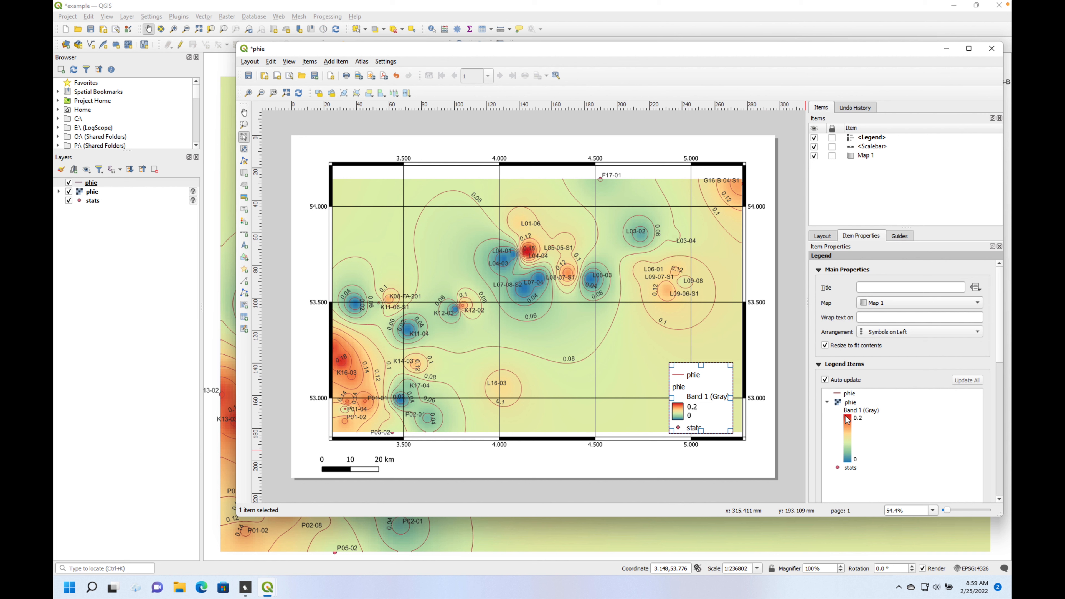
pyautogui.moveTo(701, 362); pyautogui.dragTo(703, 342)
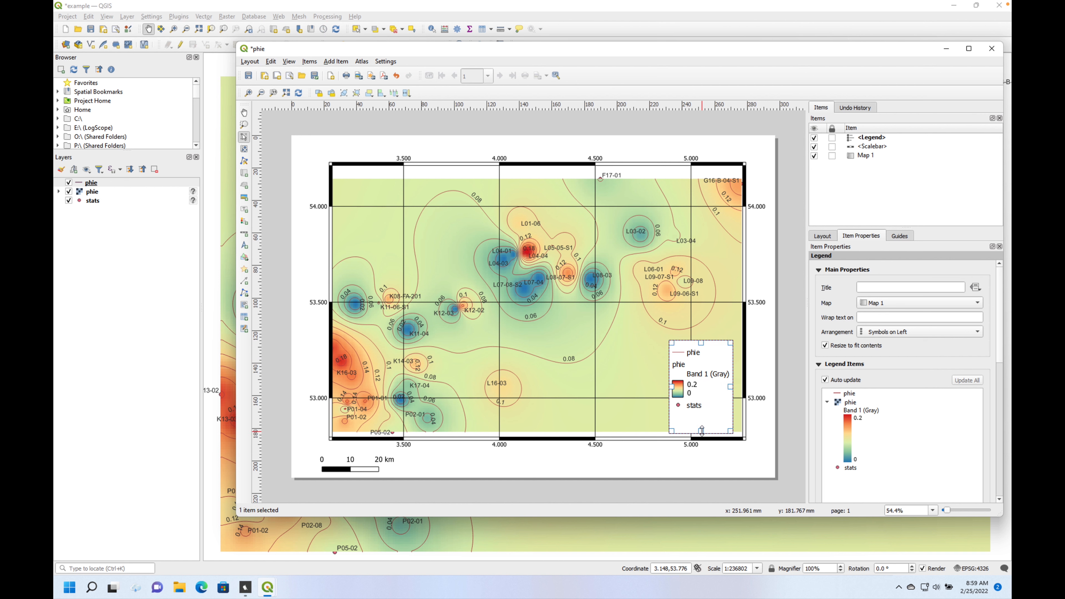
# - Turn off the legend's auto update and remove the phie contour line and stats entries from it
pyautogui.click(849, 395)
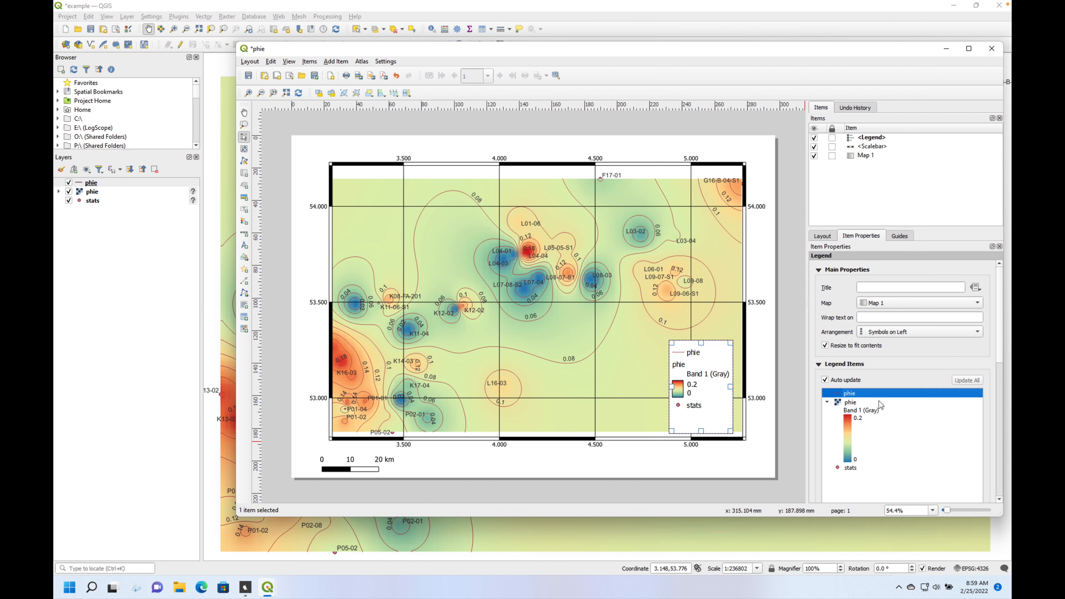
pyautogui.moveTo(1000, 338); pyautogui.dragTo(1001, 376)
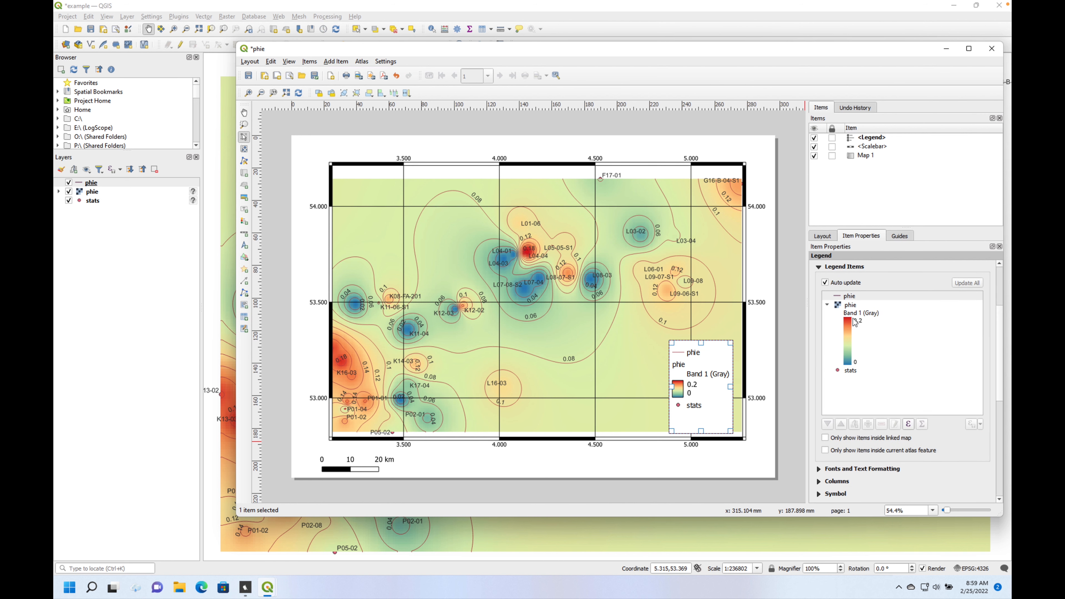
pyautogui.click(825, 282)
pyautogui.click(849, 297)
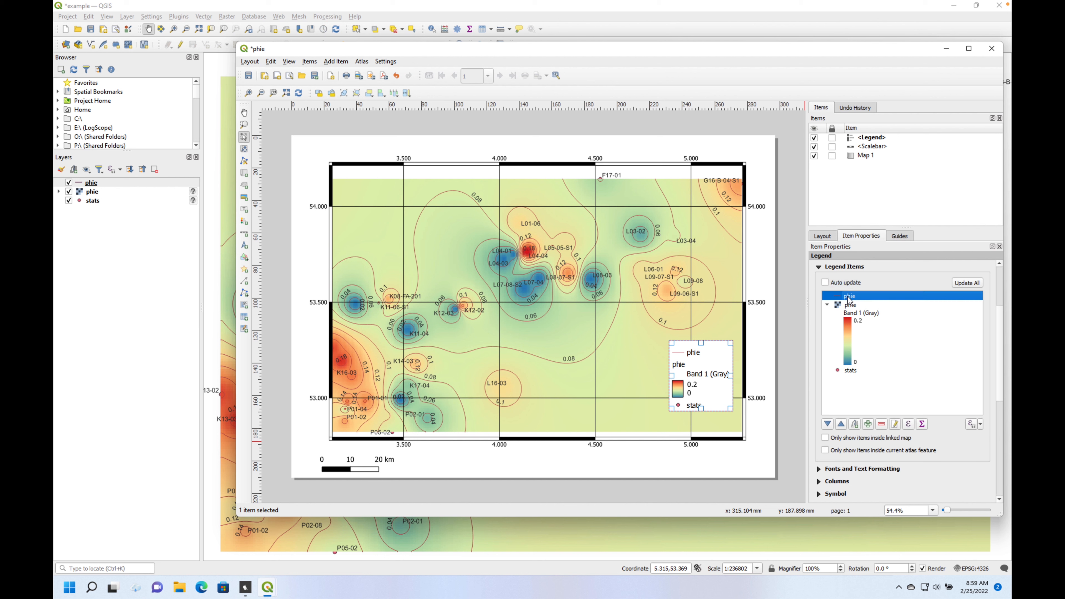
pyautogui.click(882, 424)
pyautogui.click(761, 332)
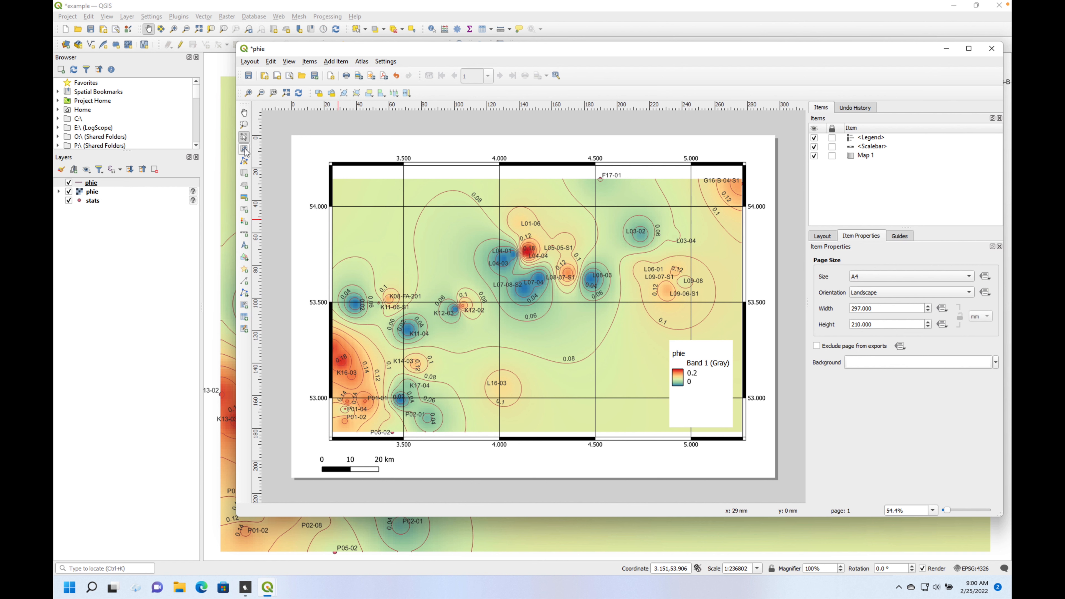
# - Add a text label across the map's upper edge, reading PHIE
pyautogui.click(244, 210)
pyautogui.moveTo(459, 149); pyautogui.dragTo(600, 188)
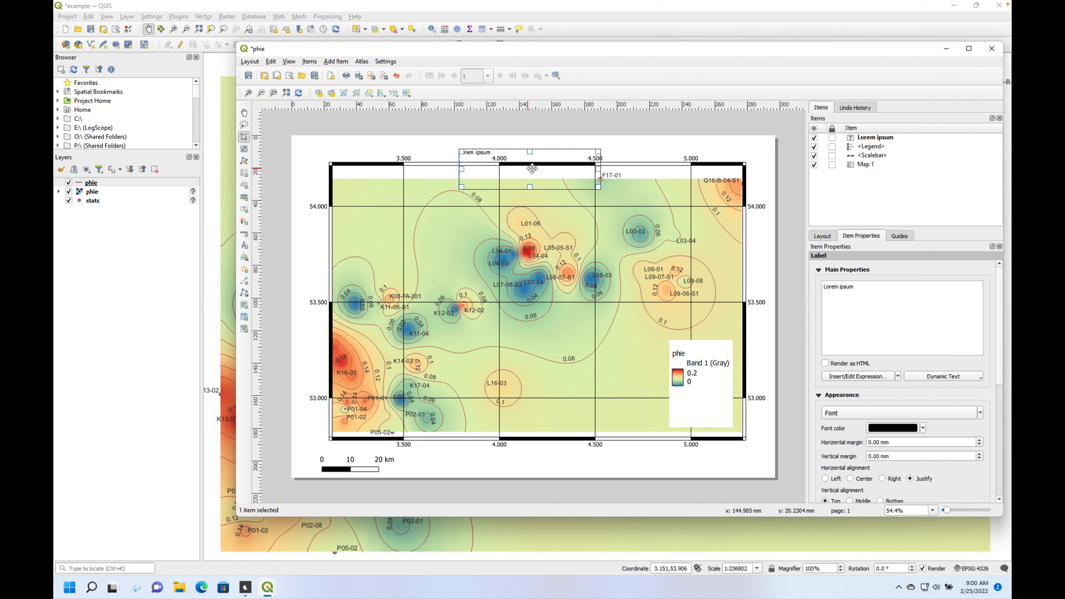
pyautogui.moveTo(861, 284); pyautogui.dragTo(782, 289)
pyautogui.write('PHIE')
# - Set the font size of the PHIE title label to 24 pt
pyautogui.click(980, 414)
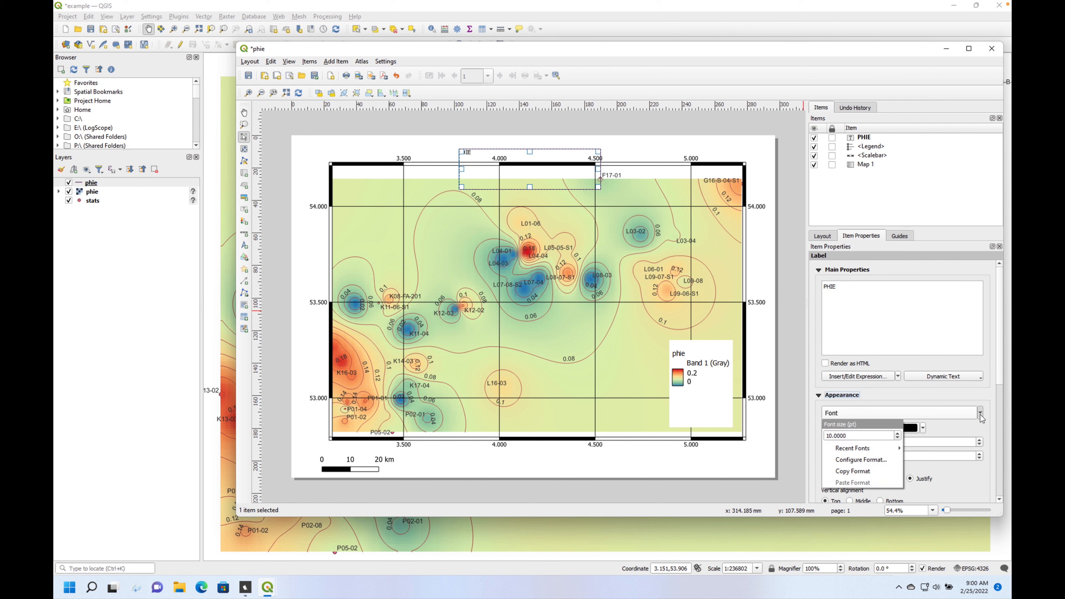
pyautogui.click(899, 432)
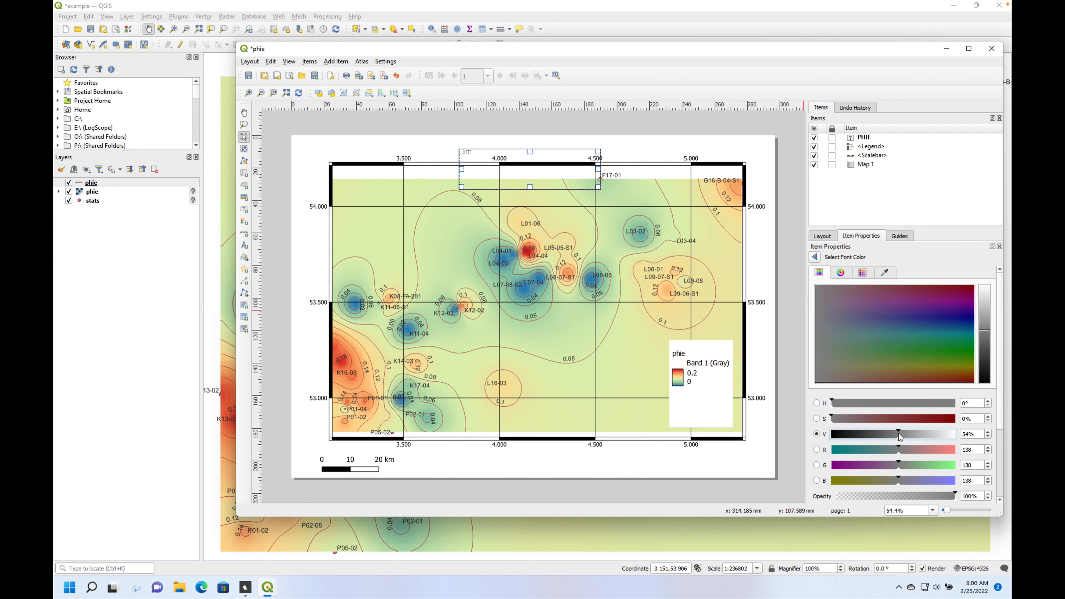
pyautogui.click(815, 257)
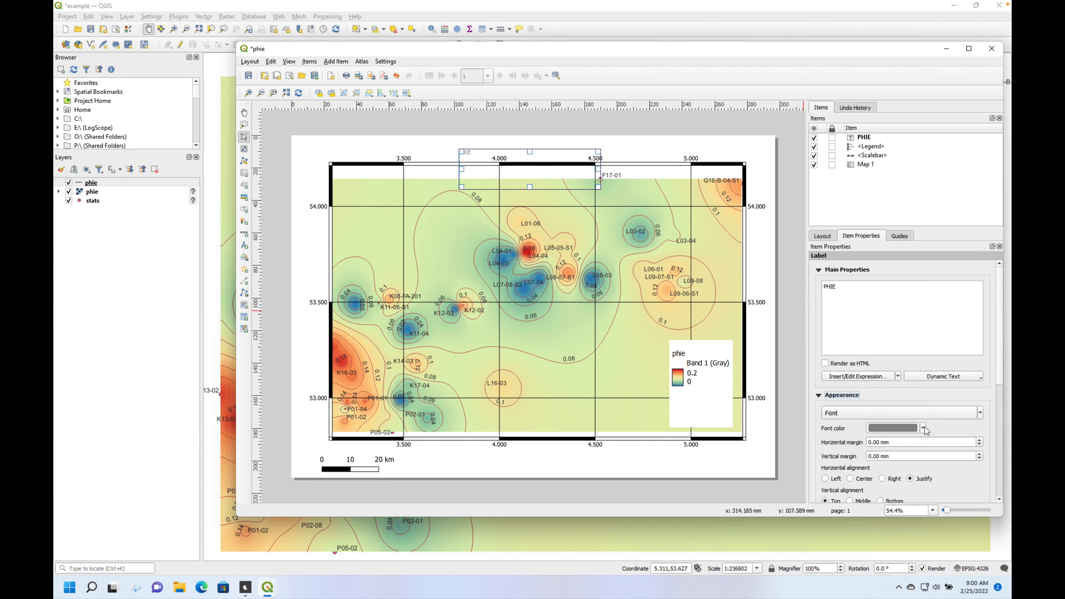
pyautogui.click(980, 414)
pyautogui.moveTo(856, 436); pyautogui.dragTo(794, 438)
pyautogui.write('2')
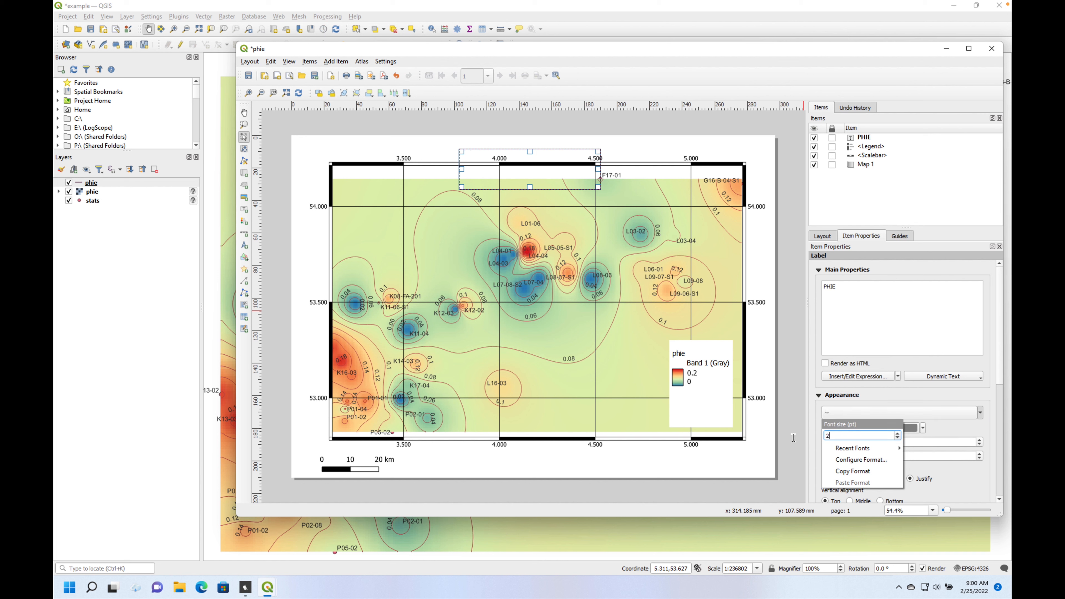
pyautogui.write('4')
pyautogui.press('Return')
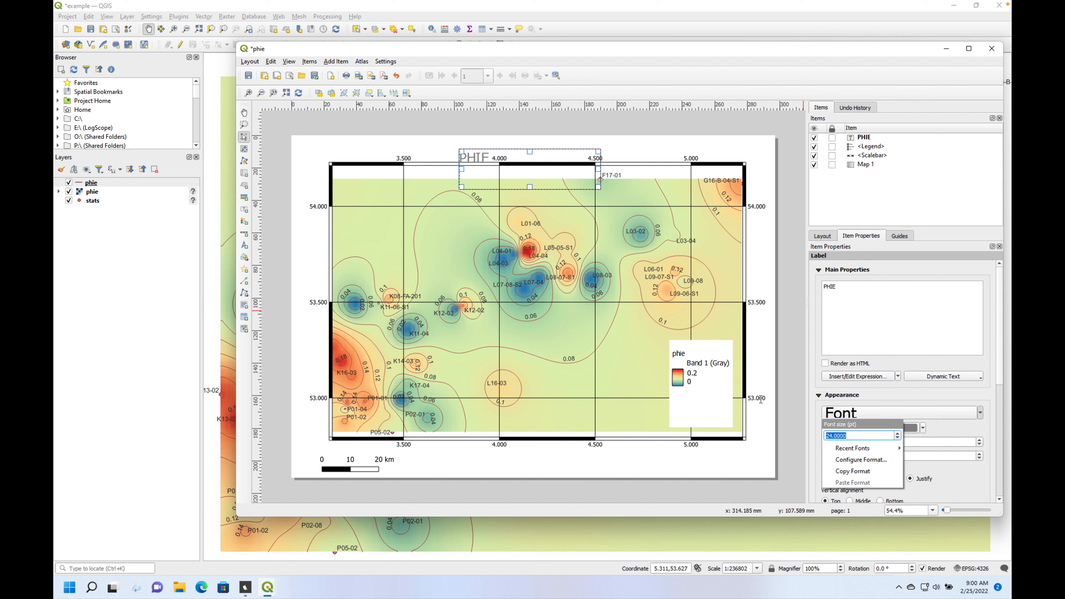
pyautogui.click(980, 482)
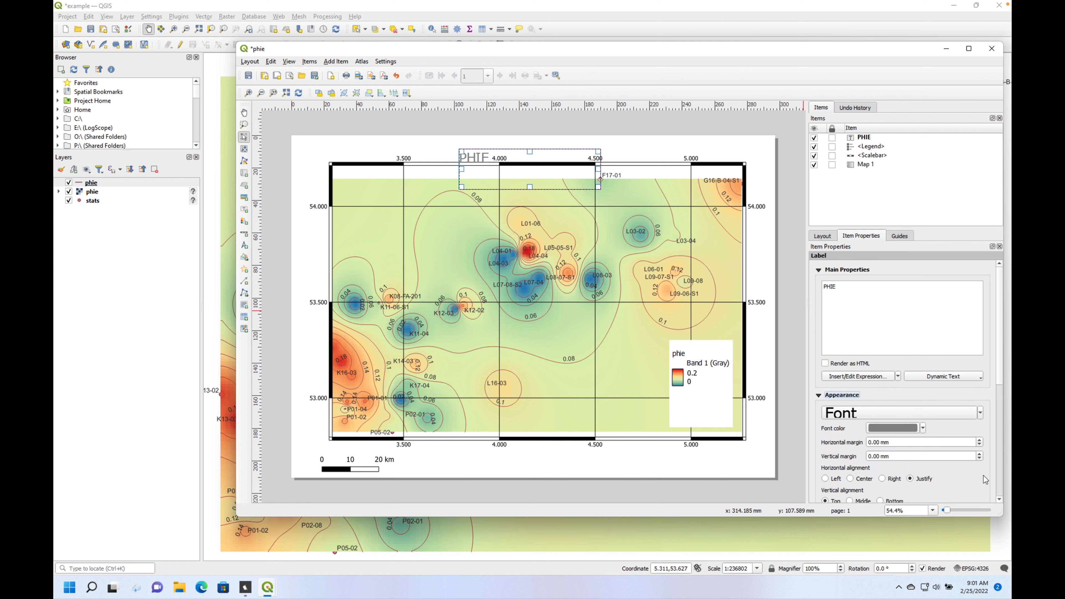
# - Center the PHIE label's text horizontally, align it to the middle vertically, and color it red
pyautogui.click(851, 479)
pyautogui.click(849, 501)
pyautogui.click(923, 428)
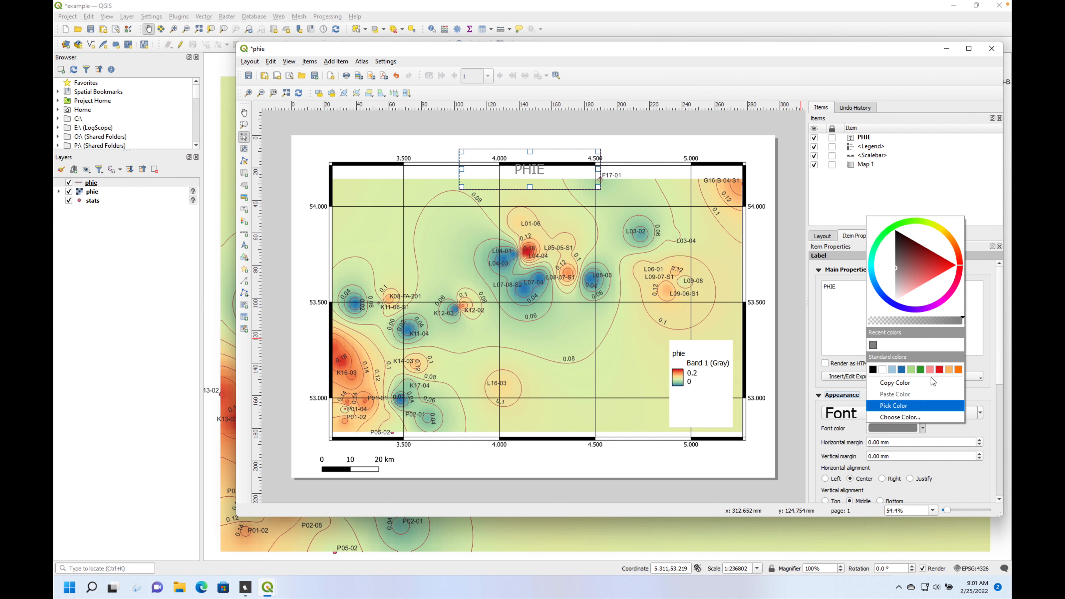
pyautogui.click(939, 369)
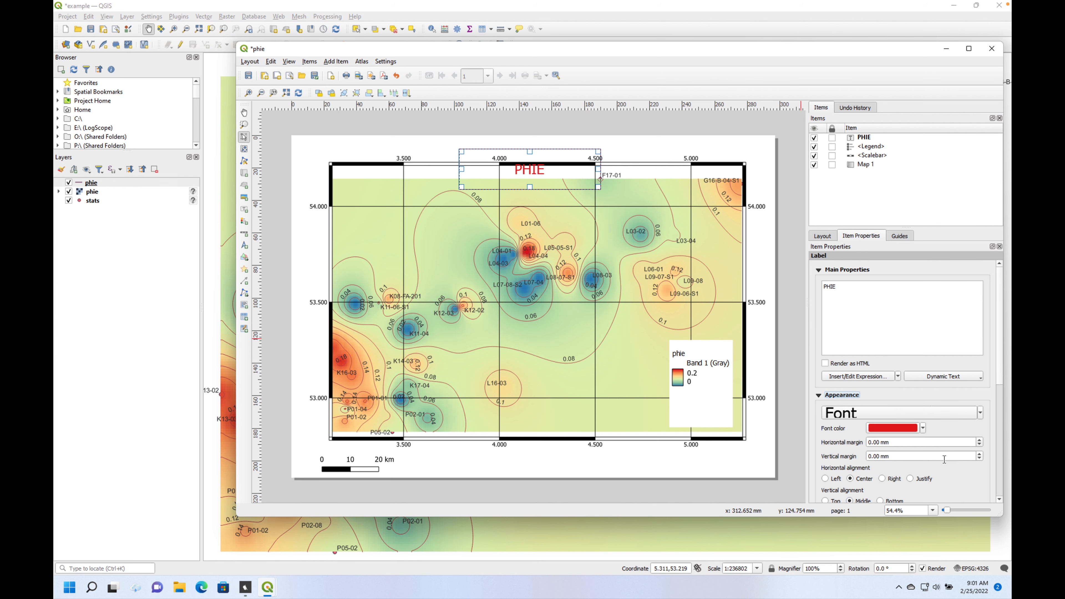
pyautogui.click(659, 148)
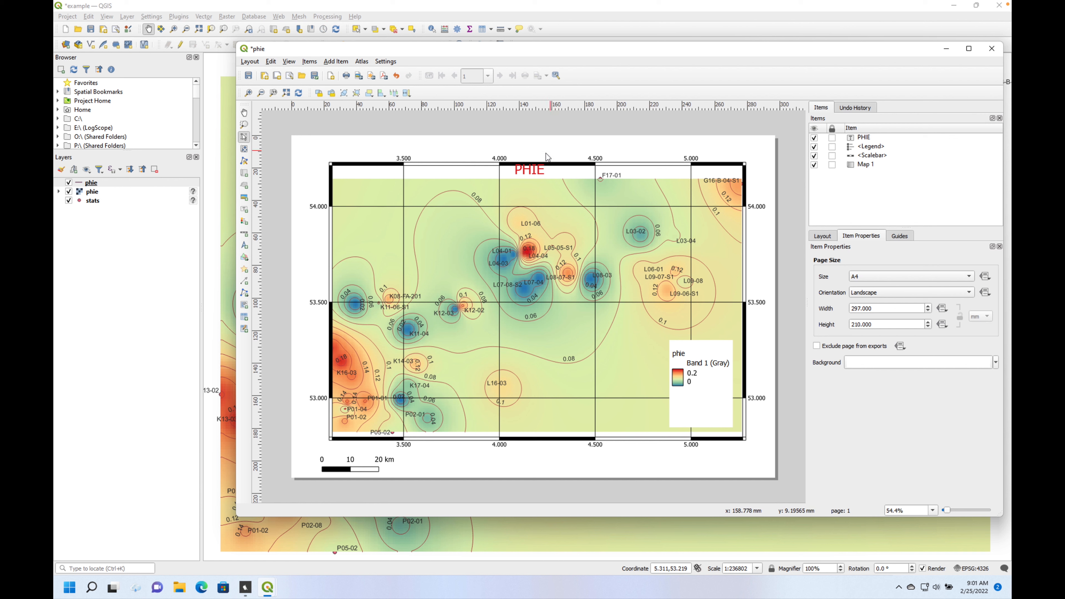
# - Move the PHIE label up into the blank margin above the map and save the project
pyautogui.click(528, 171)
pyautogui.moveTo(530, 144)
pyautogui.mouseDown()
pyautogui.moveTo(530, 163)
pyautogui.moveTo(530, 146)
pyautogui.mouseUp()
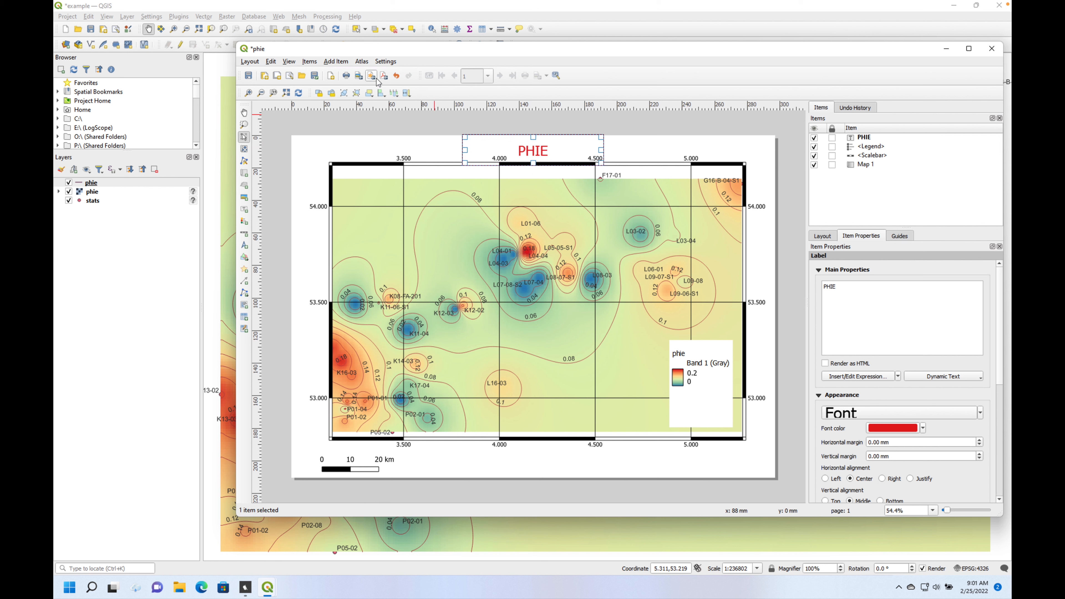
pyautogui.click(249, 77)
pyautogui.moveTo(819, 3)
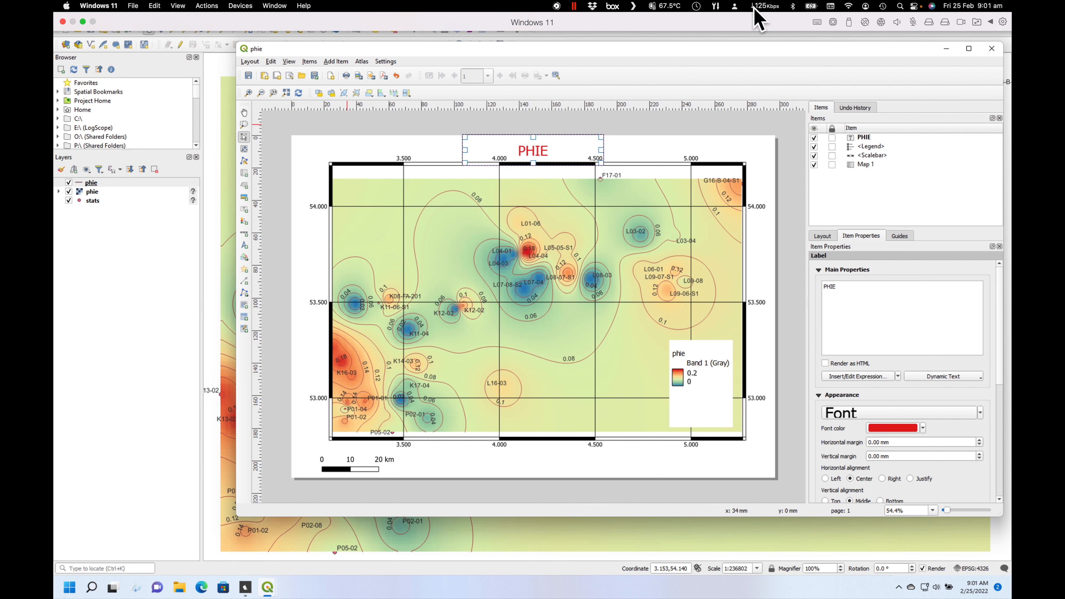
pyautogui.click(716, 6)
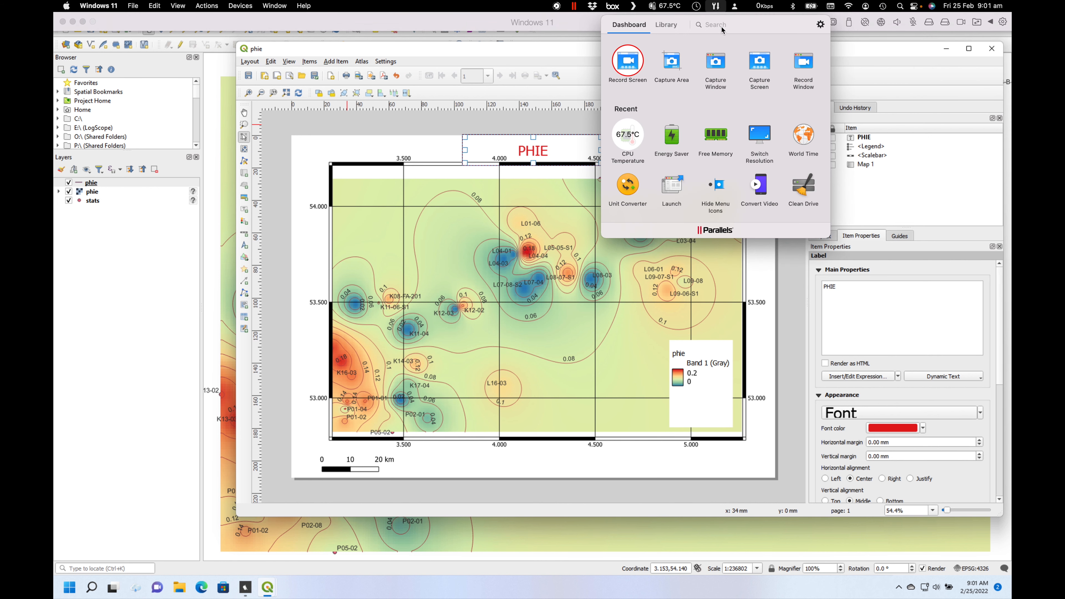